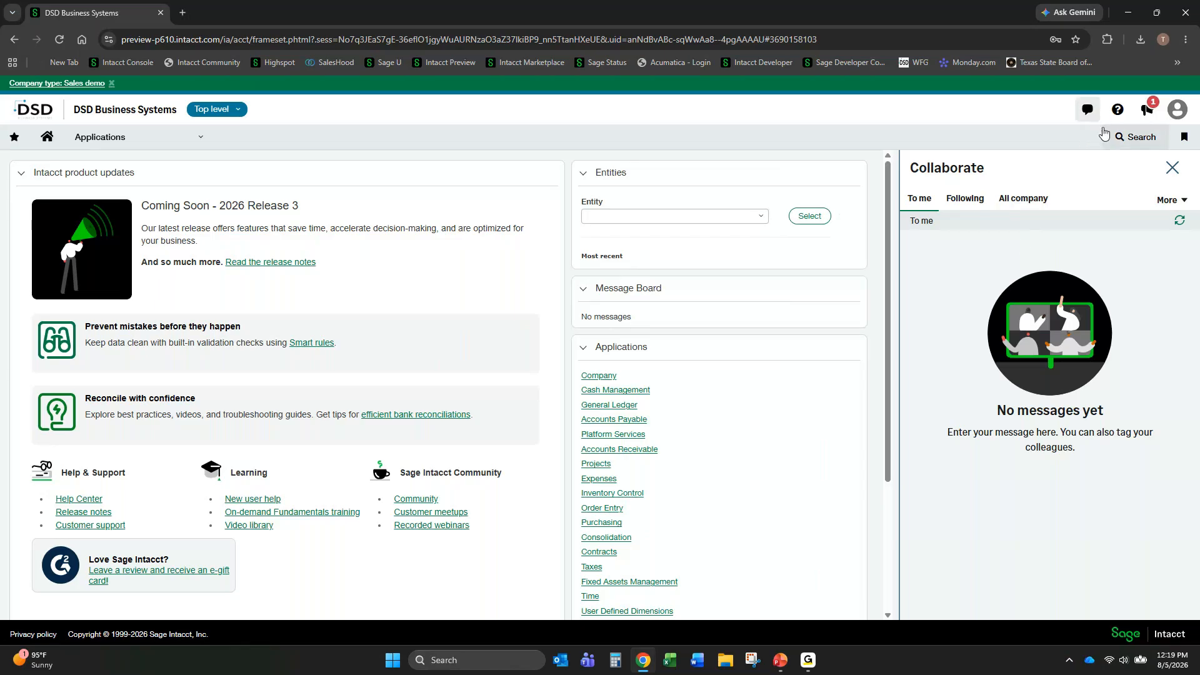
- Close the Collaborate panel and look through the help options, the product information and the user account options
left_click(1172, 168)
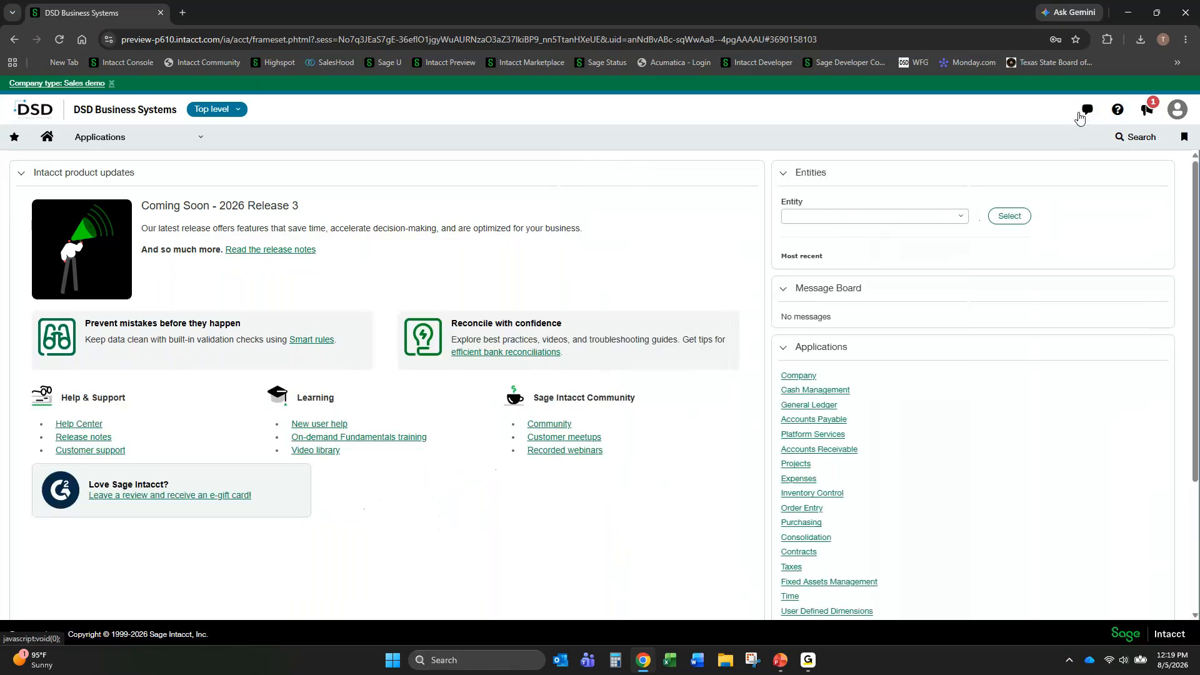
left_click(1120, 115)
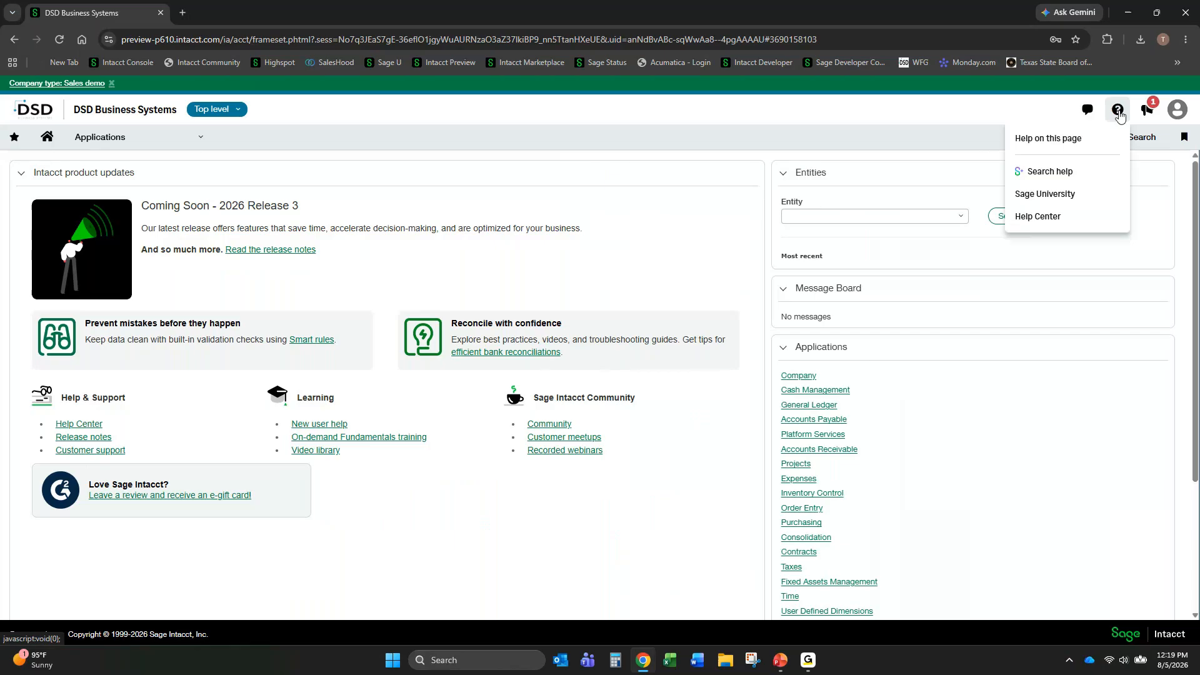
left_click(1146, 111)
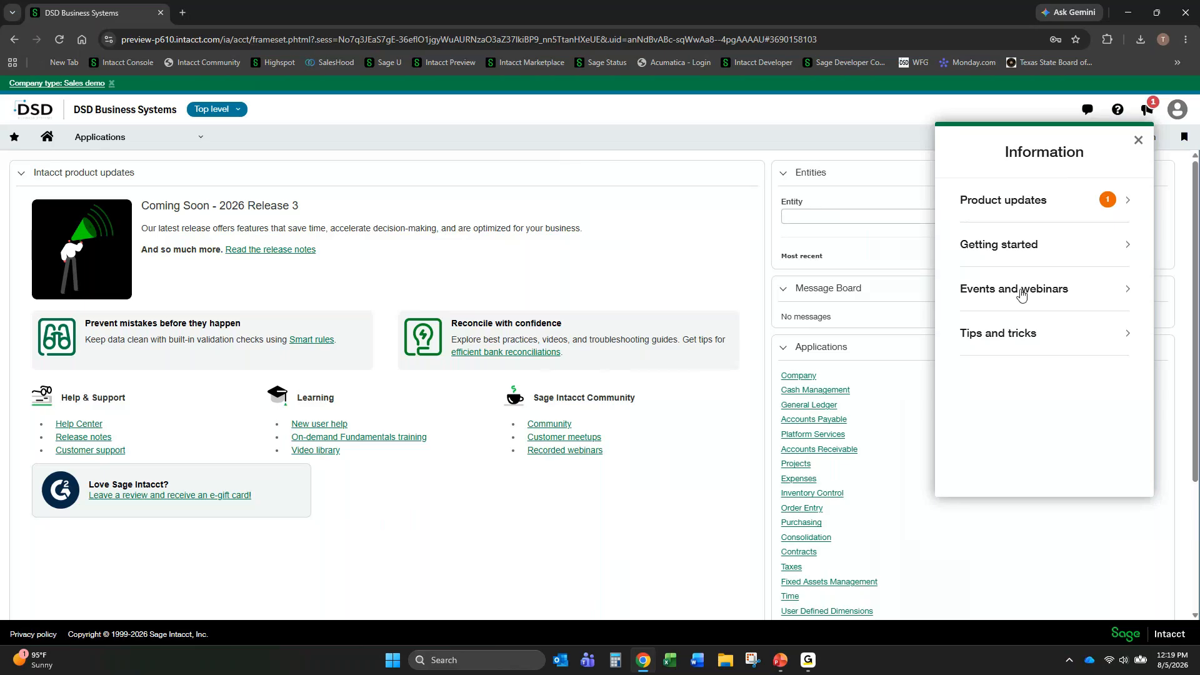
left_click(1139, 140)
left_click(1178, 110)
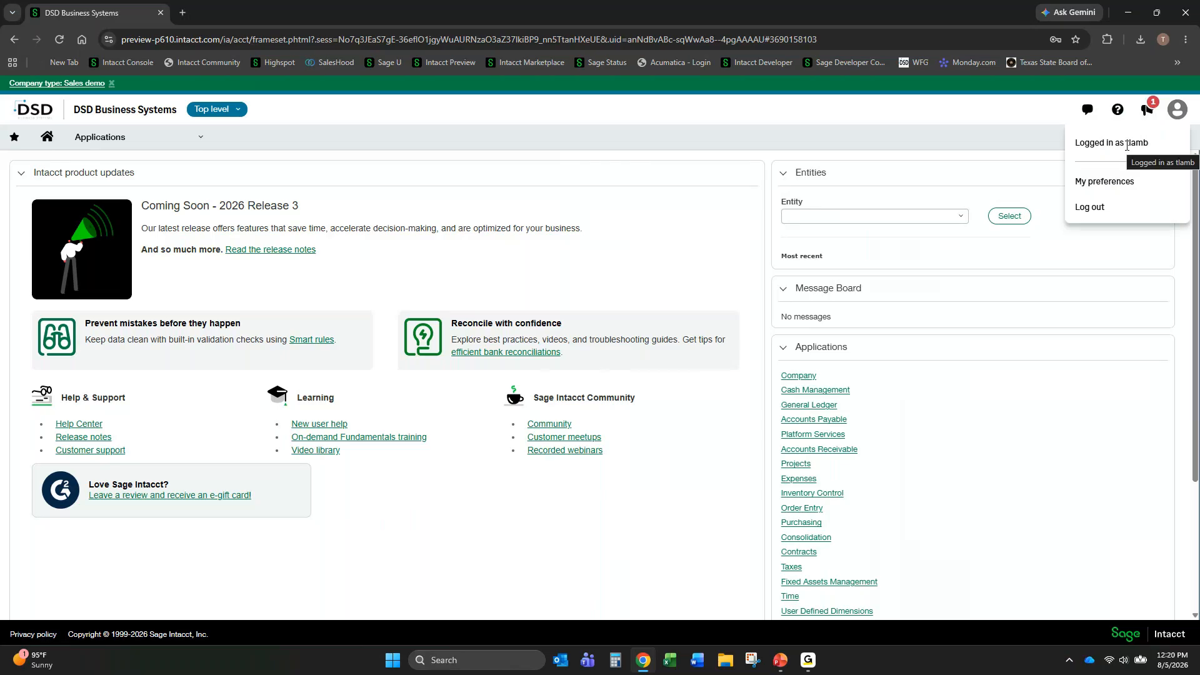
left_click(1030, 122)
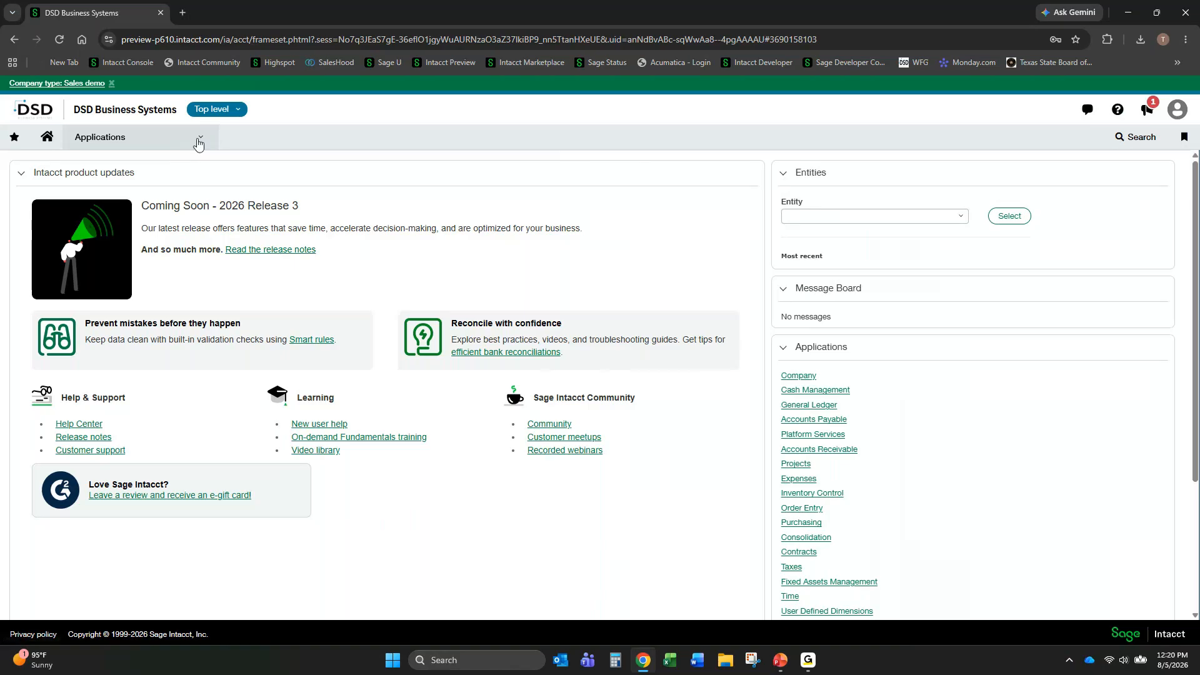
- Open the Subscriptions page from the Company application's administration options
left_click(199, 141)
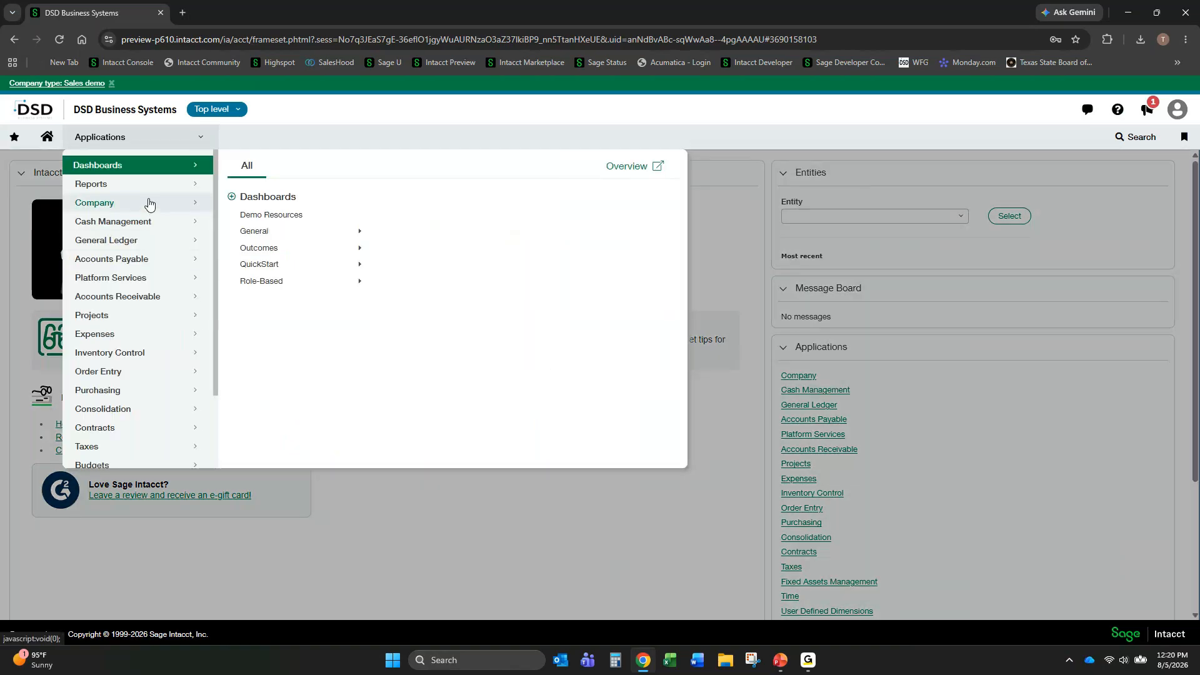
left_click(149, 204)
left_click(348, 166)
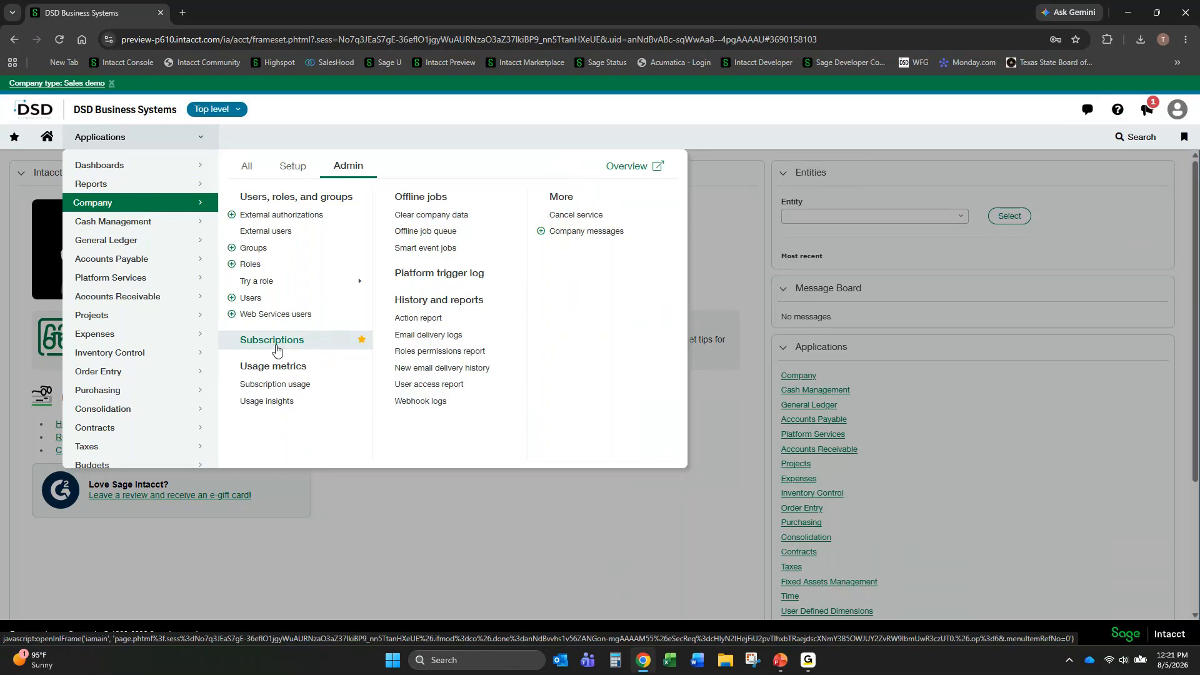
left_click(297, 350)
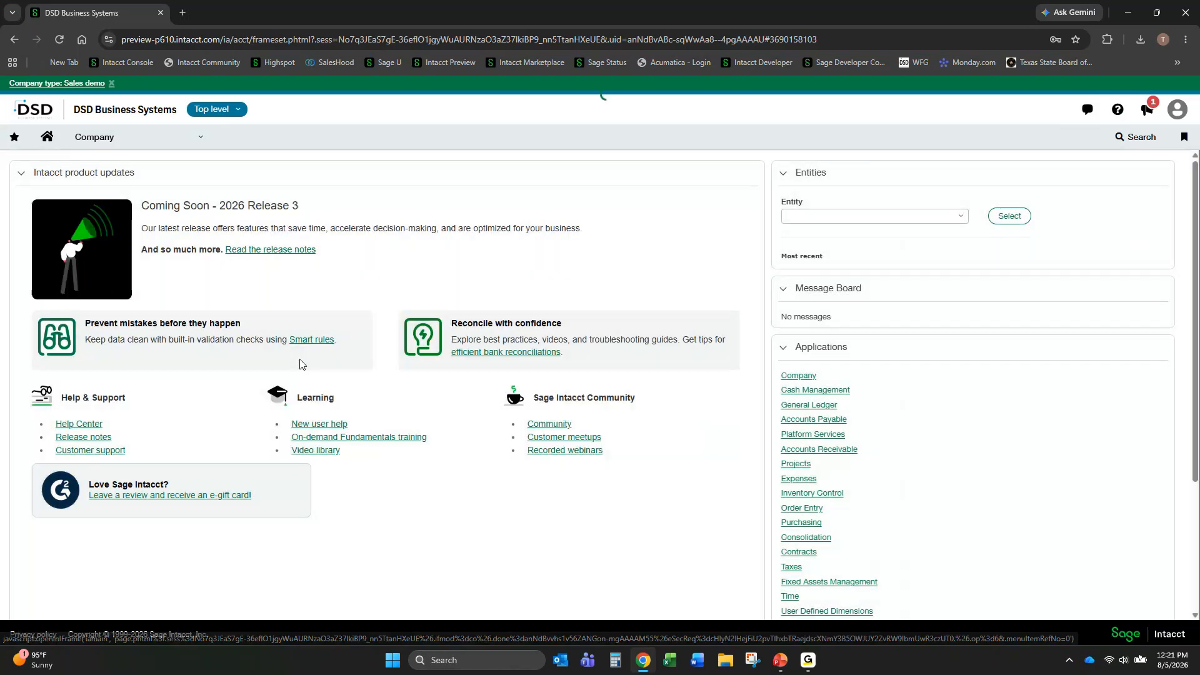
- Find Marketplace Agents among the subscriptions, view the Copilot agents management window and close it
scroll(444, 400, "down", 7)
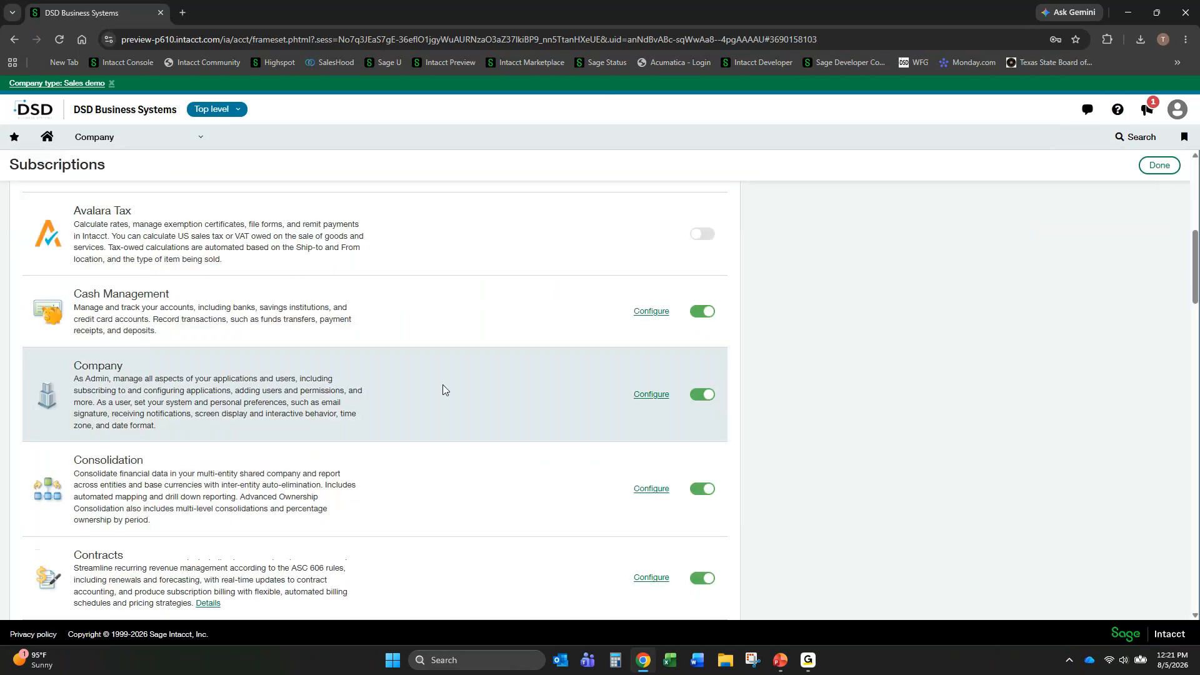
scroll(442, 384, "down", 15)
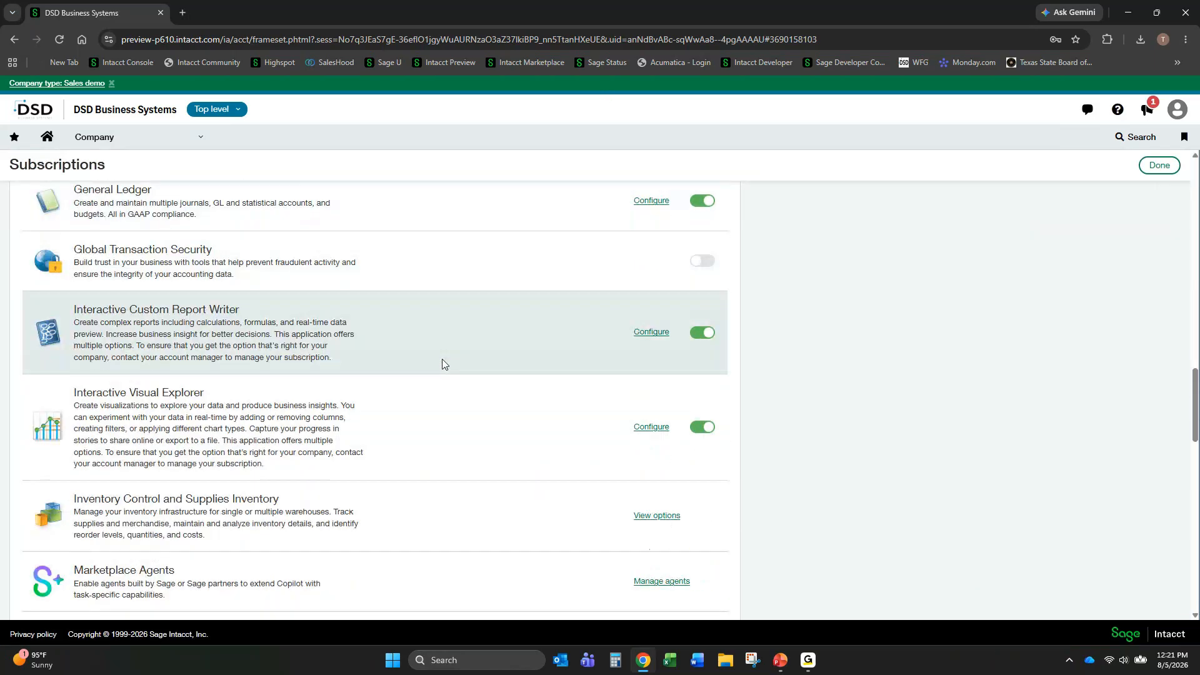
scroll(441, 359, "down", 2)
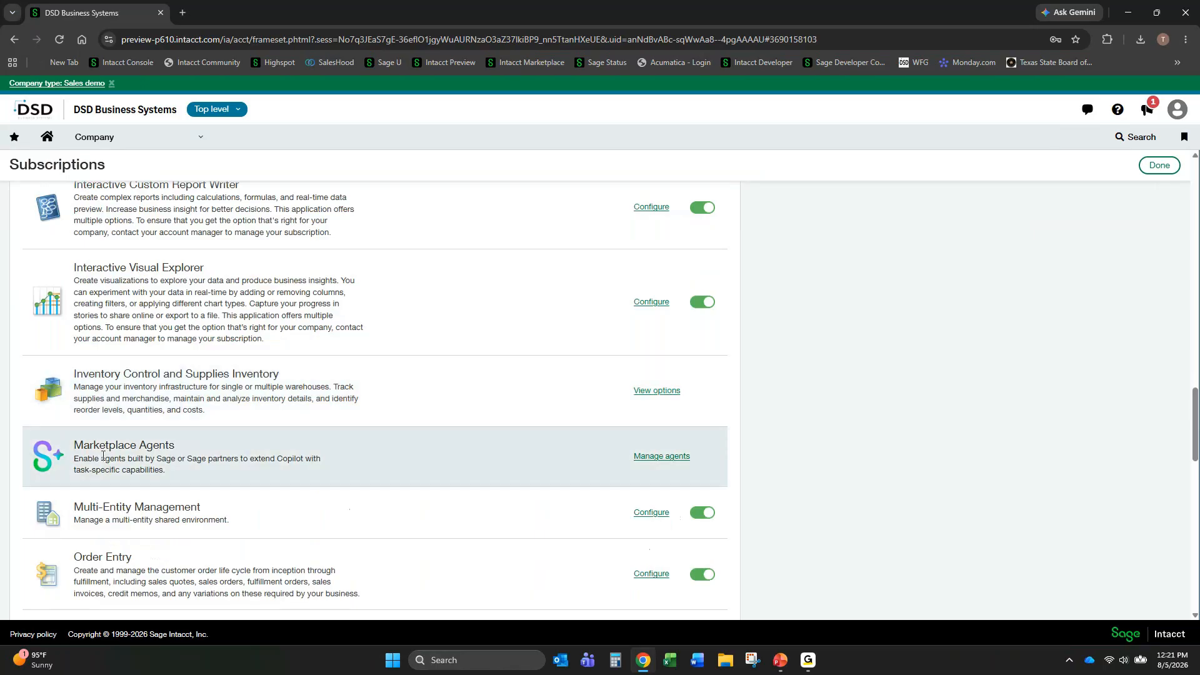
left_click(636, 456)
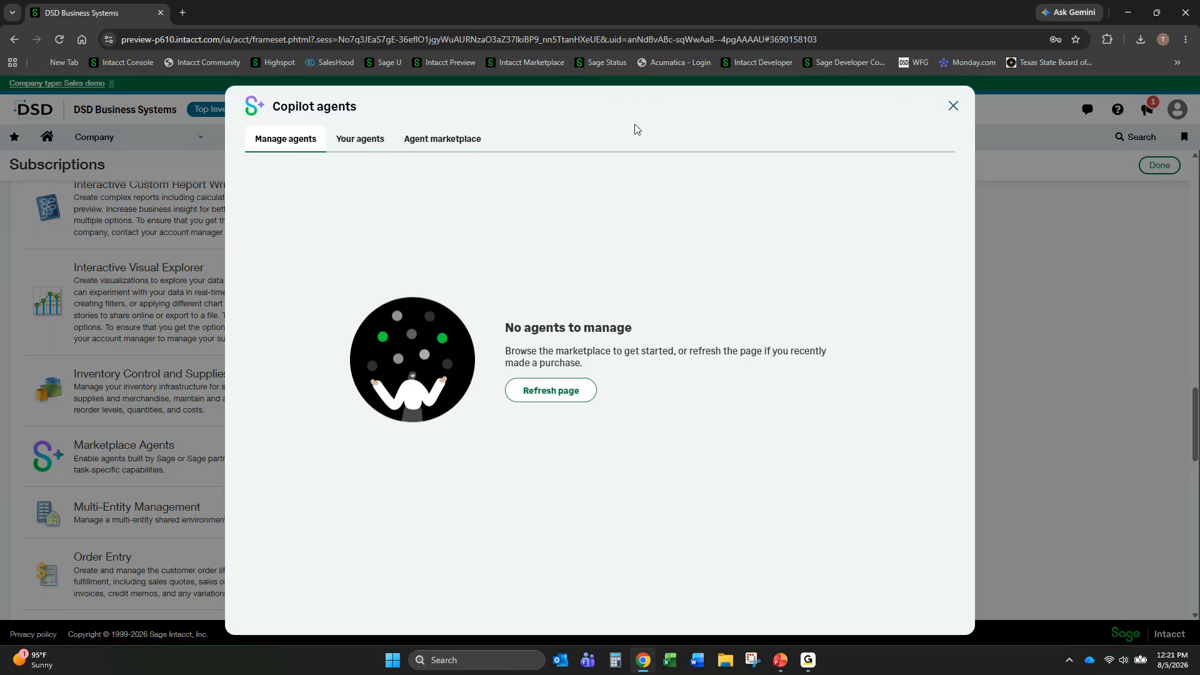
left_click(955, 105)
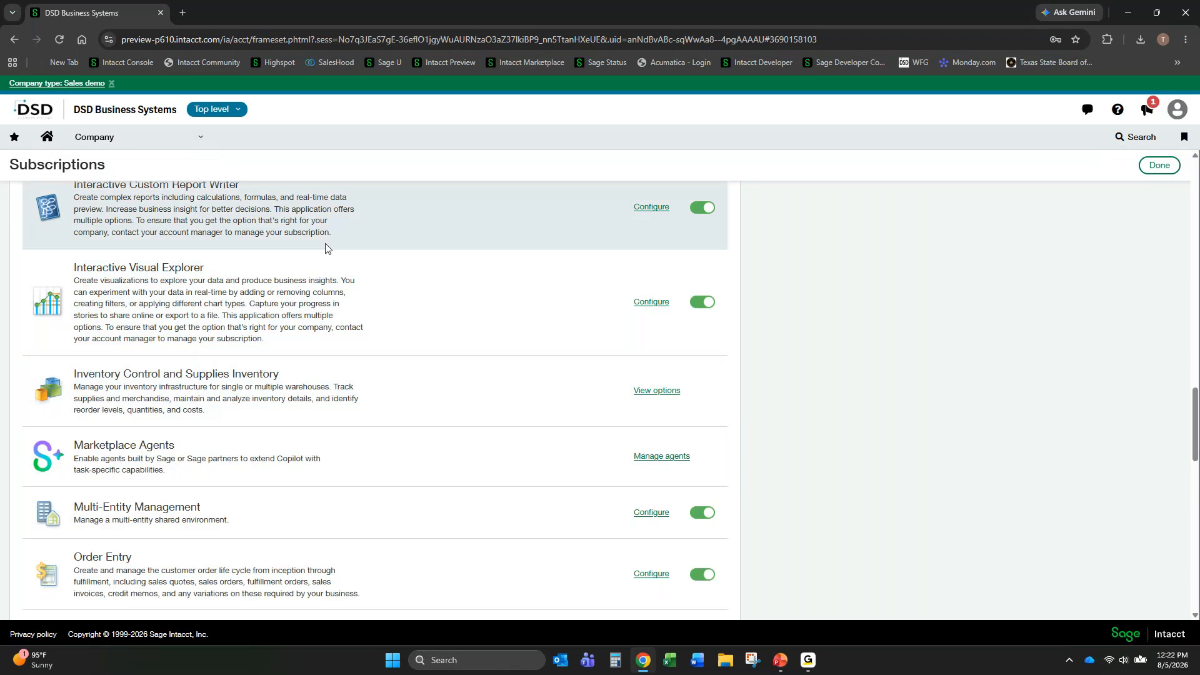
- Open the Fixed Assets Management configuration page
left_click(205, 141)
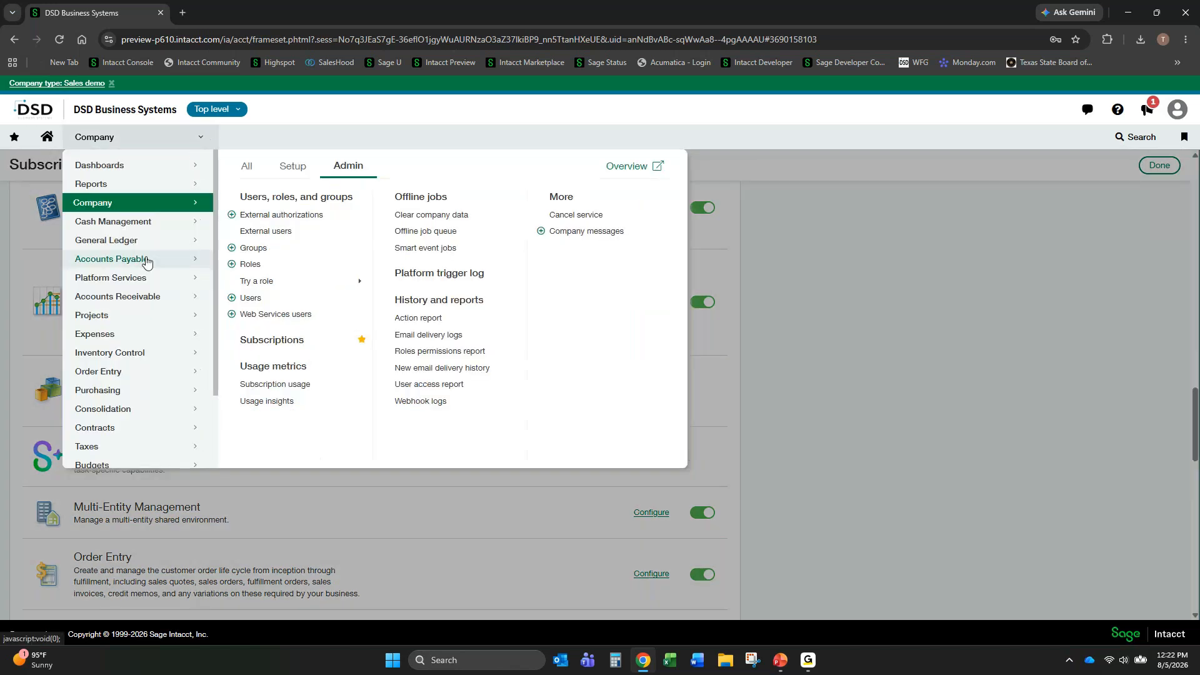
mouse_move(147, 261)
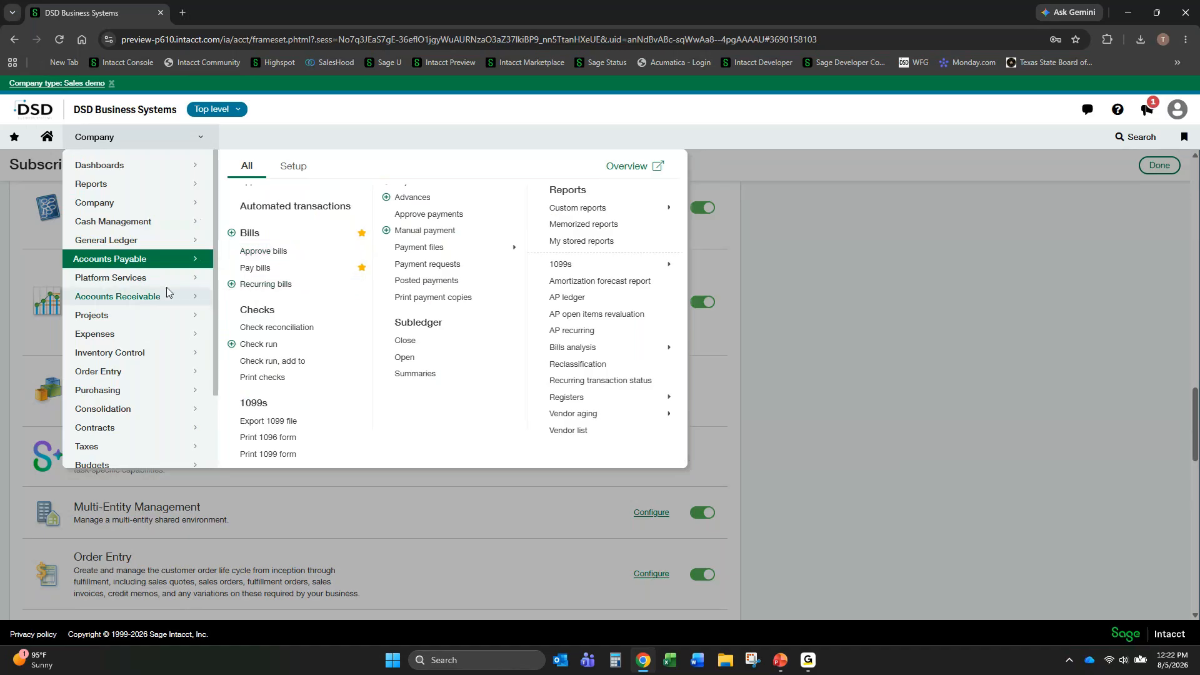
scroll(167, 287, "down", 2)
mouse_move(144, 391)
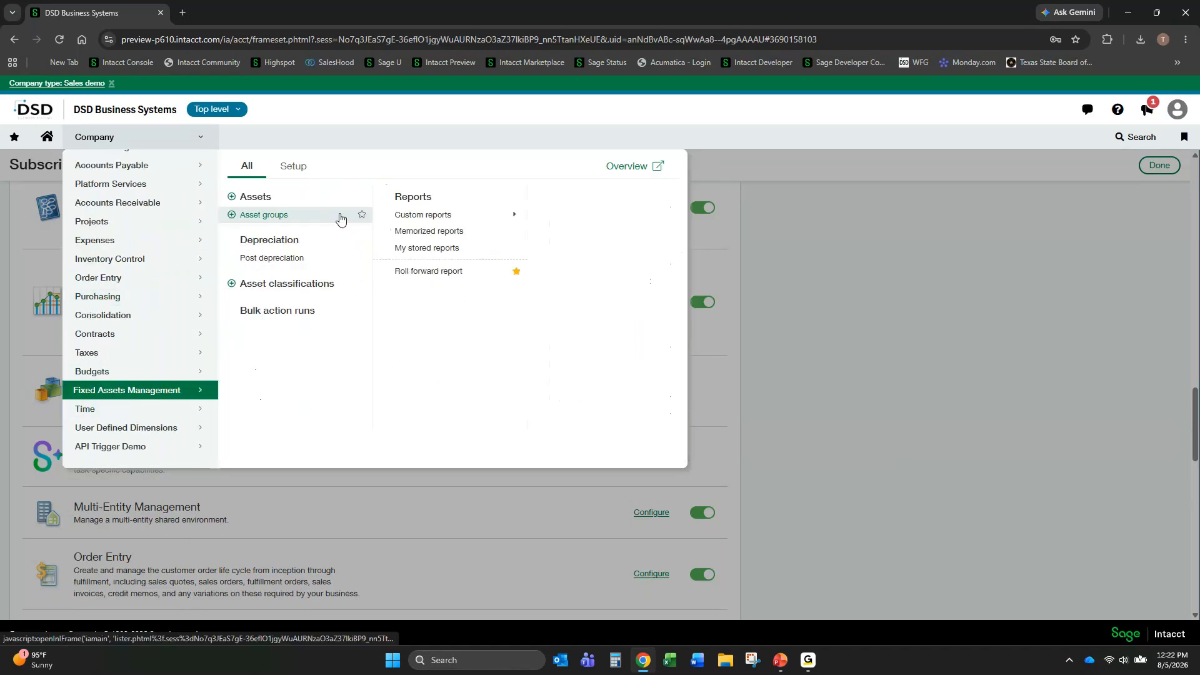
left_click(298, 170)
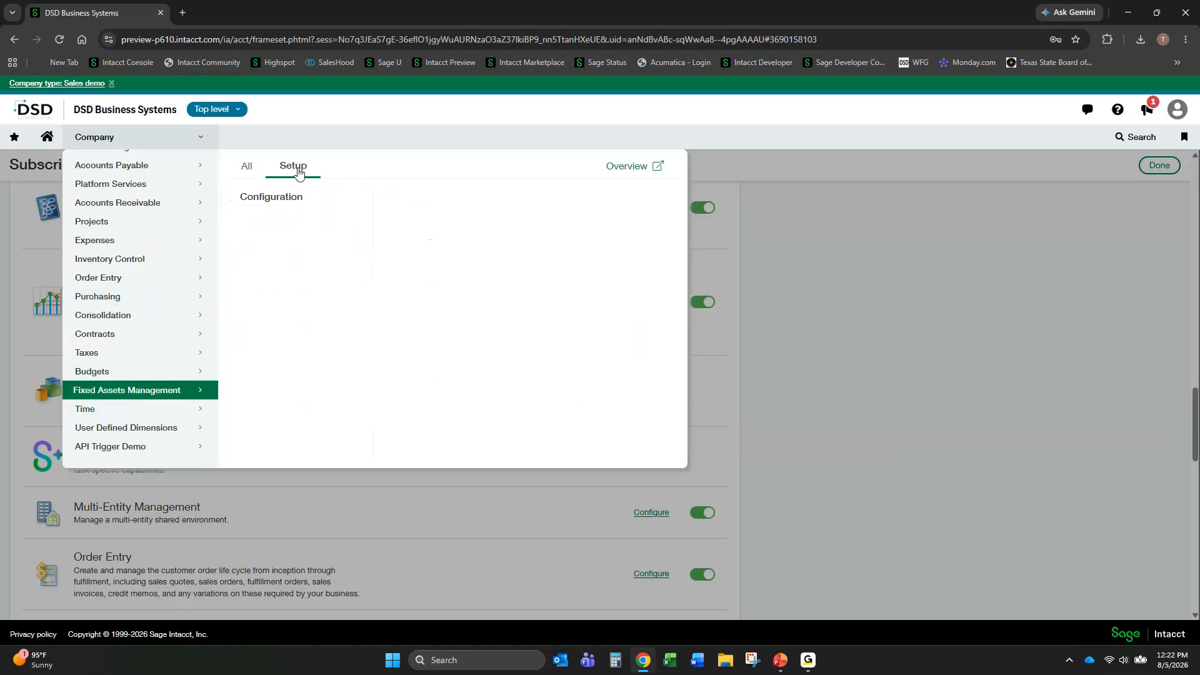
left_click(277, 199)
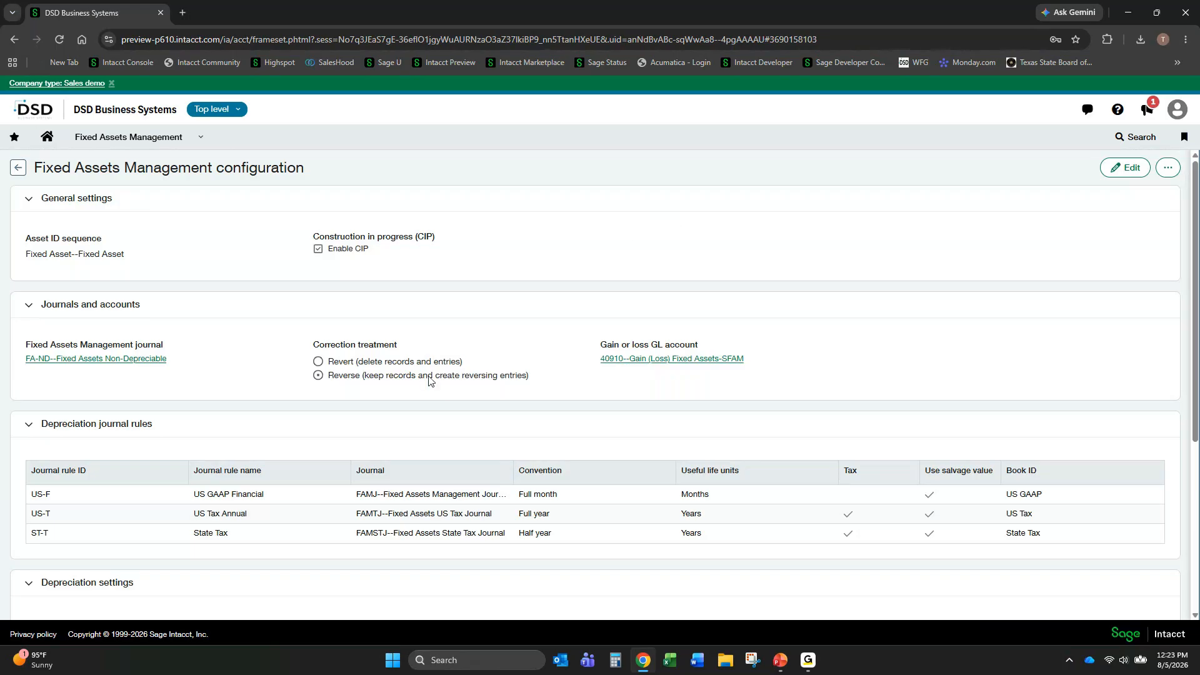
- Review the journals, correction treatment, depreciation journal rules and depreciation settings, and return to the previous page
scroll(378, 354, "down", 2)
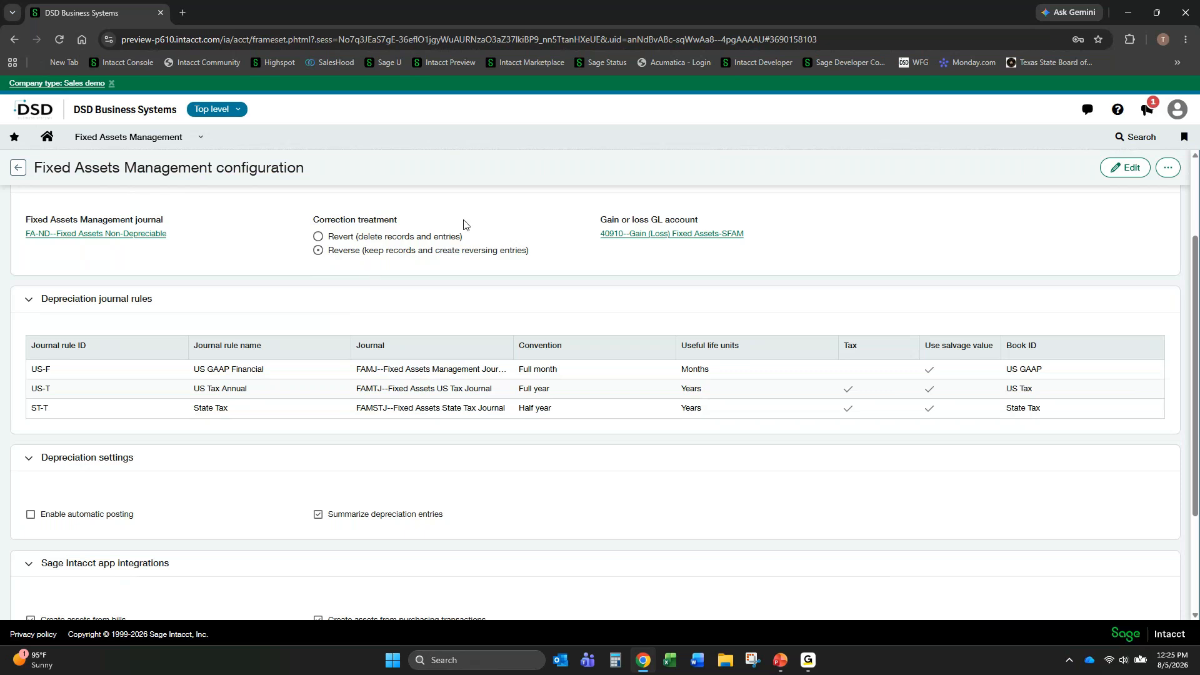
scroll(350, 206, "up", 2)
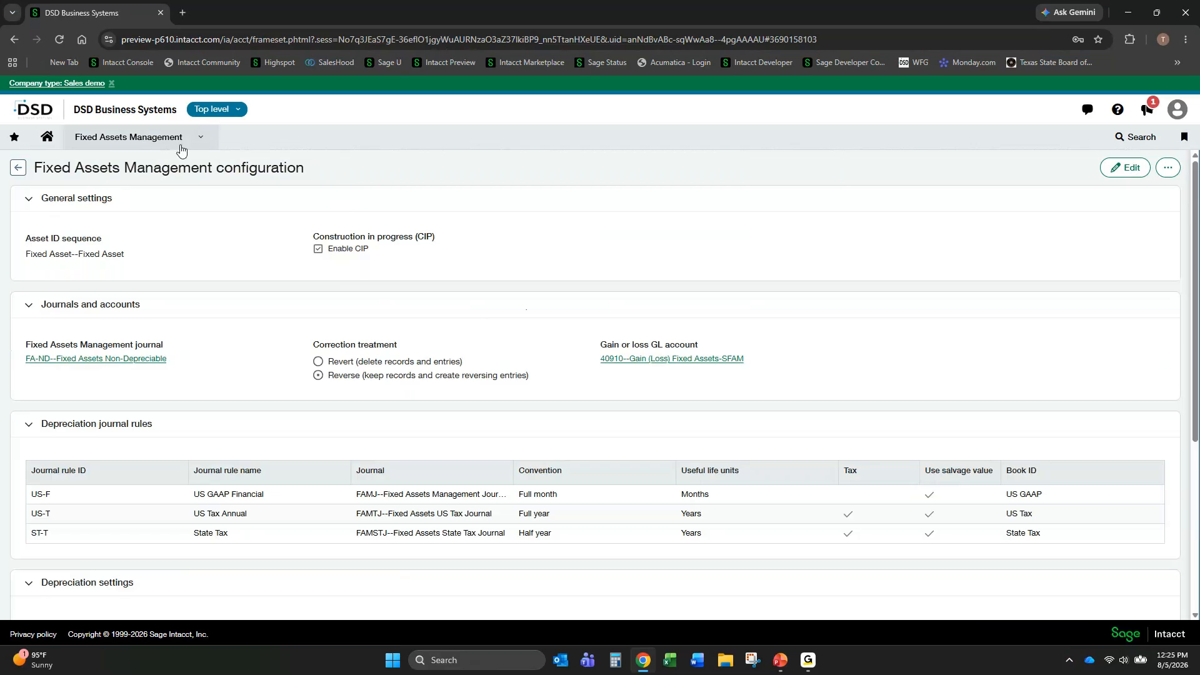
left_click(18, 169)
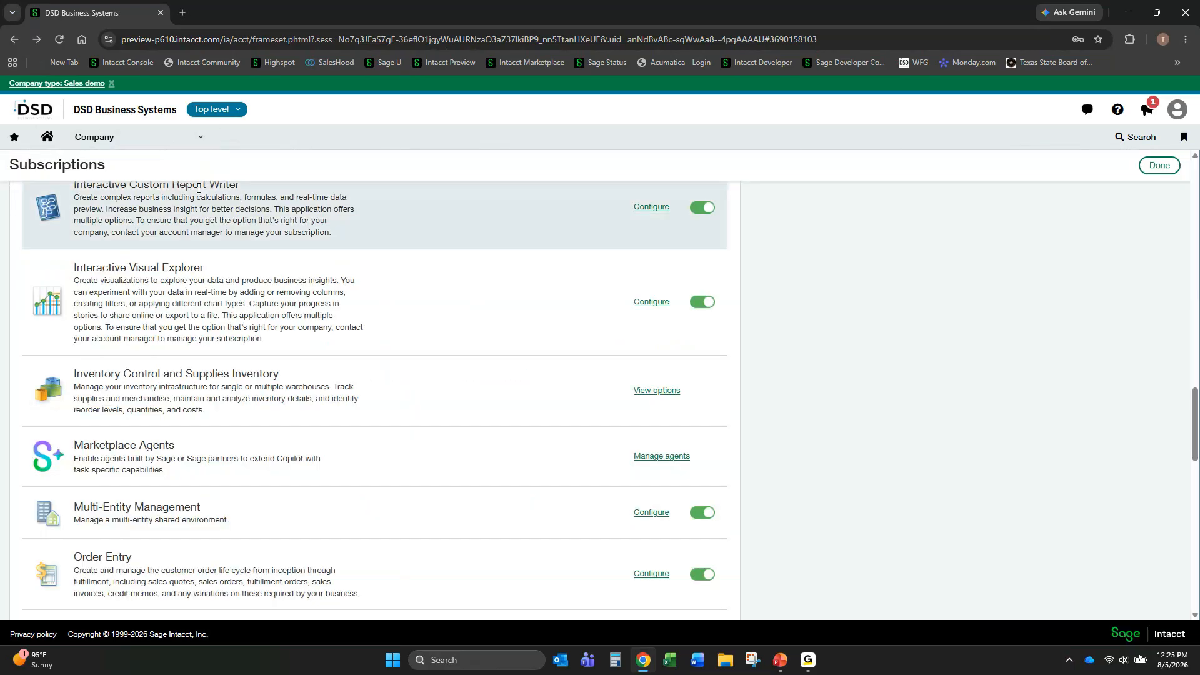
- Open the Fixed Assets Management assets list and filter it to assets in the Disposed state
left_click(198, 141)
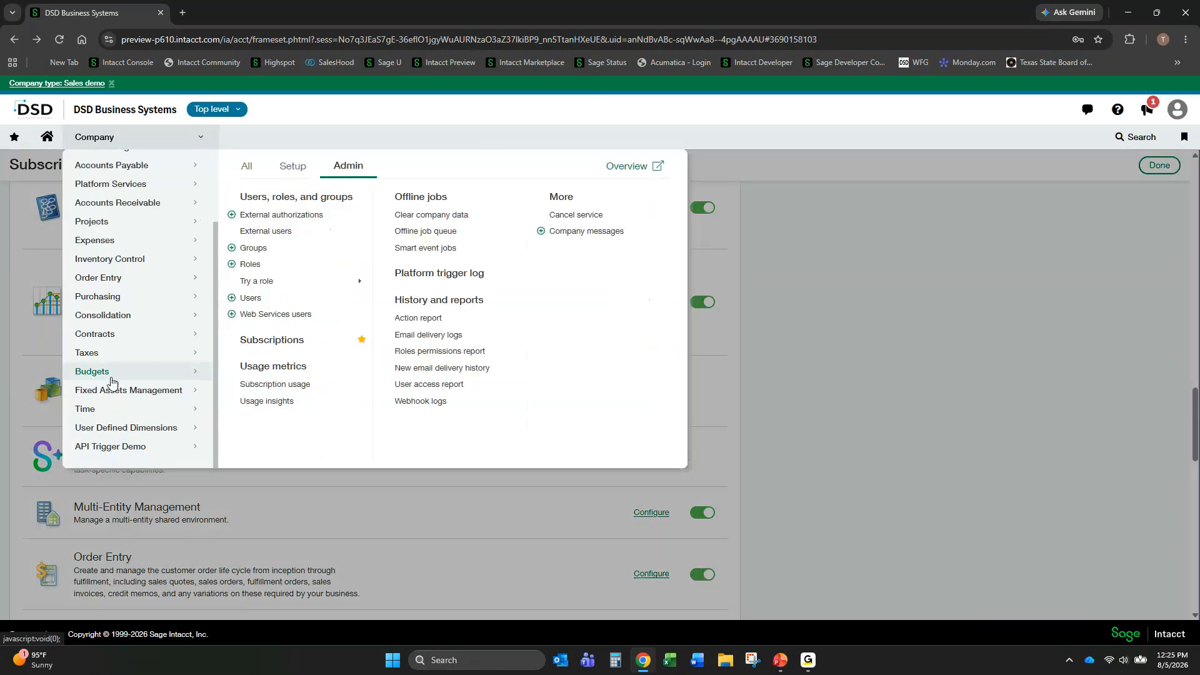
left_click(80, 392)
left_click(247, 167)
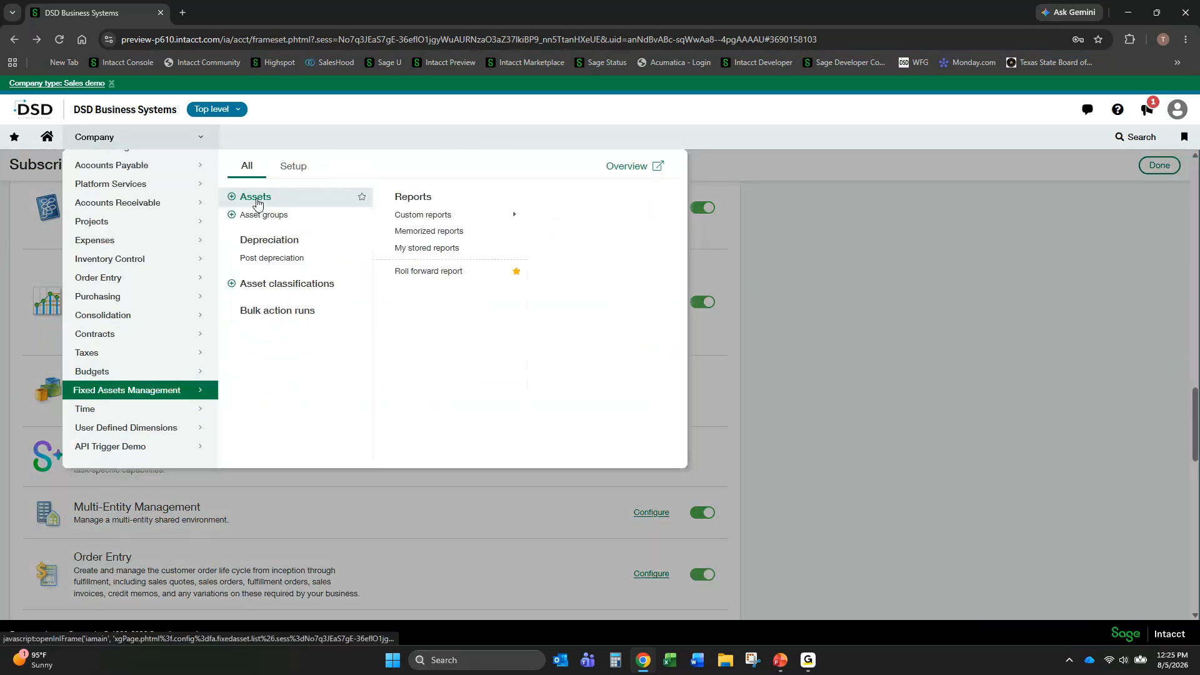
left_click(255, 198)
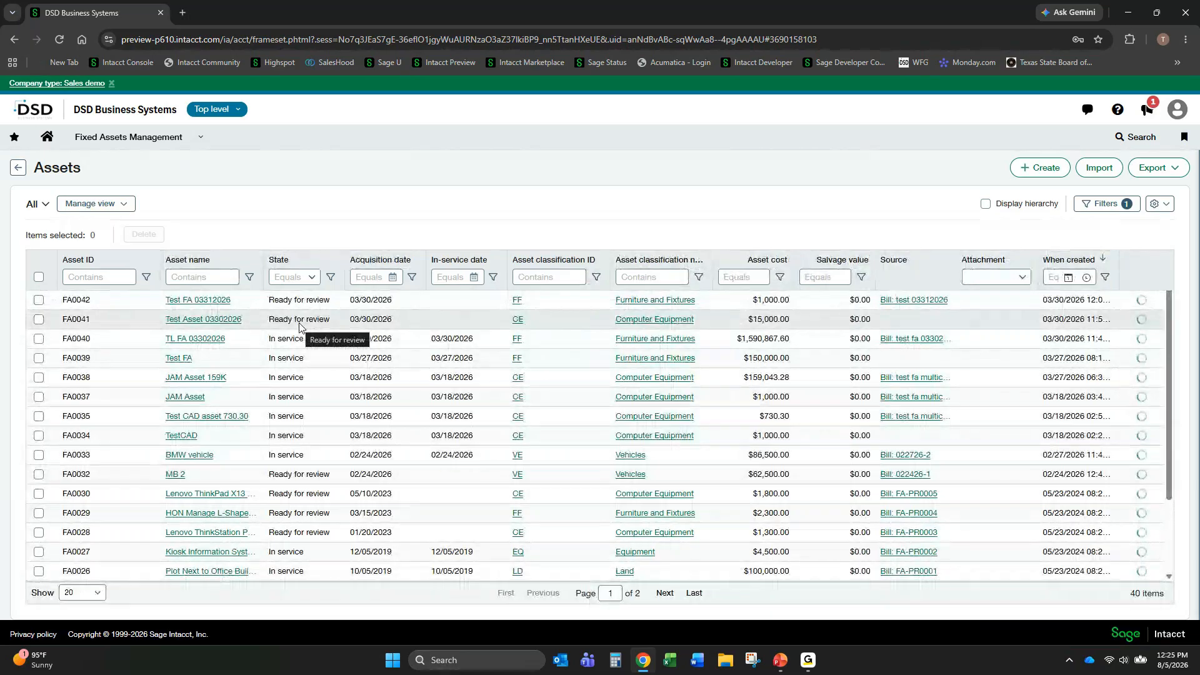
left_click(306, 277)
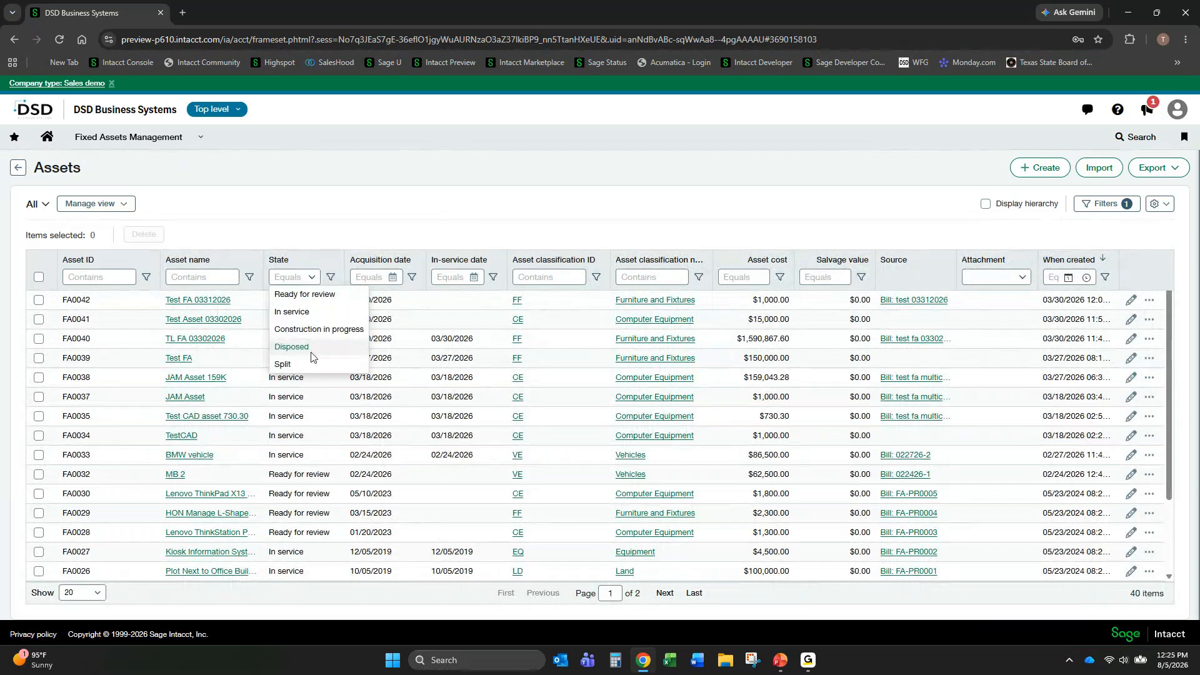
left_click(300, 347)
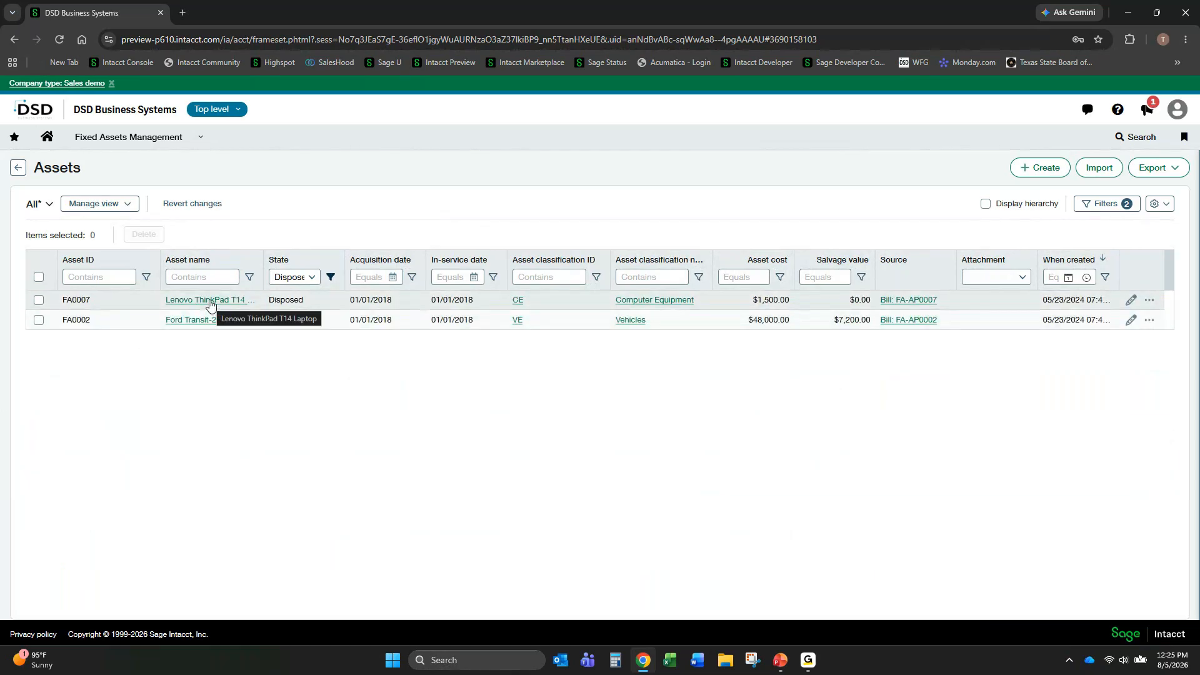
- Open asset FA0007 for editing, check its summary, depreciation rules and dimensions, and cancel the edit
left_click(1131, 302)
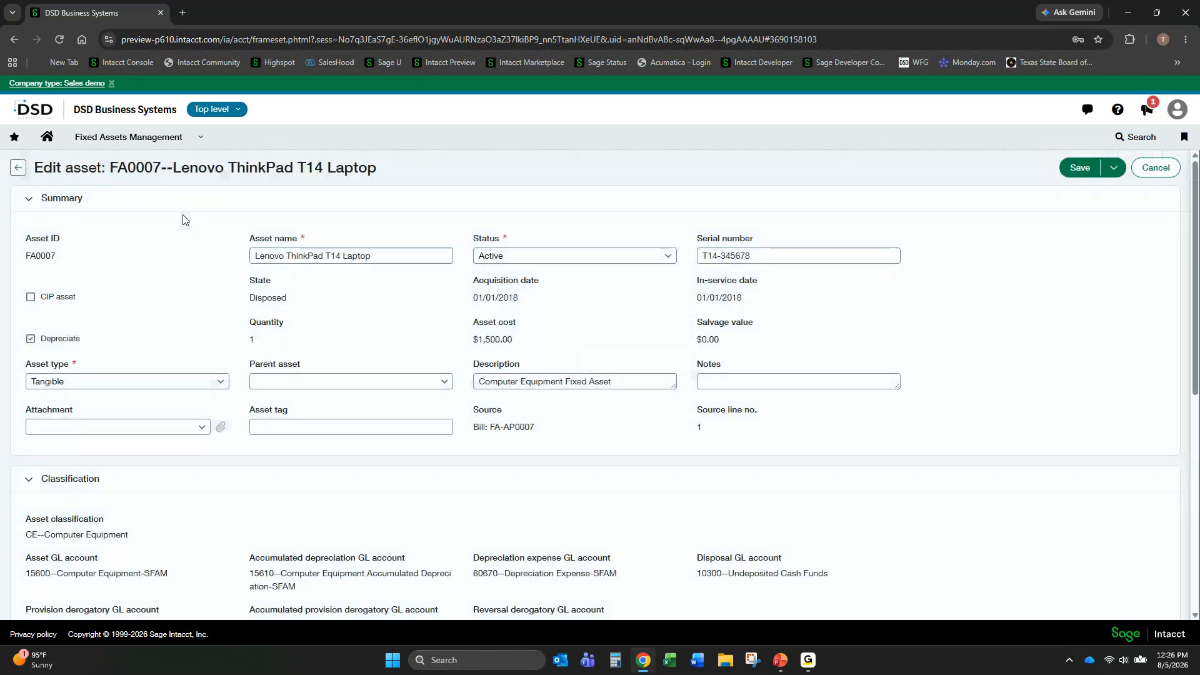
scroll(292, 341, "down", 10)
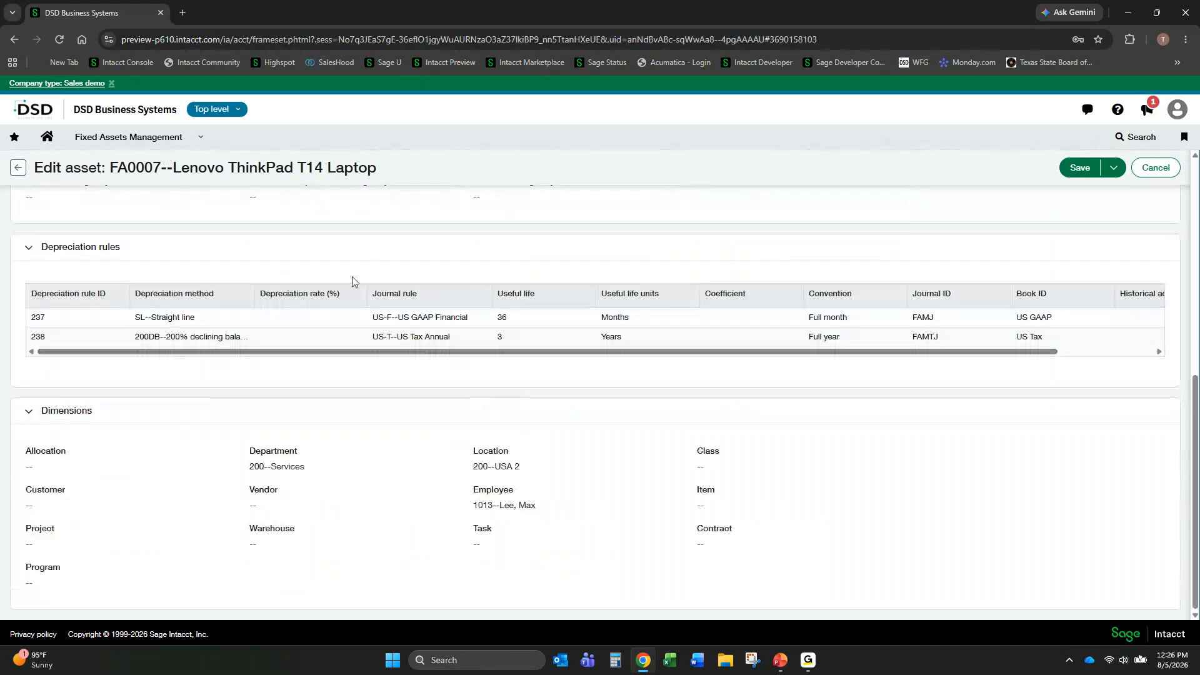
scroll(344, 279, "up", 10)
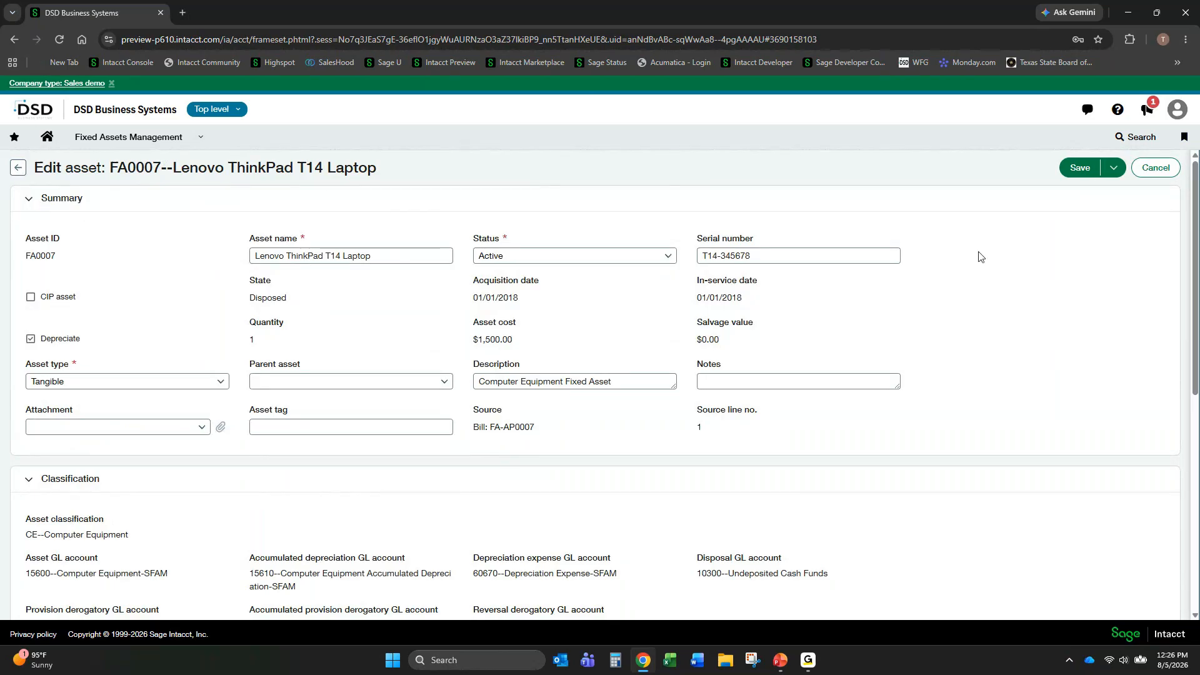
left_click(1156, 169)
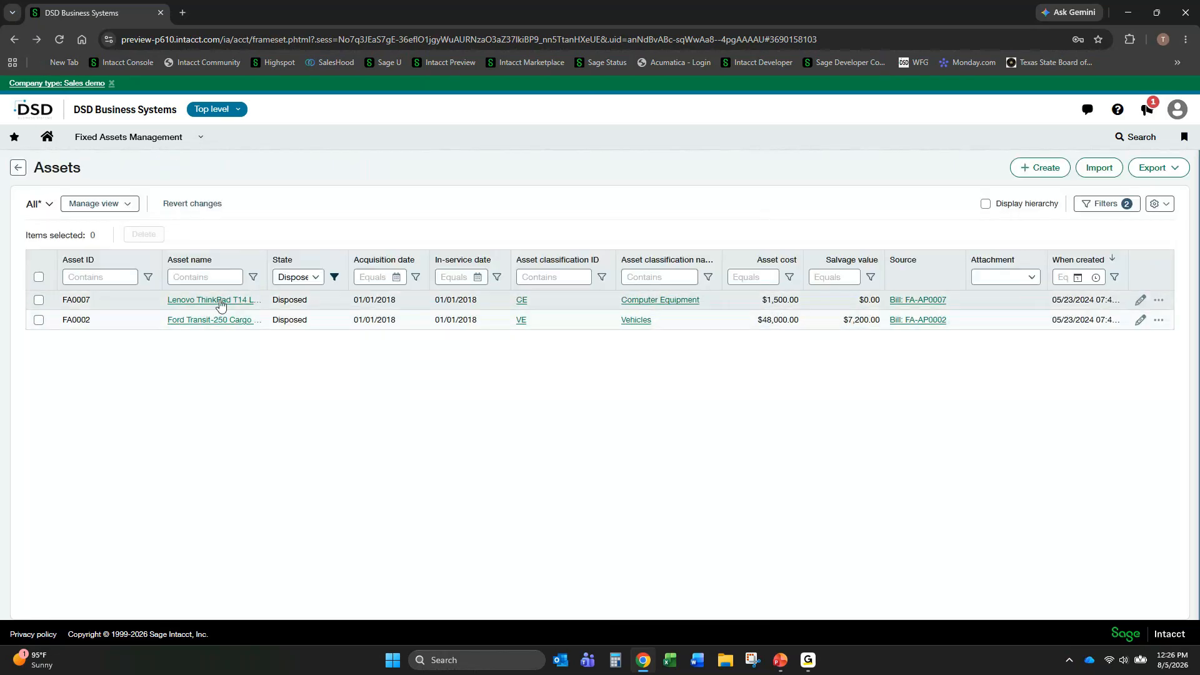
- View the record of the Lenovo ThinkPad T14 Laptop asset and examine its disposal details
left_click(214, 303)
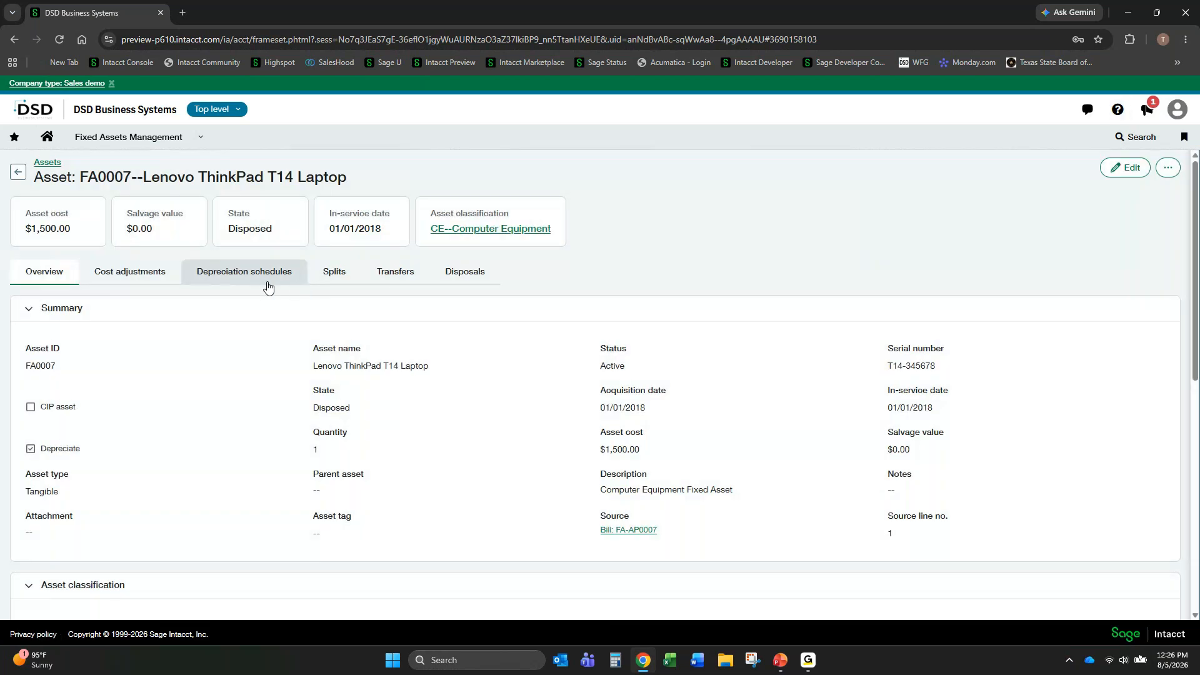
left_click(465, 276)
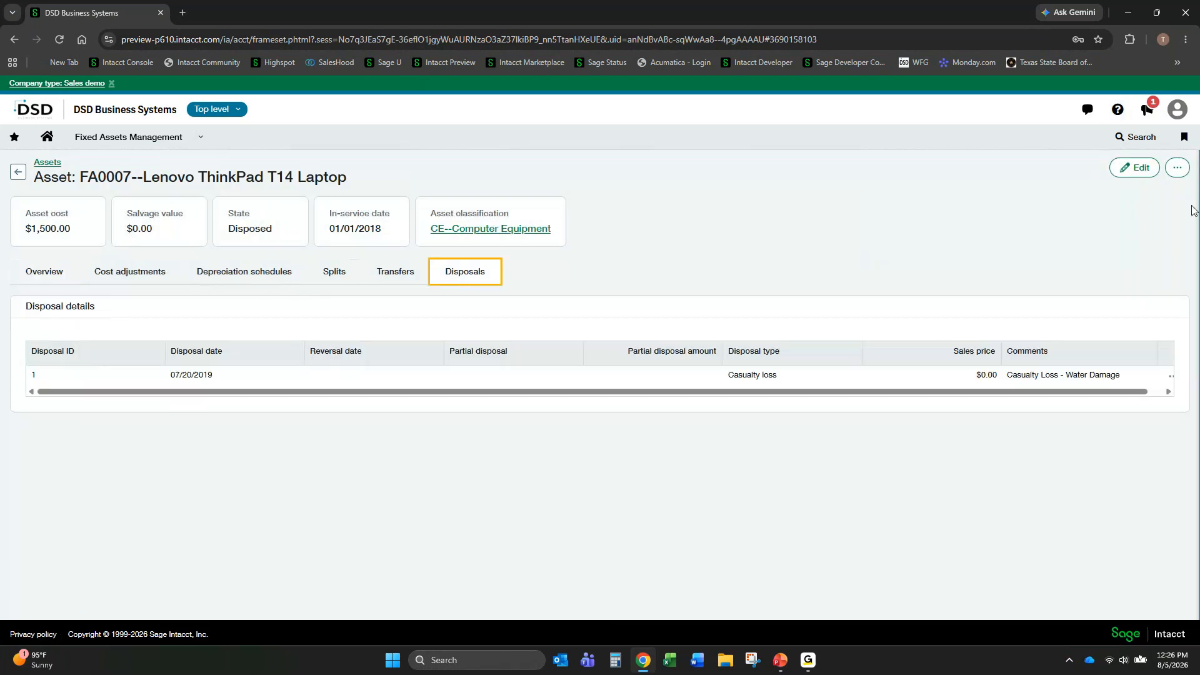
left_click(94, 383)
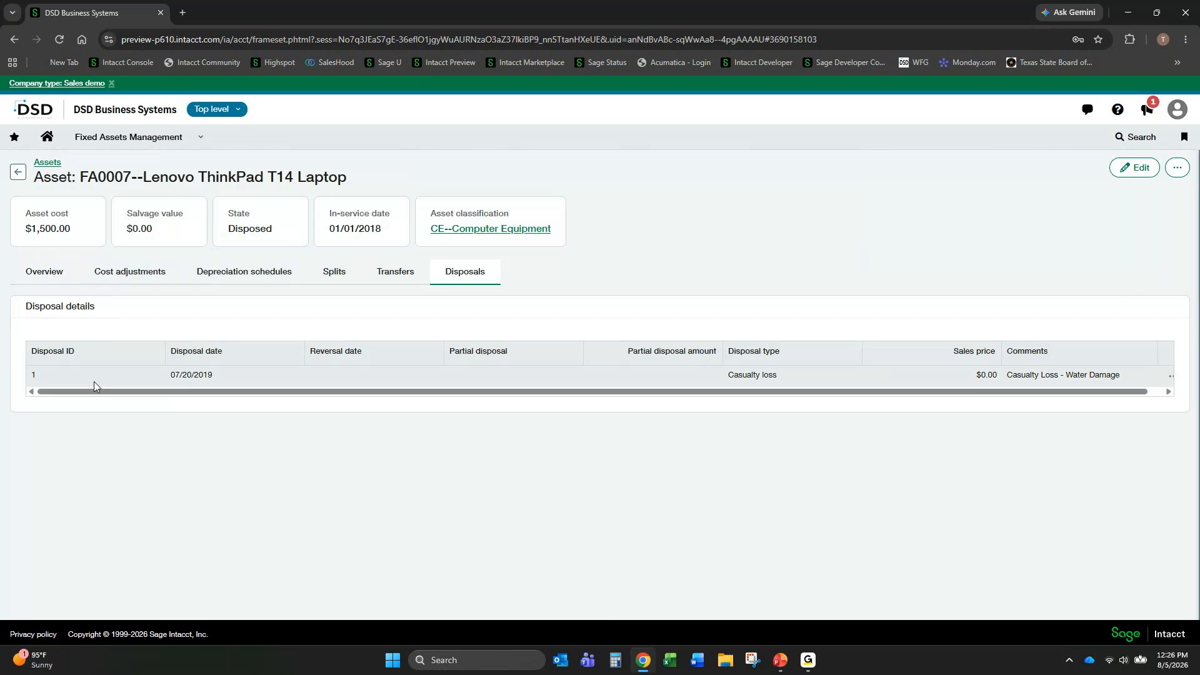
left_click(185, 378)
left_click(1179, 170)
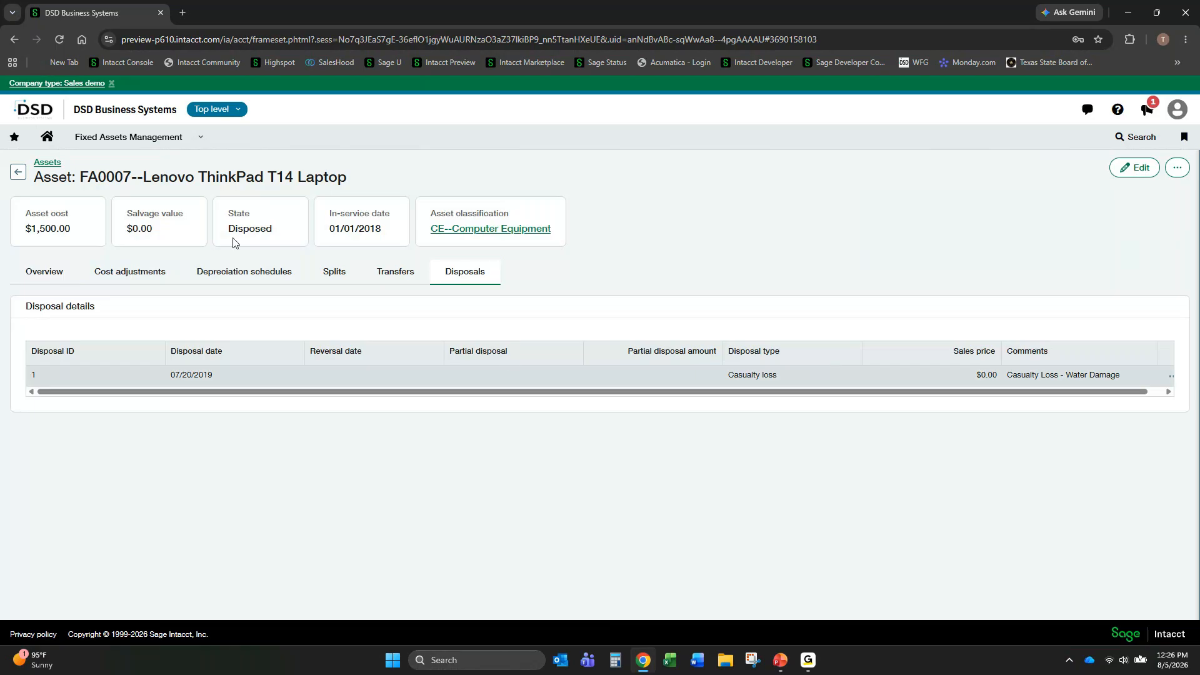
- Return to the Fixed Assets Management assets list and look over the list of available application modules
left_click(203, 141)
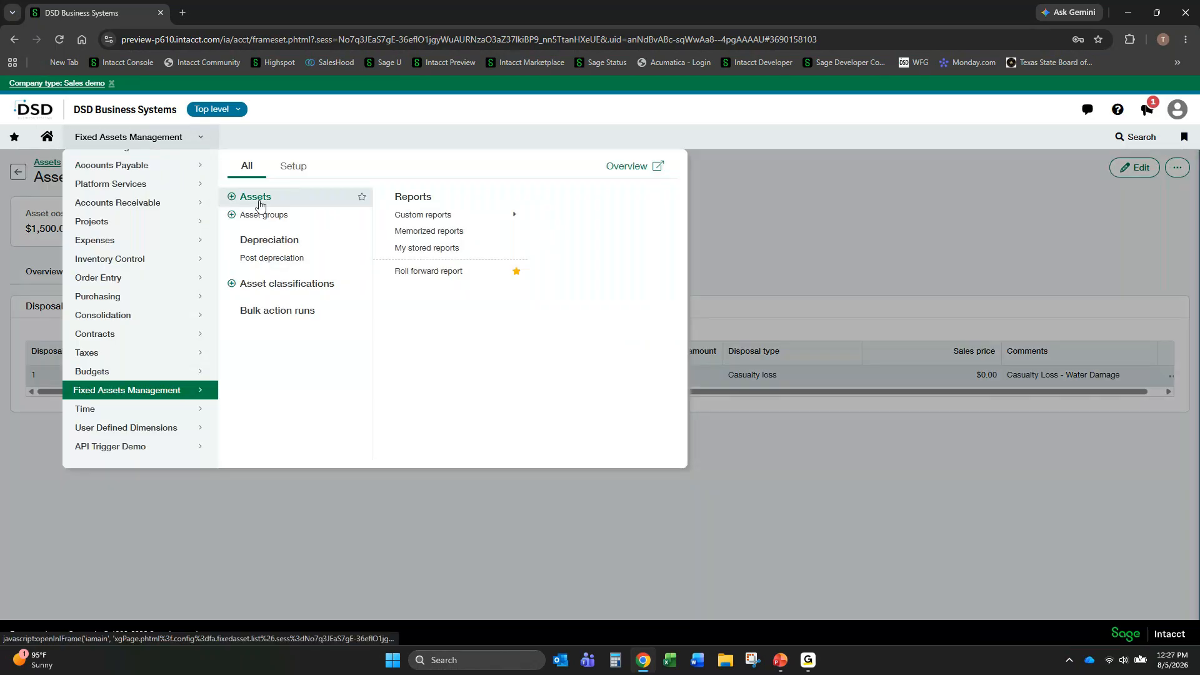
left_click(261, 199)
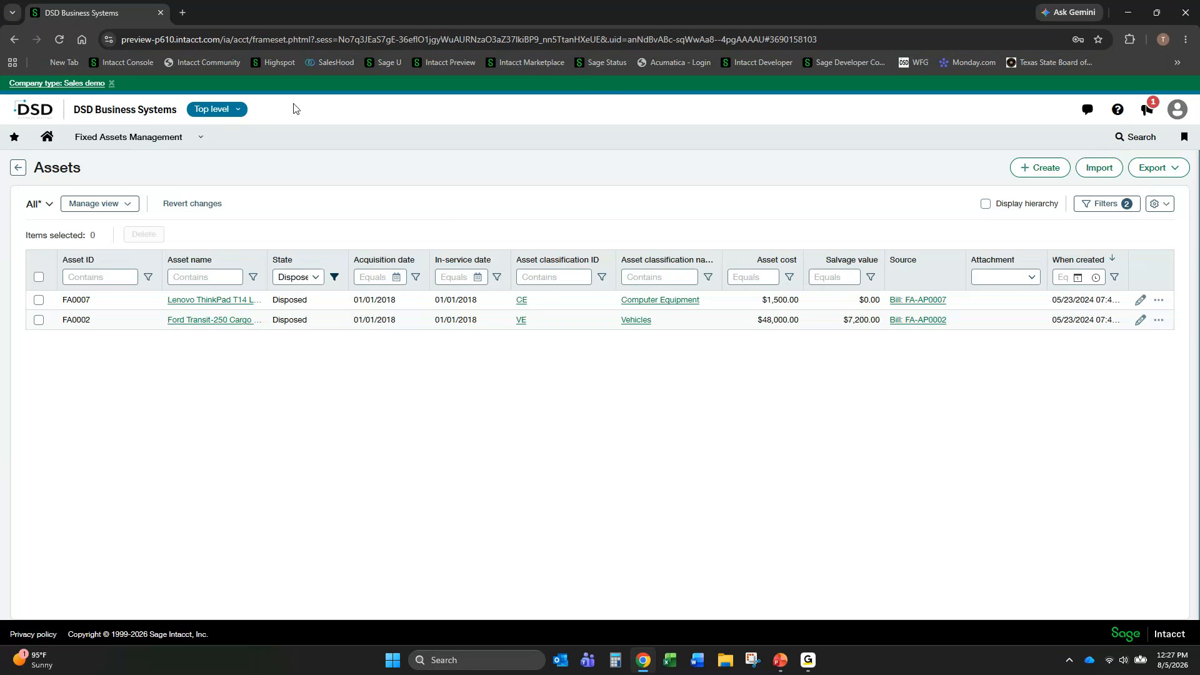
left_click(200, 137)
scroll(166, 260, "up", 3)
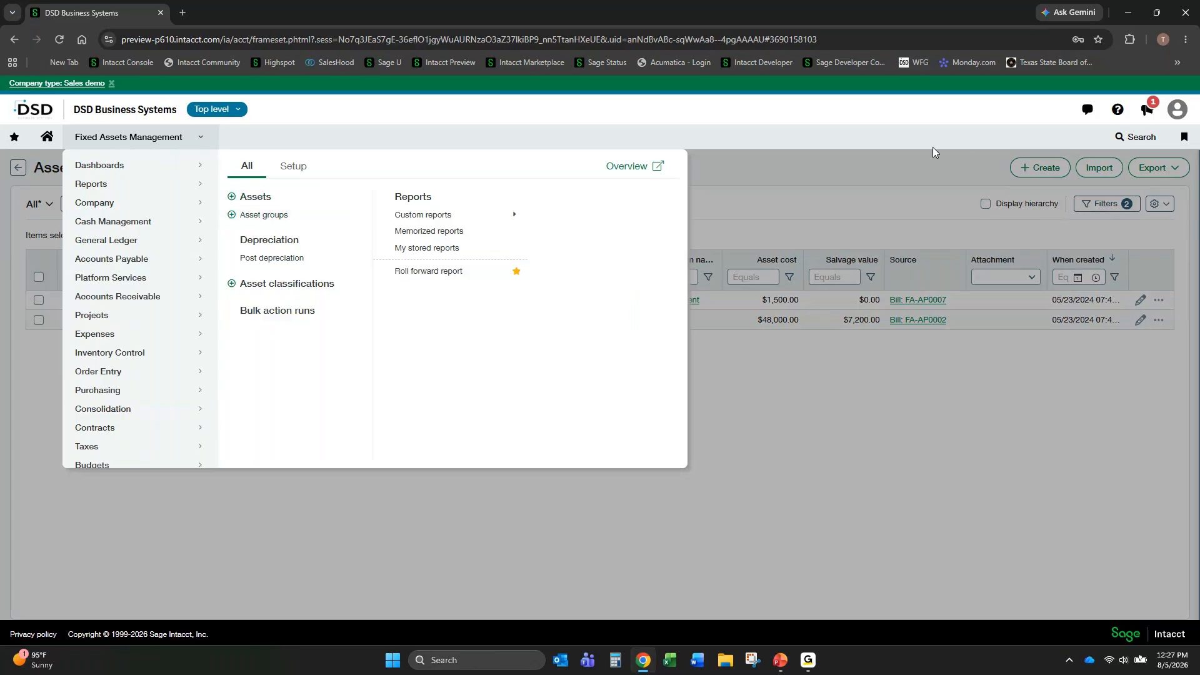
left_click(898, 184)
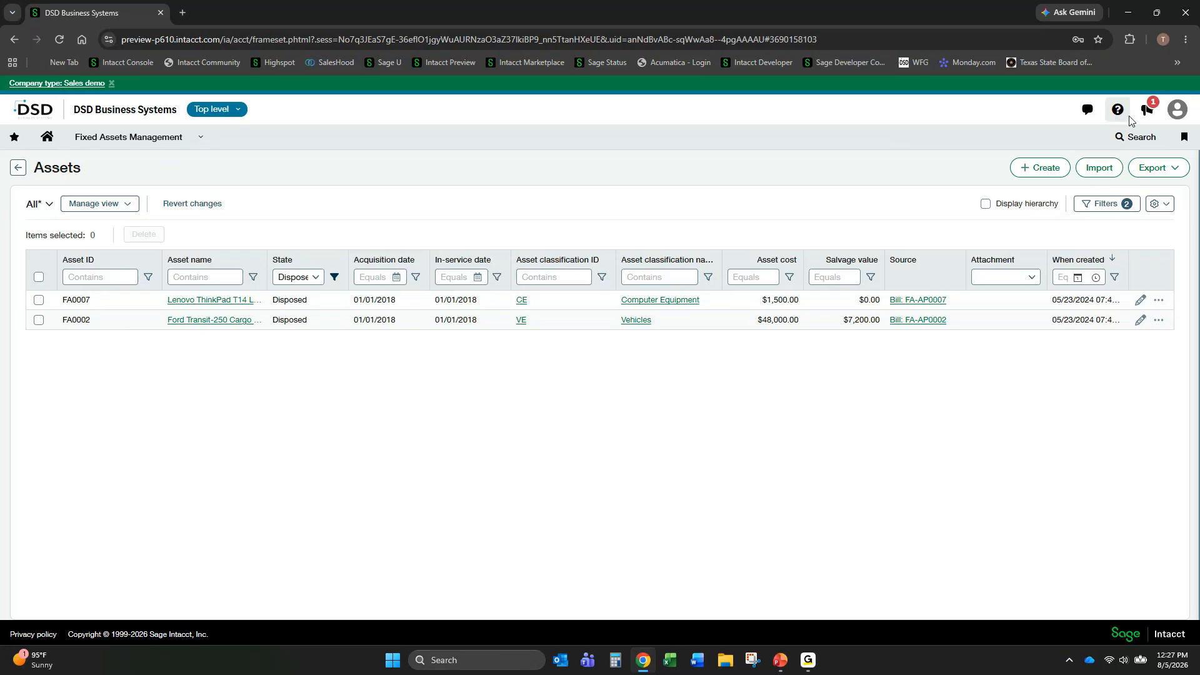
- Open the Collaborate messages, find the Sage Collaborate entry in the company's Subscriptions, and close the messages
left_click(1088, 109)
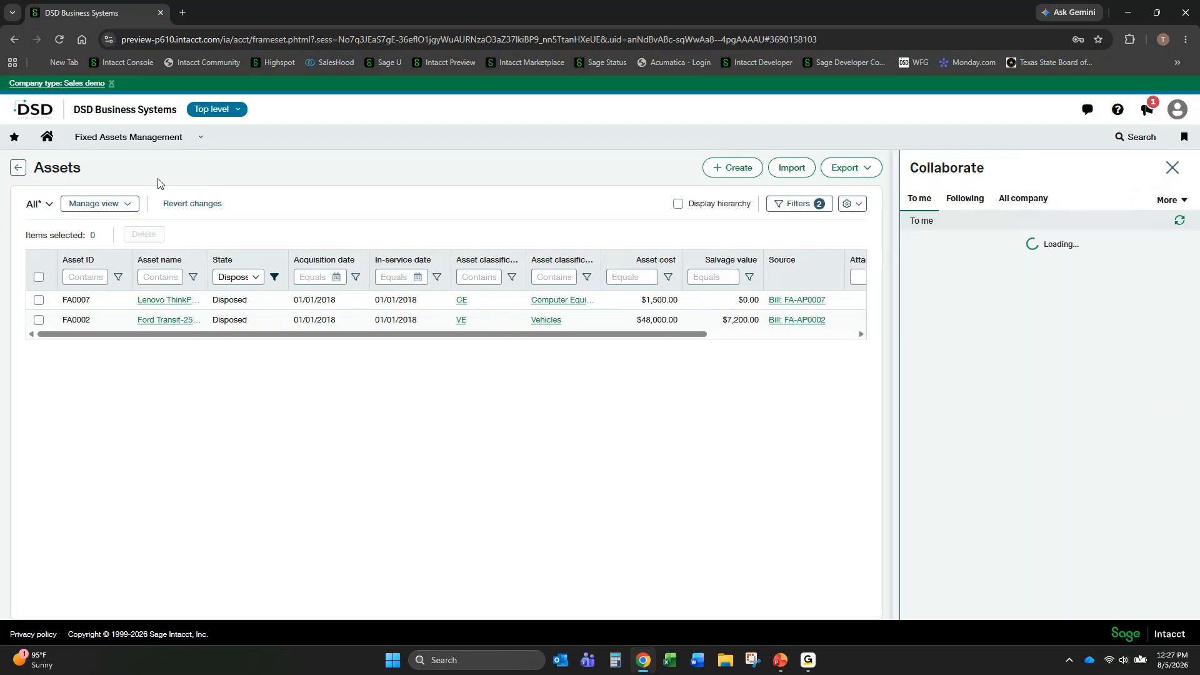
left_click(199, 142)
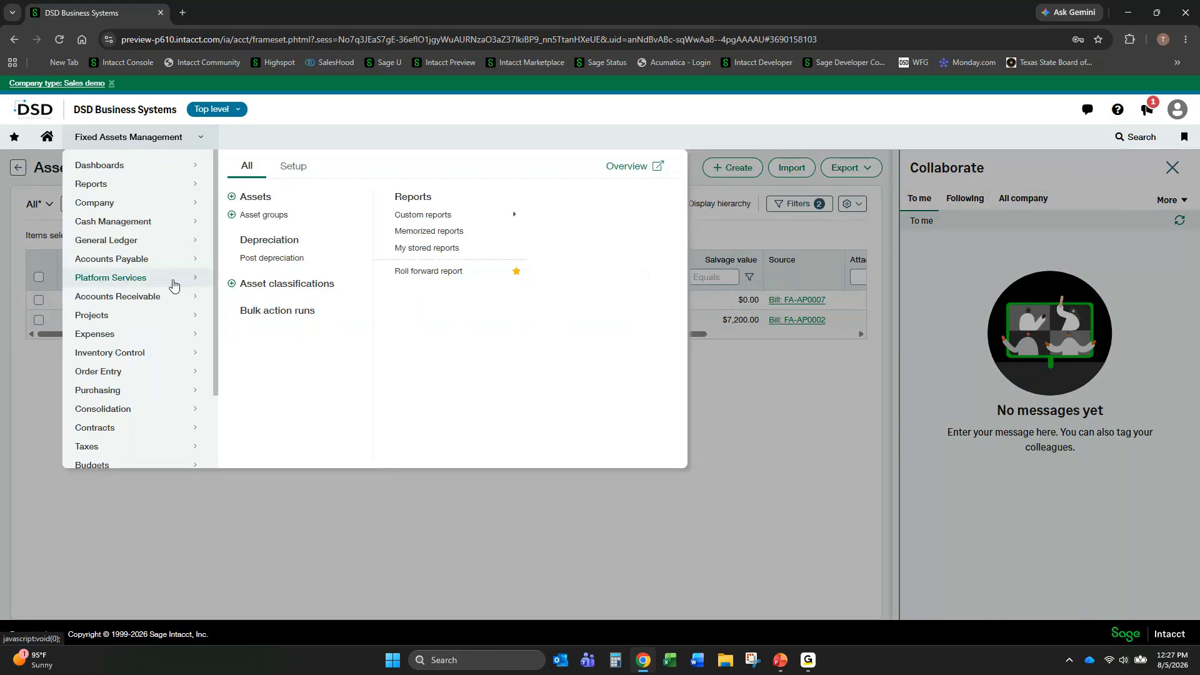
left_click(143, 208)
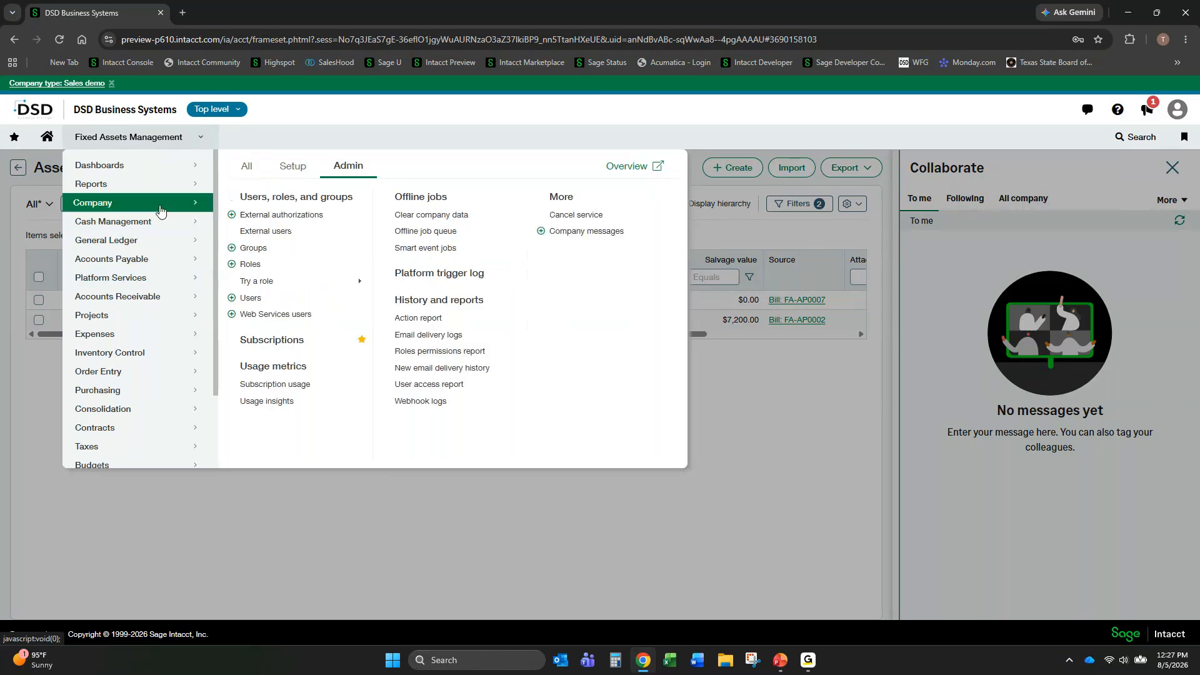
left_click(296, 341)
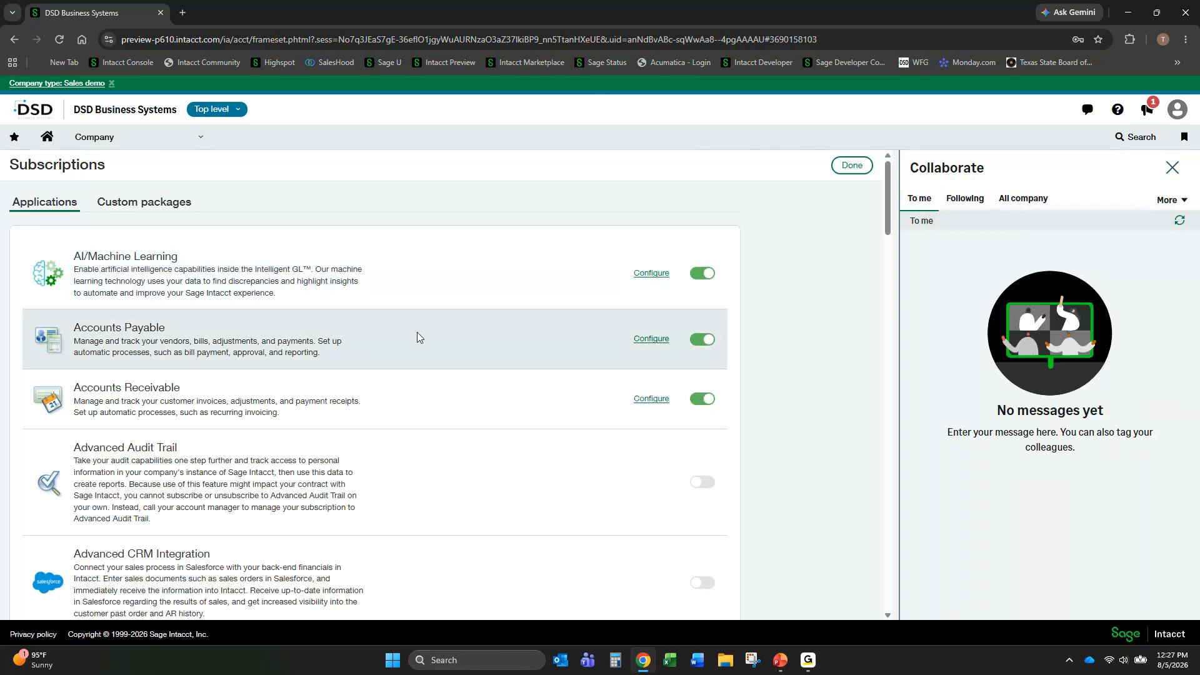
scroll(375, 338, "down", 2)
scroll(350, 336, "down", 15)
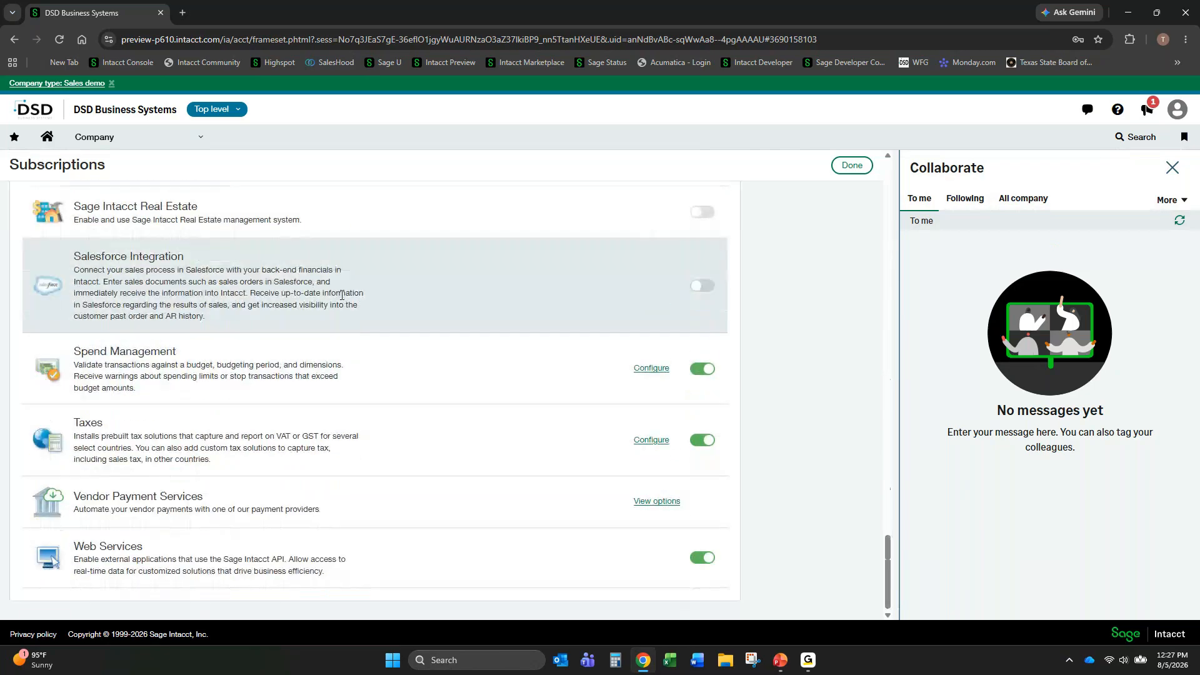
scroll(168, 401, "up", 4)
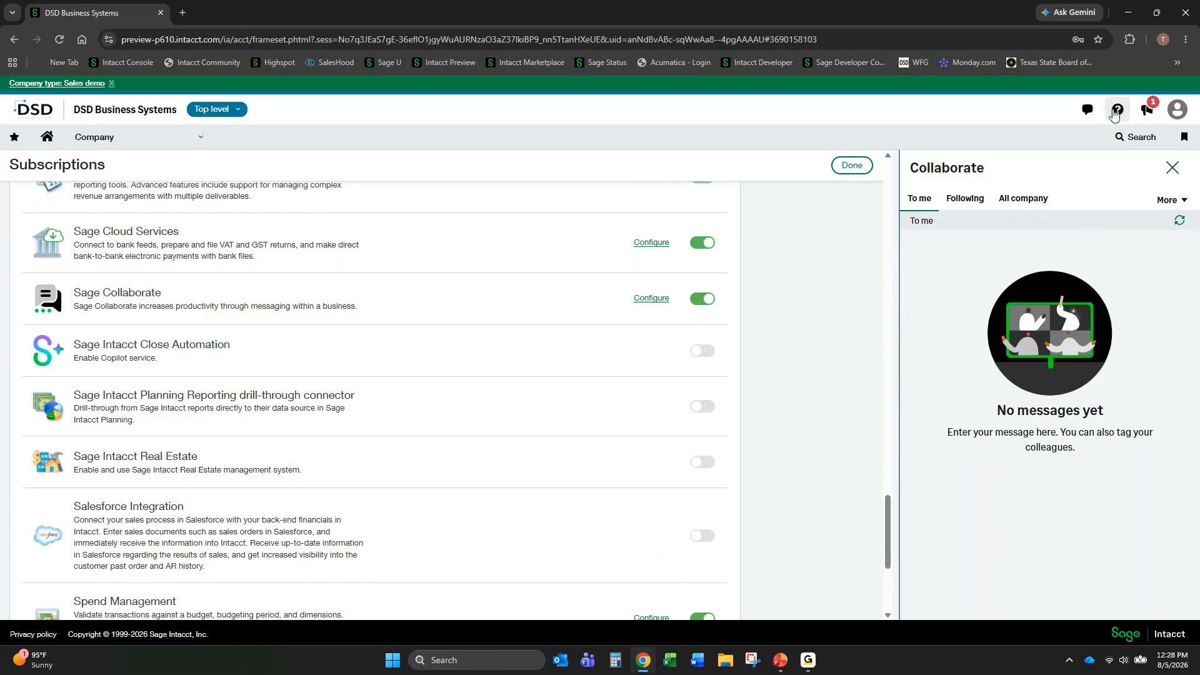
left_click(1088, 109)
left_click(1172, 170)
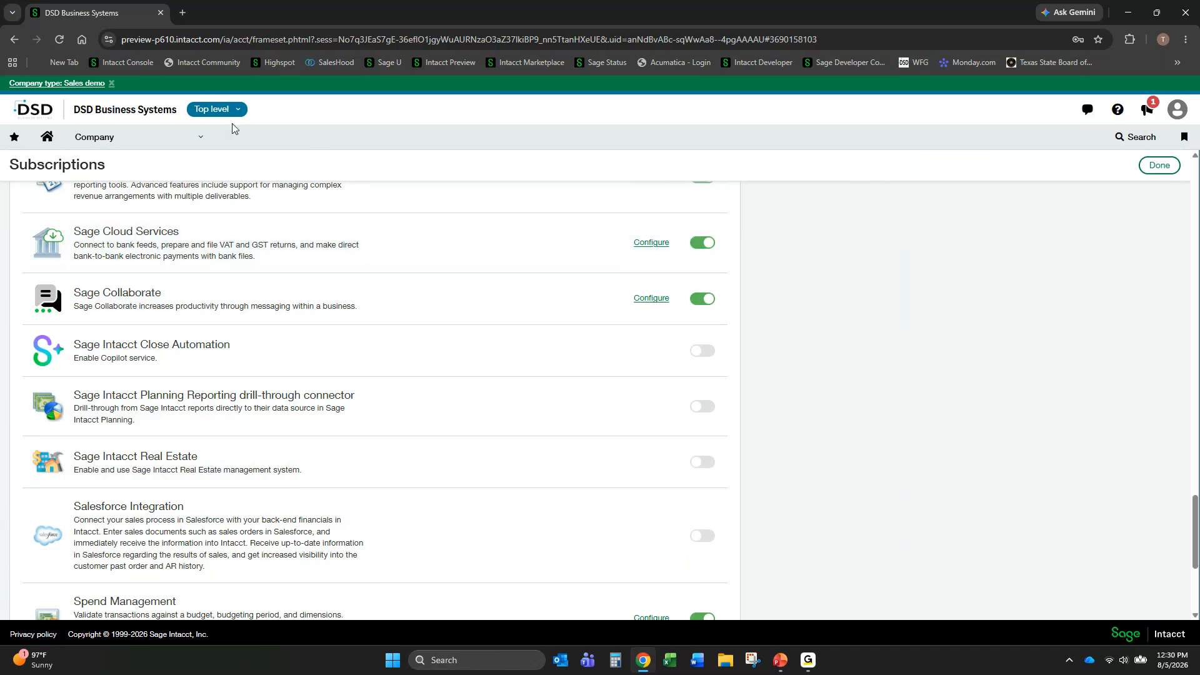
- Filter the Accounts Payable bills to pay by the Customer refunds document source and select bill REFUND-000002 for payment
left_click(198, 141)
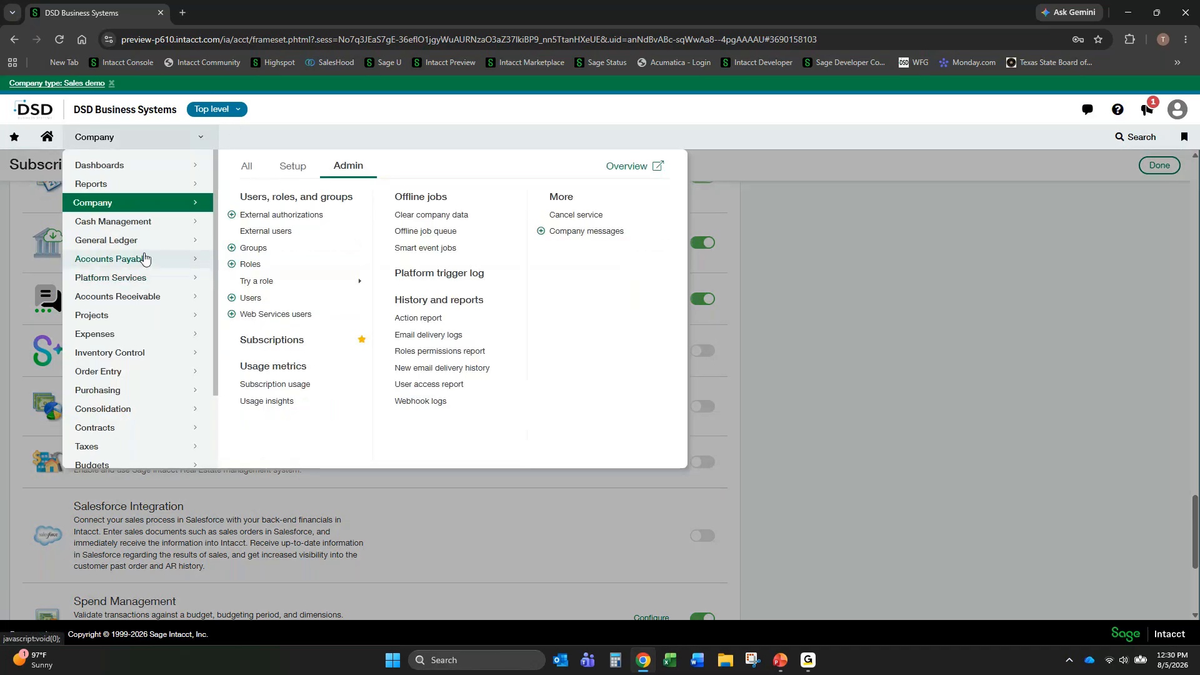
left_click(148, 258)
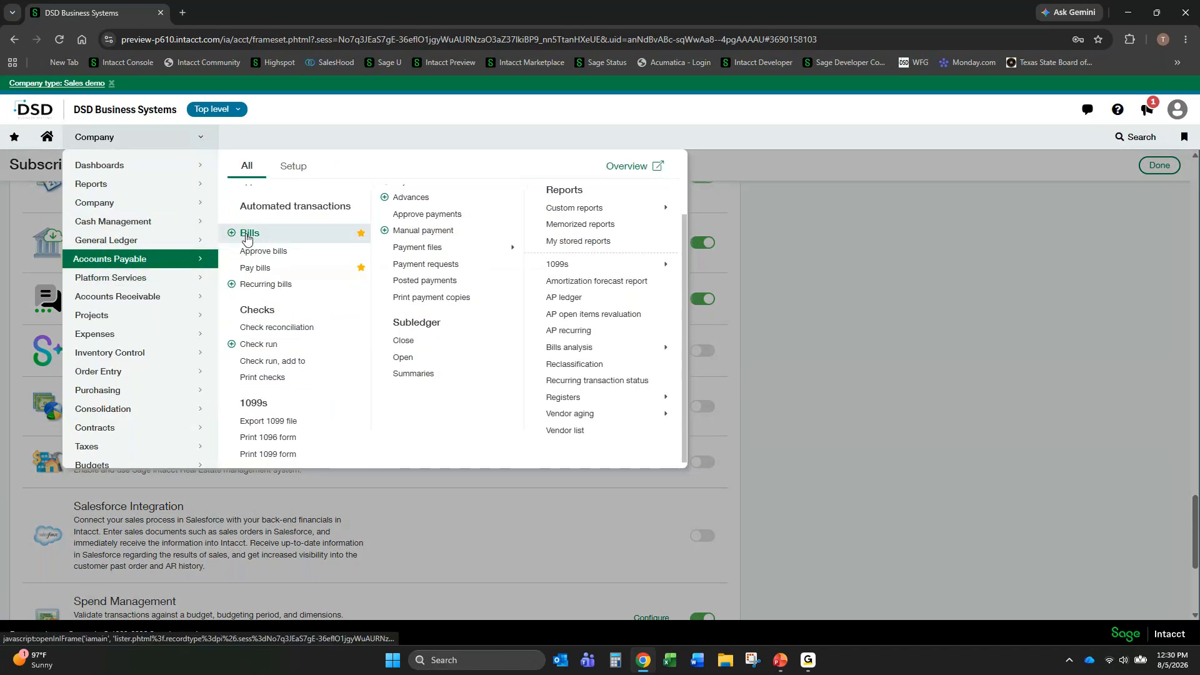
left_click_drag(247, 237, 254, 235)
left_click(255, 268)
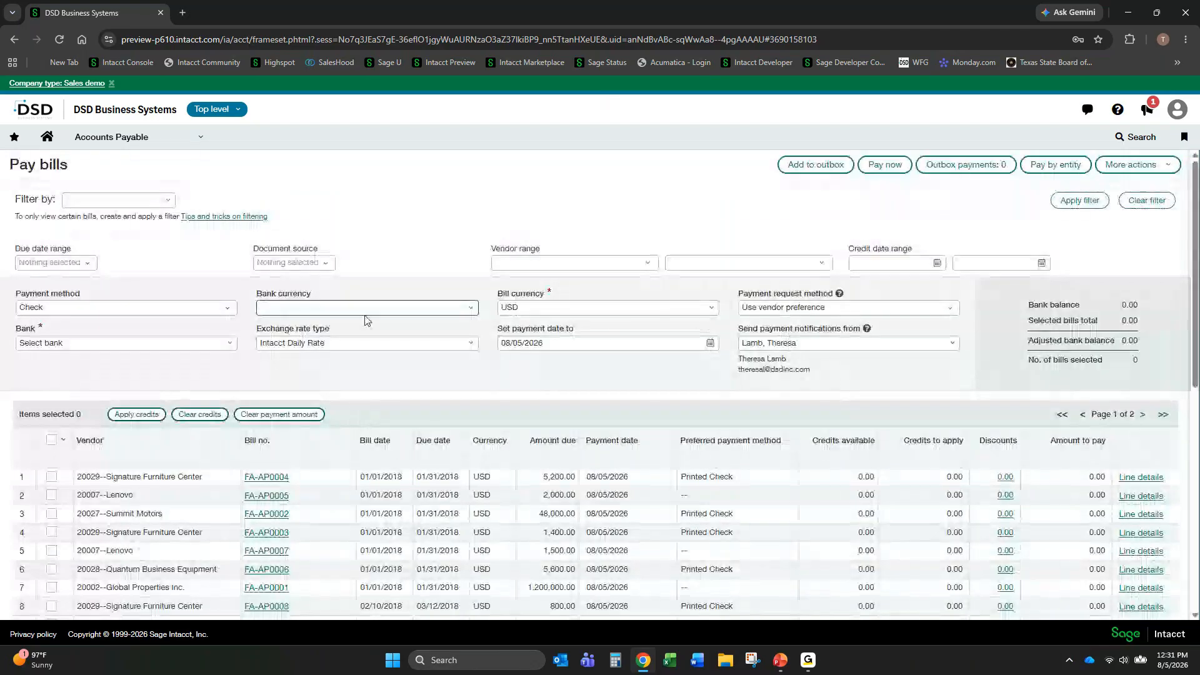
left_click(328, 263)
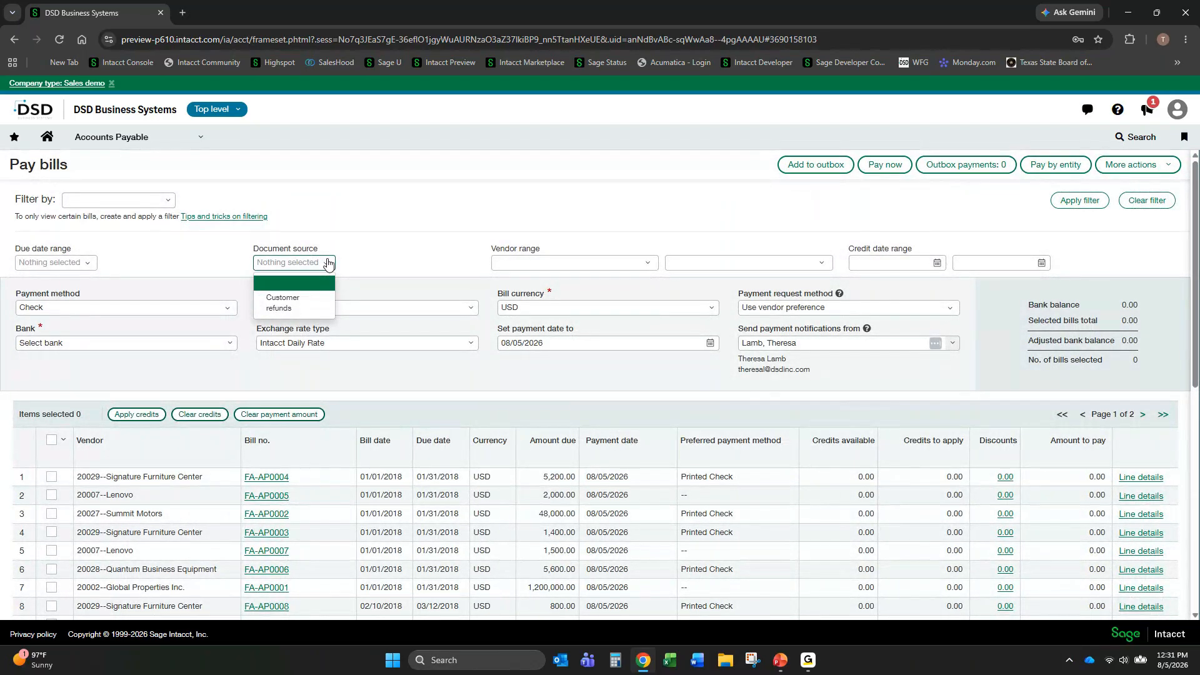
left_click(289, 313)
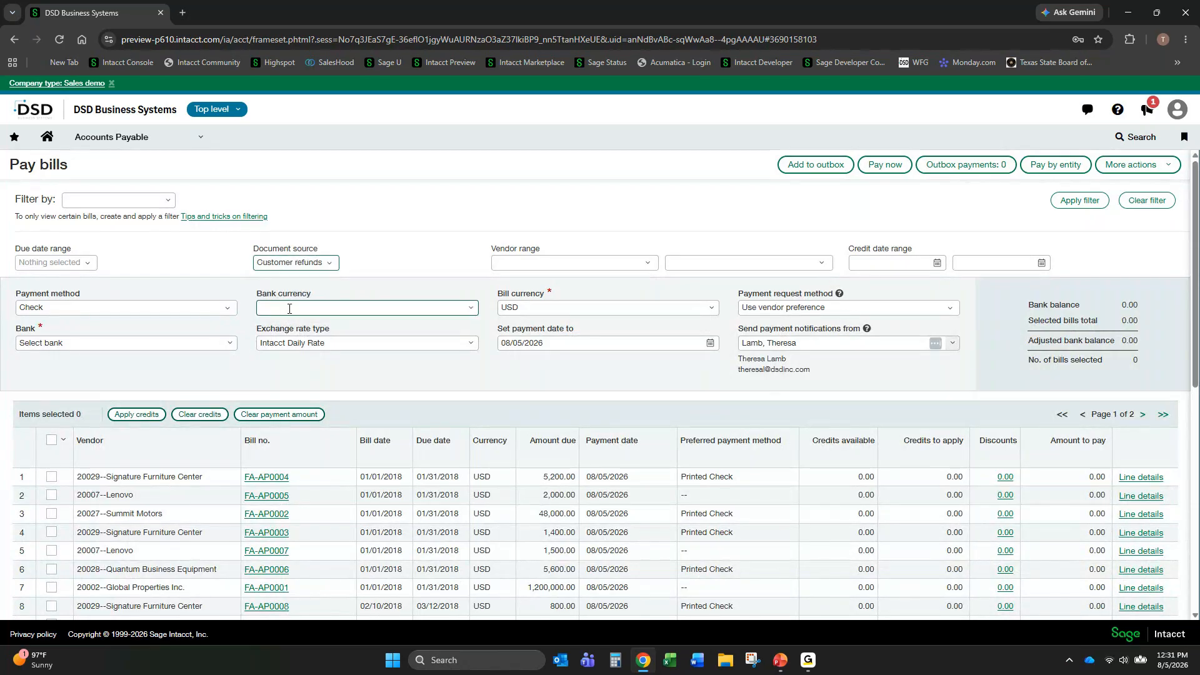
left_click(1074, 204)
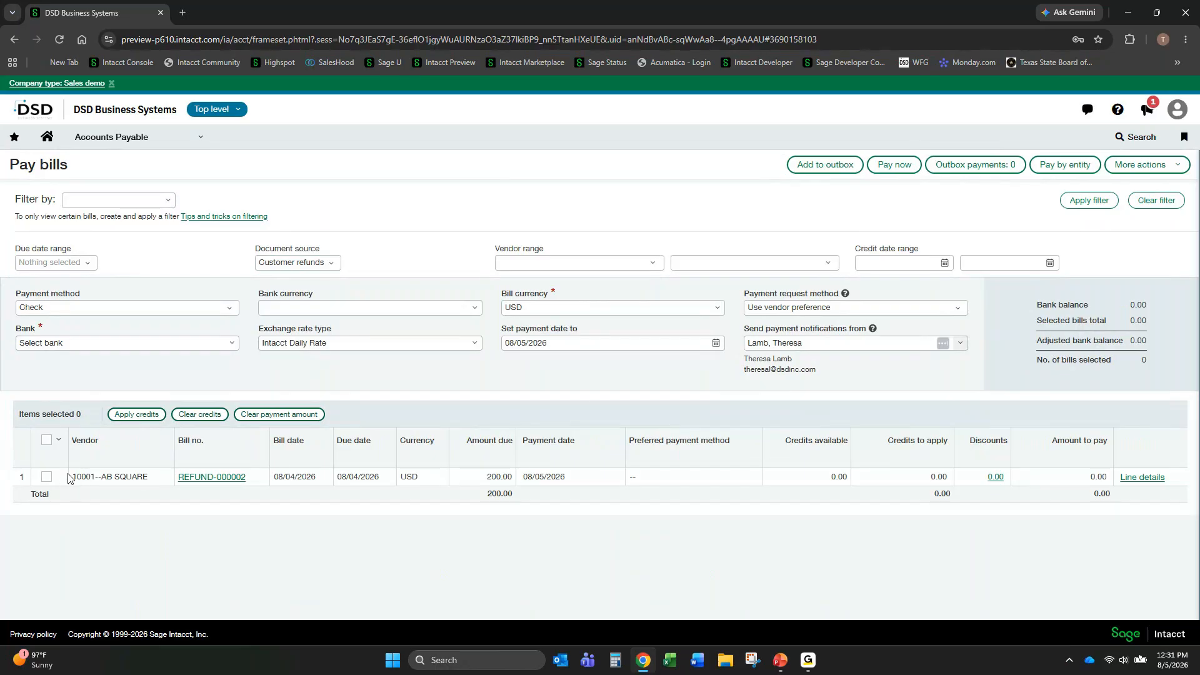
left_click(47, 479)
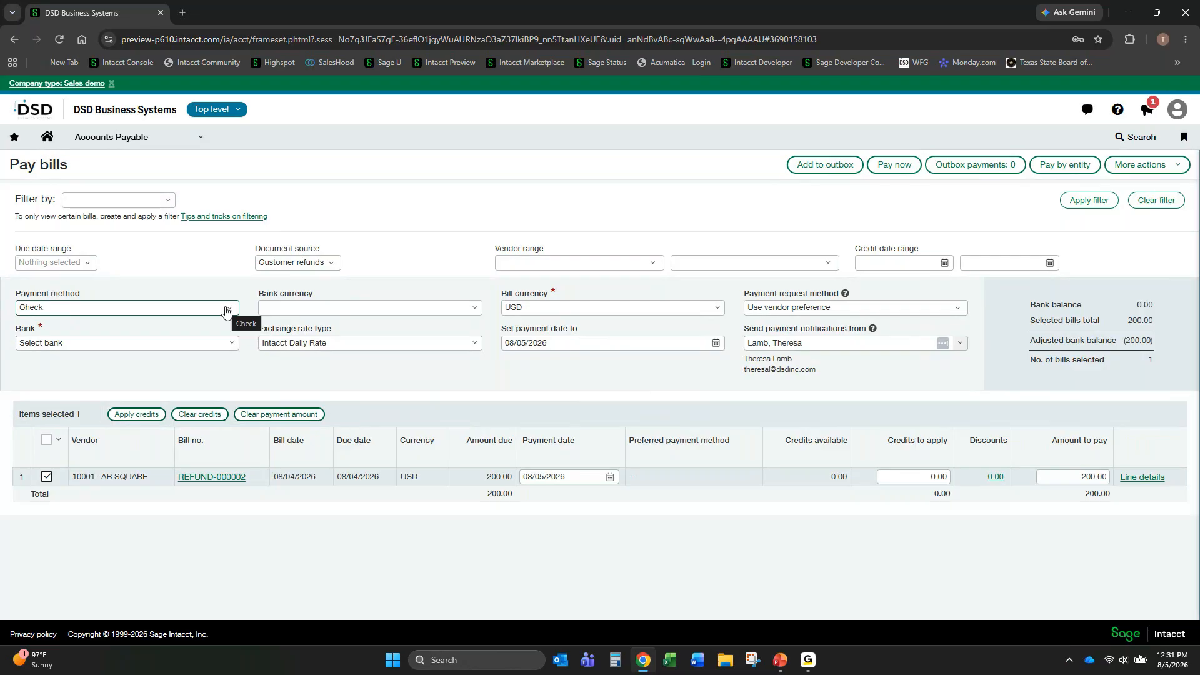
left_click(331, 265)
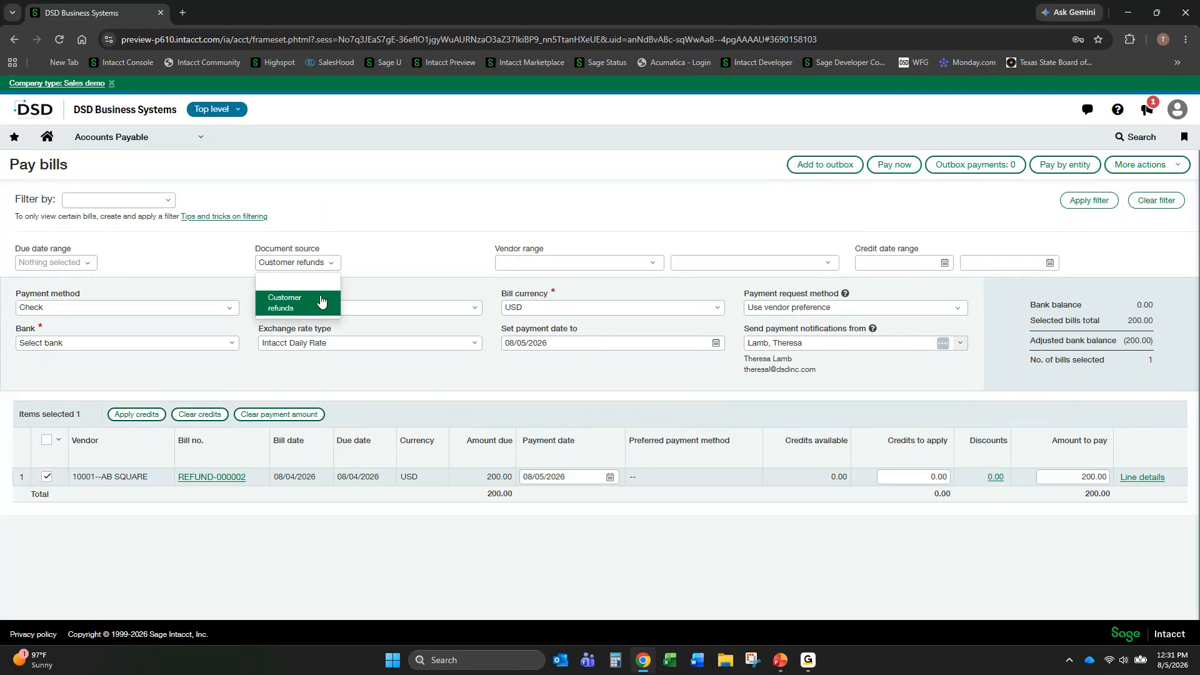
- Abandon the bill payment, filter the Accounts Payable Bills list to the Draft state, select all its bills, and reload the list
left_click(201, 140)
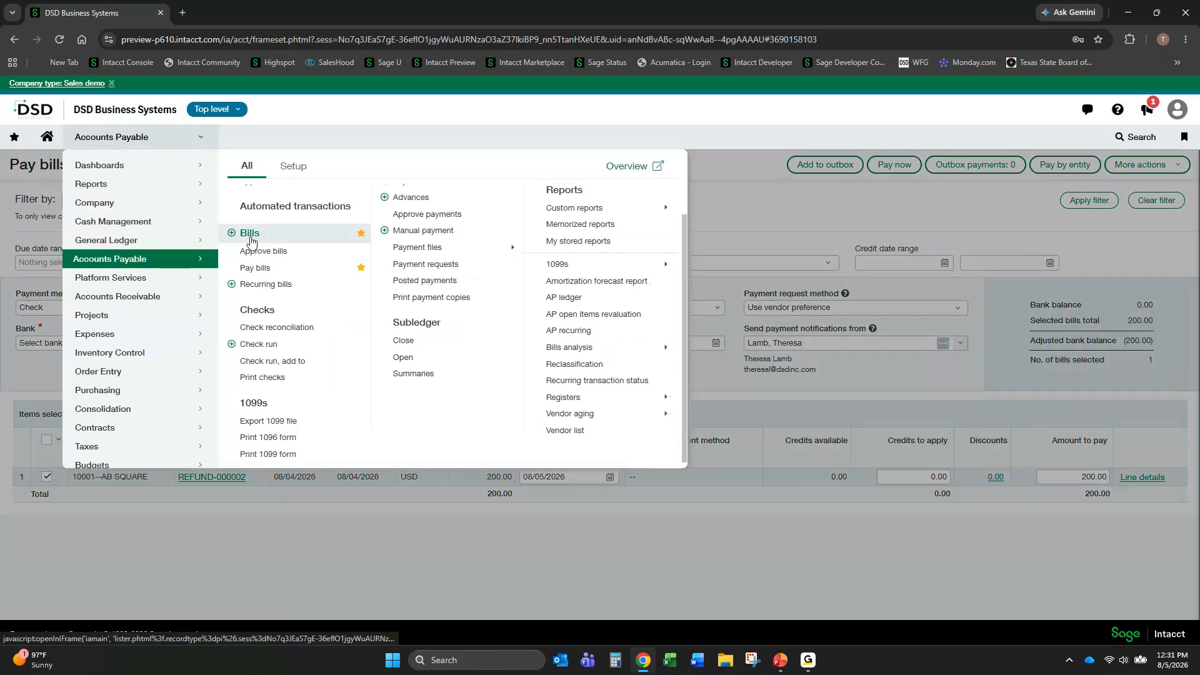
left_click(250, 240)
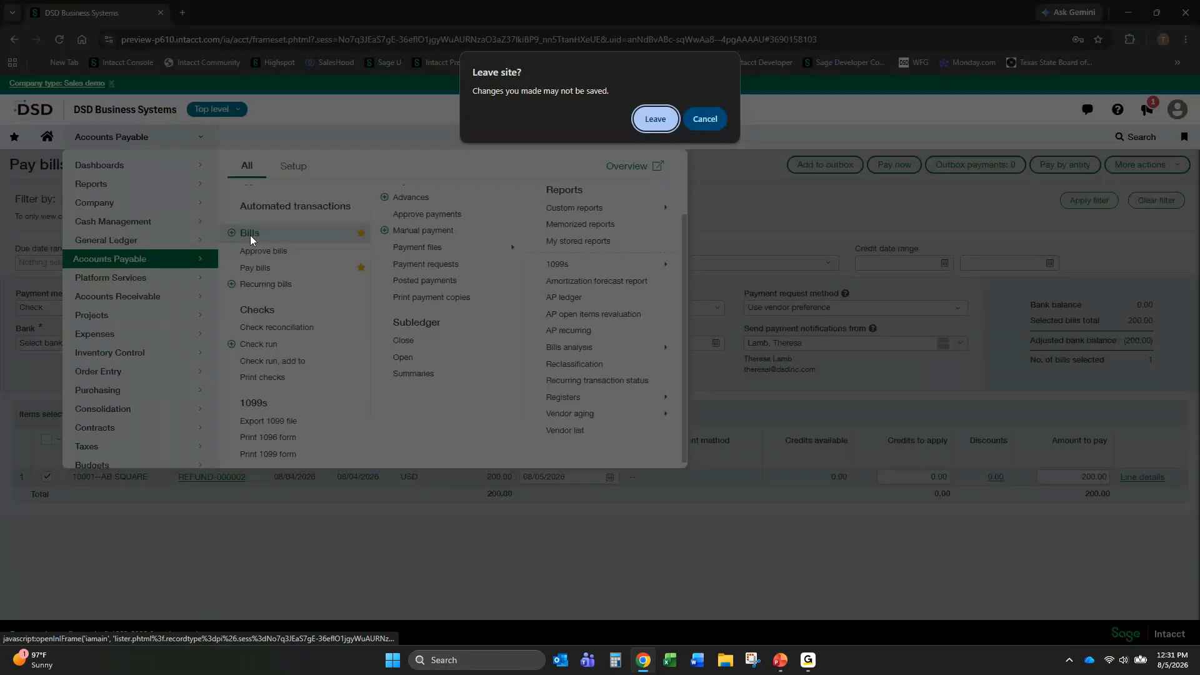
left_click(655, 119)
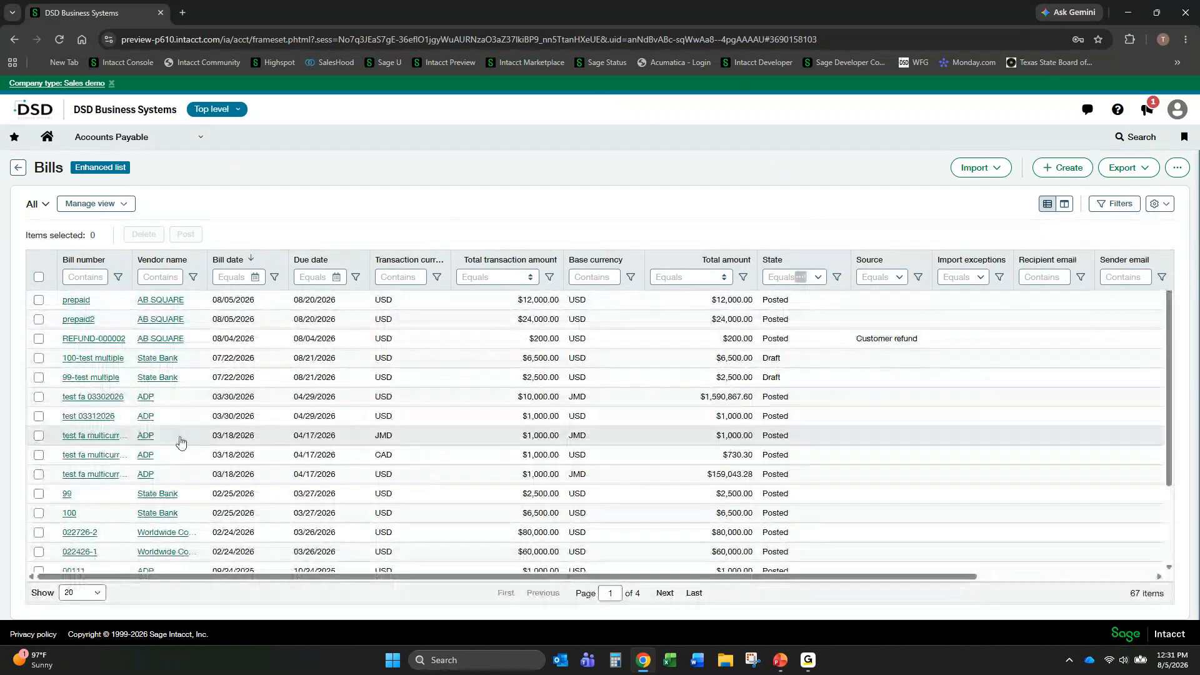
left_click(821, 281)
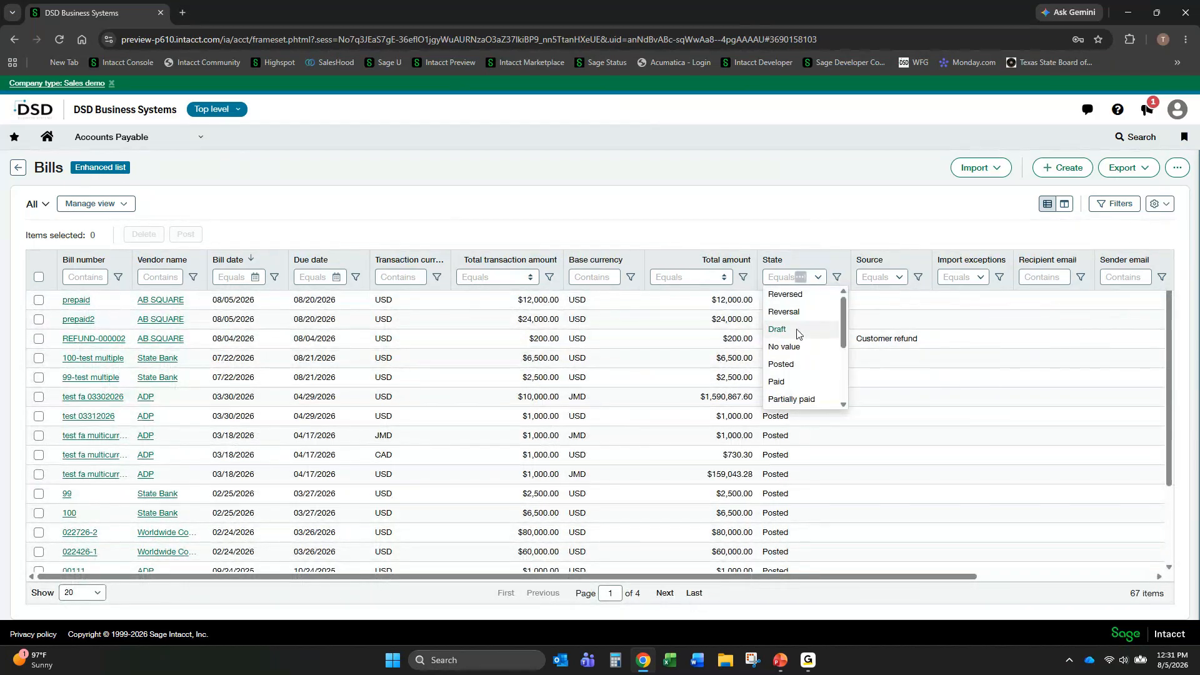
left_click(798, 336)
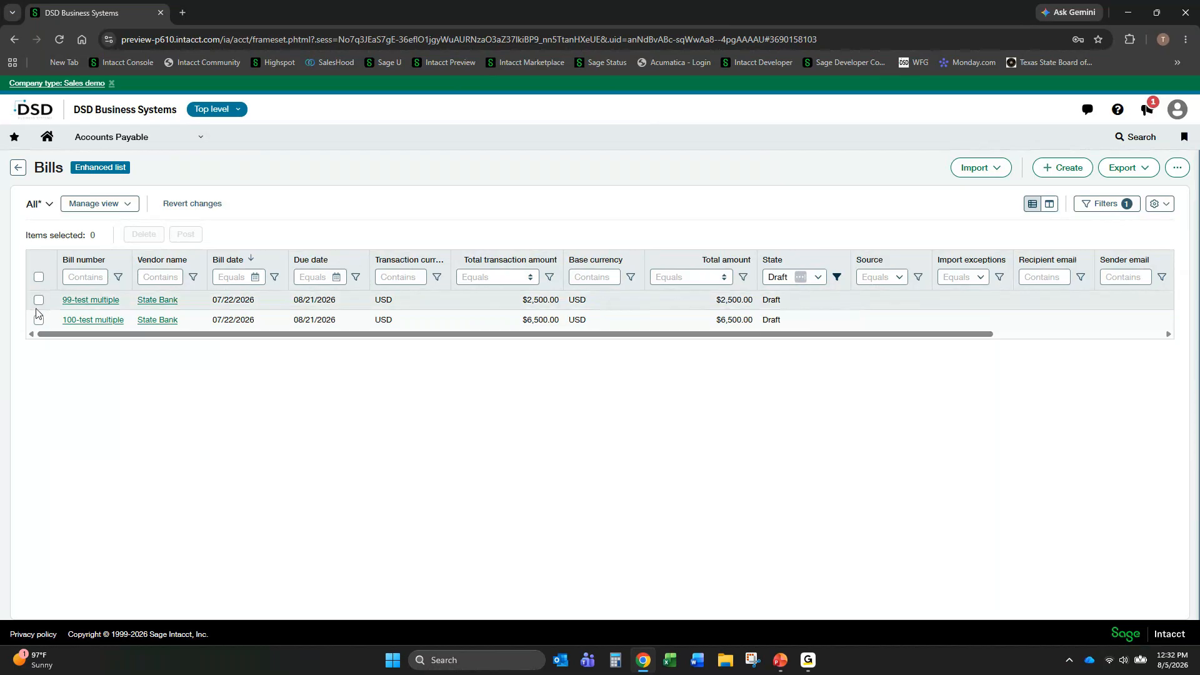
left_click(38, 276)
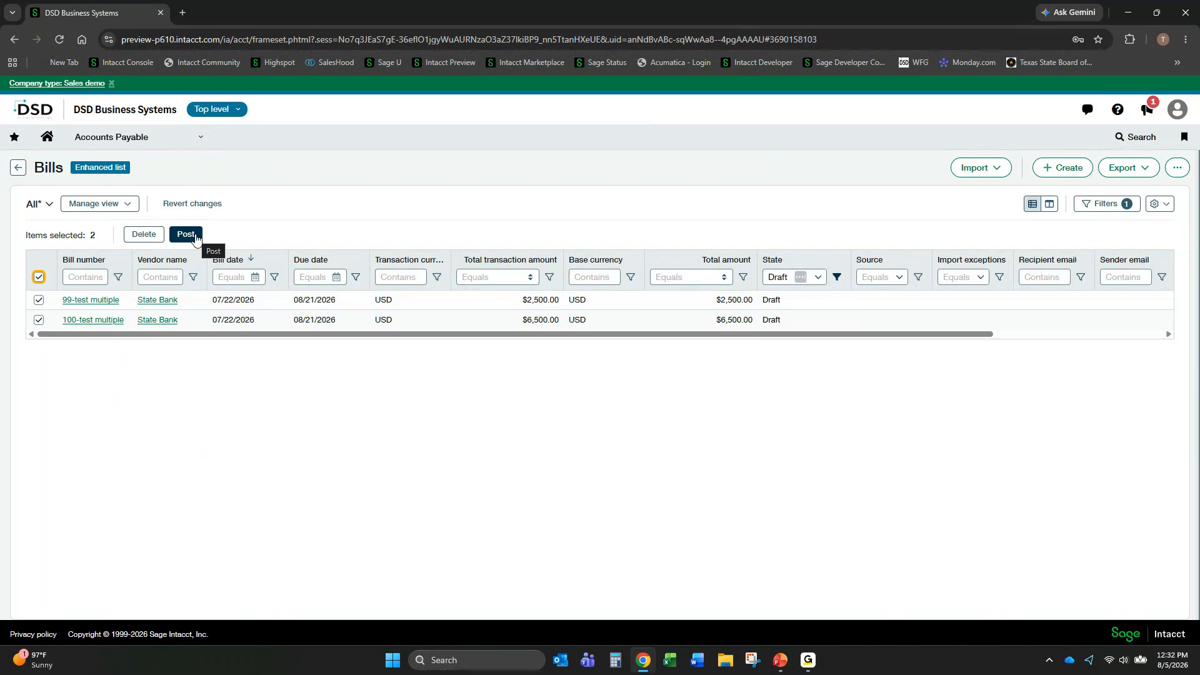
left_click(202, 137)
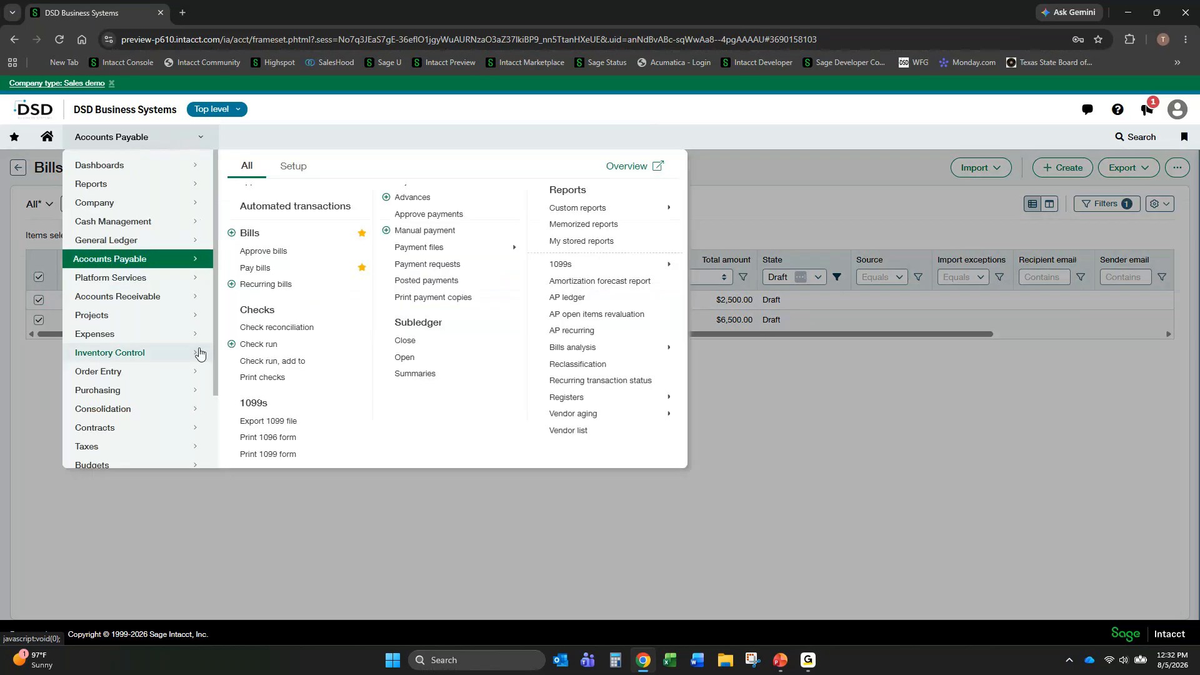
left_click(249, 233)
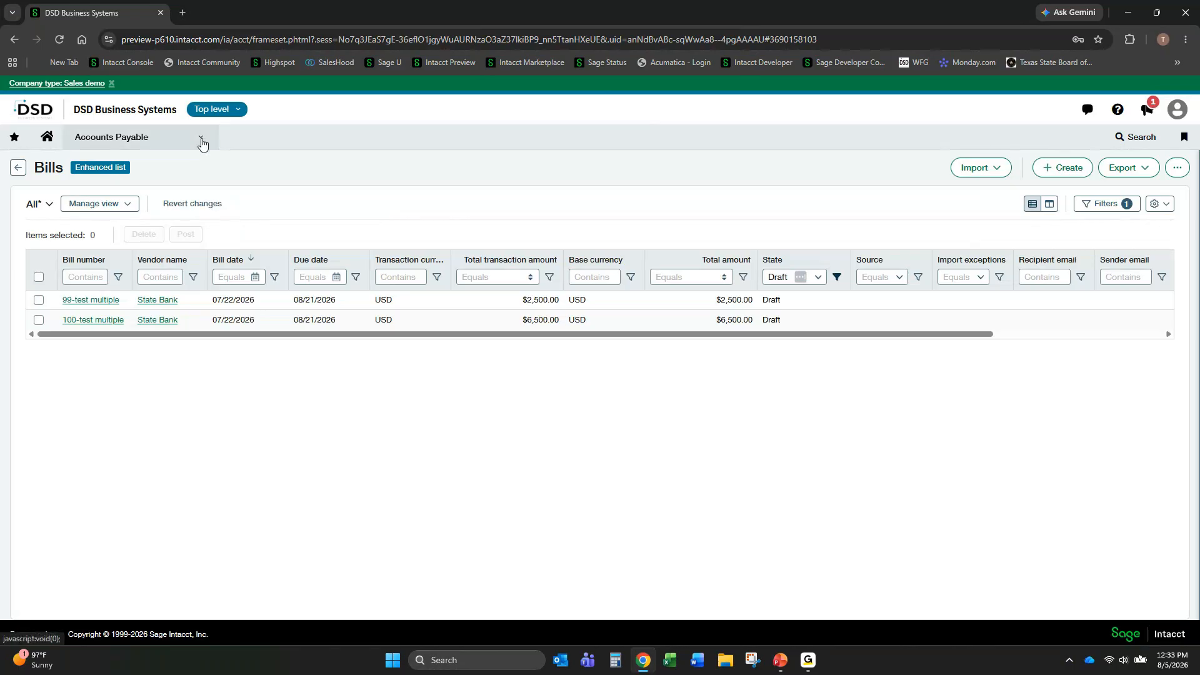
- Open the amortization templates in the Accounts Payable setup and start creating a new template
left_click(202, 143)
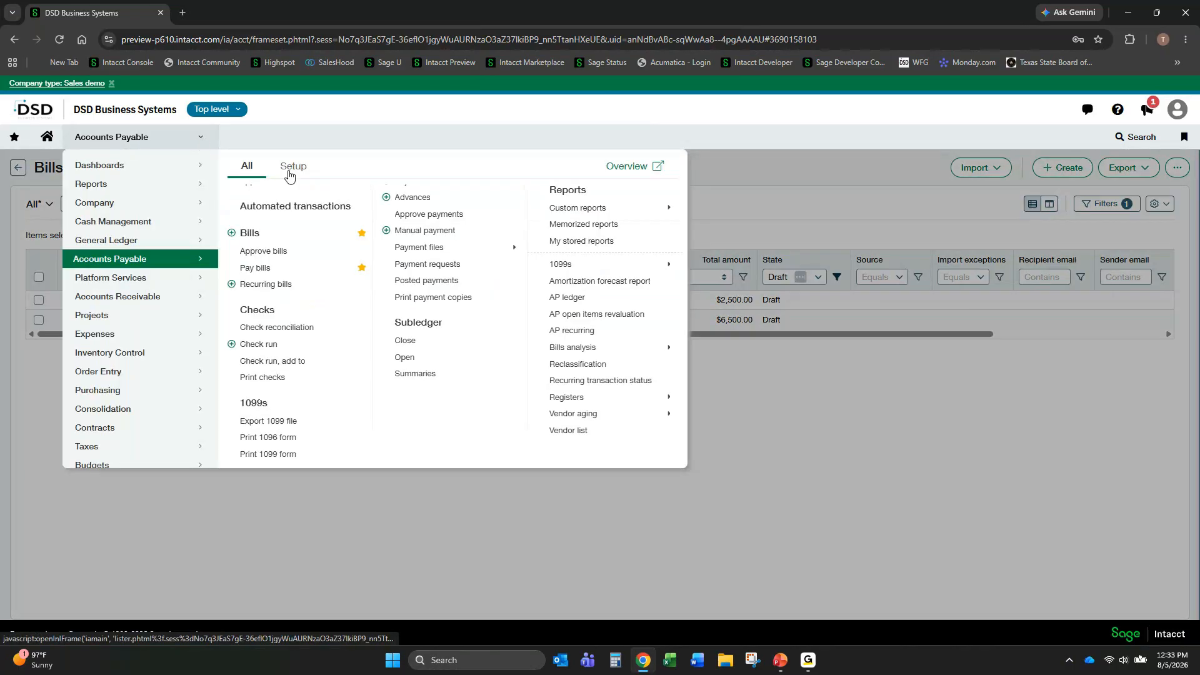
left_click(297, 170)
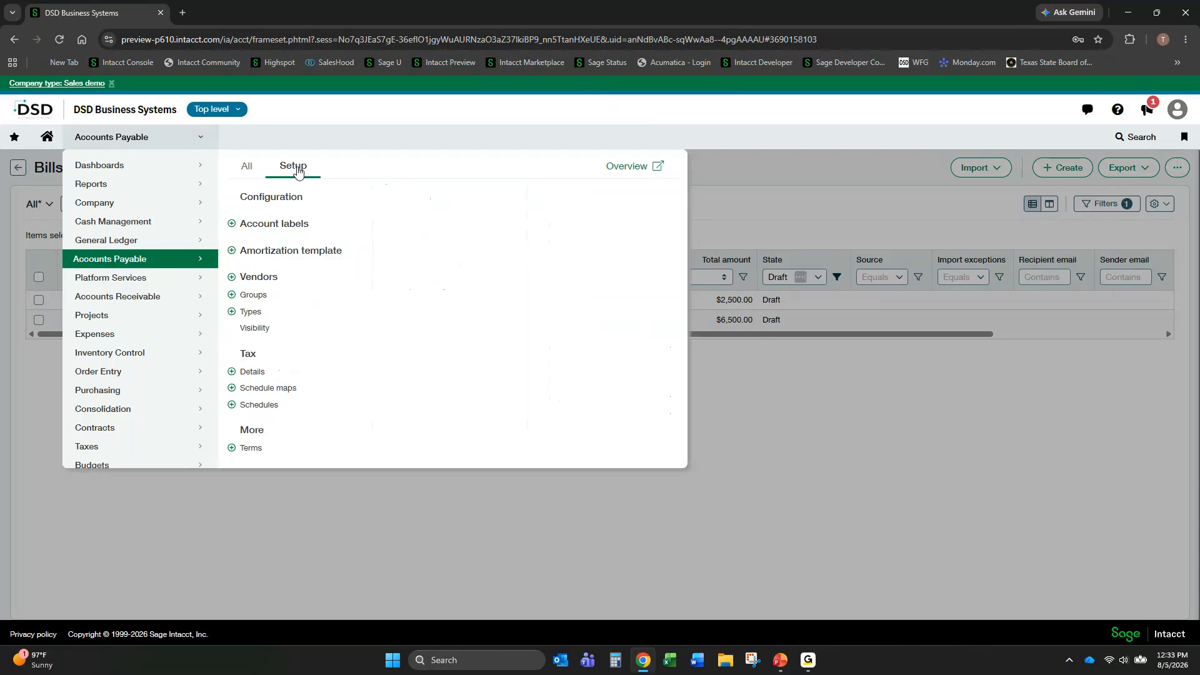
left_click(270, 251)
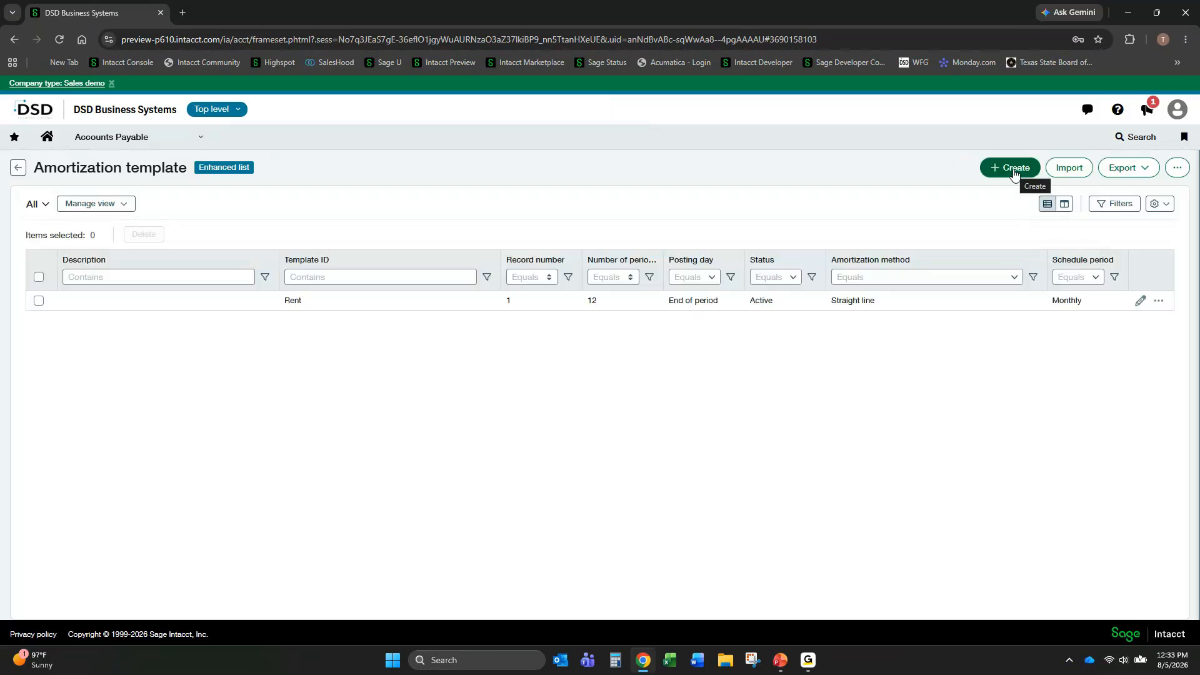
left_click(1013, 170)
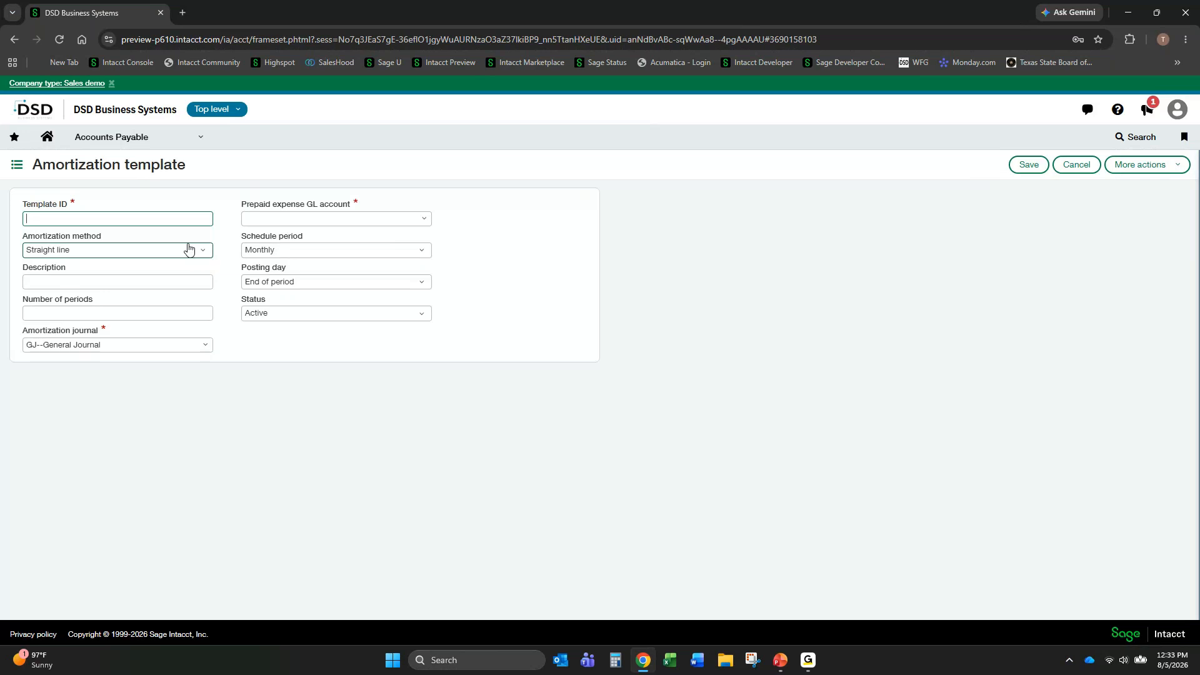
- Set the amortization template's ID to Insurance, its method to Straight line, and its number of periods to 12
type("Insurance")
key("Tab")
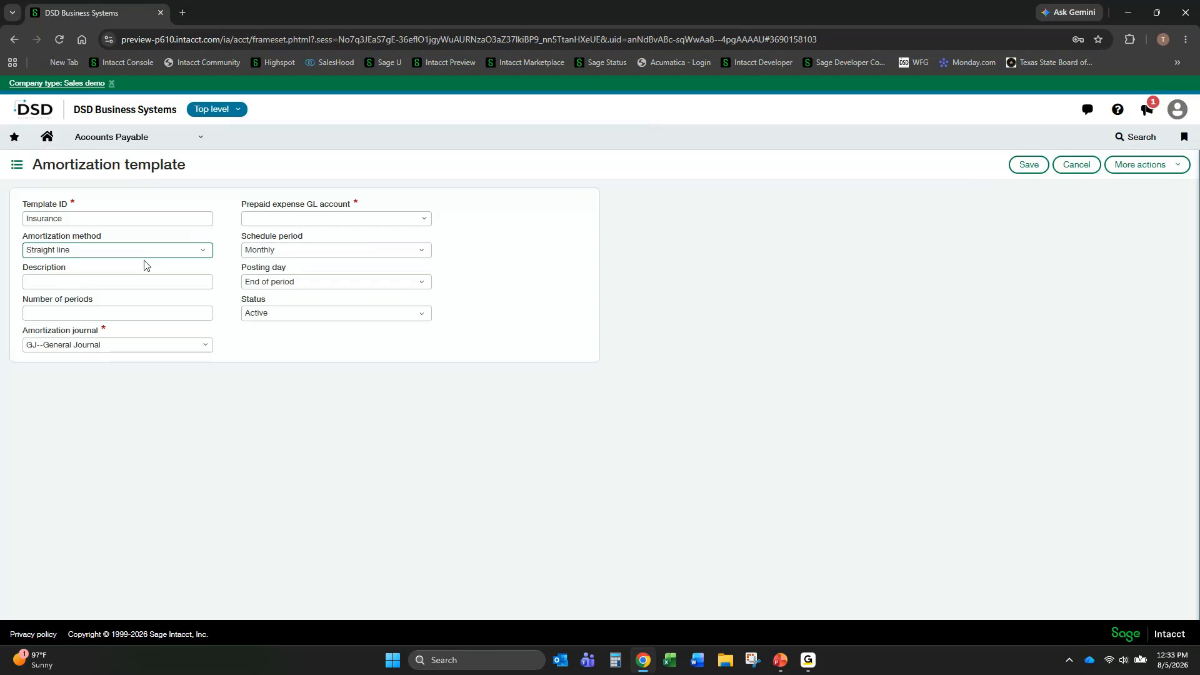
left_click(204, 250)
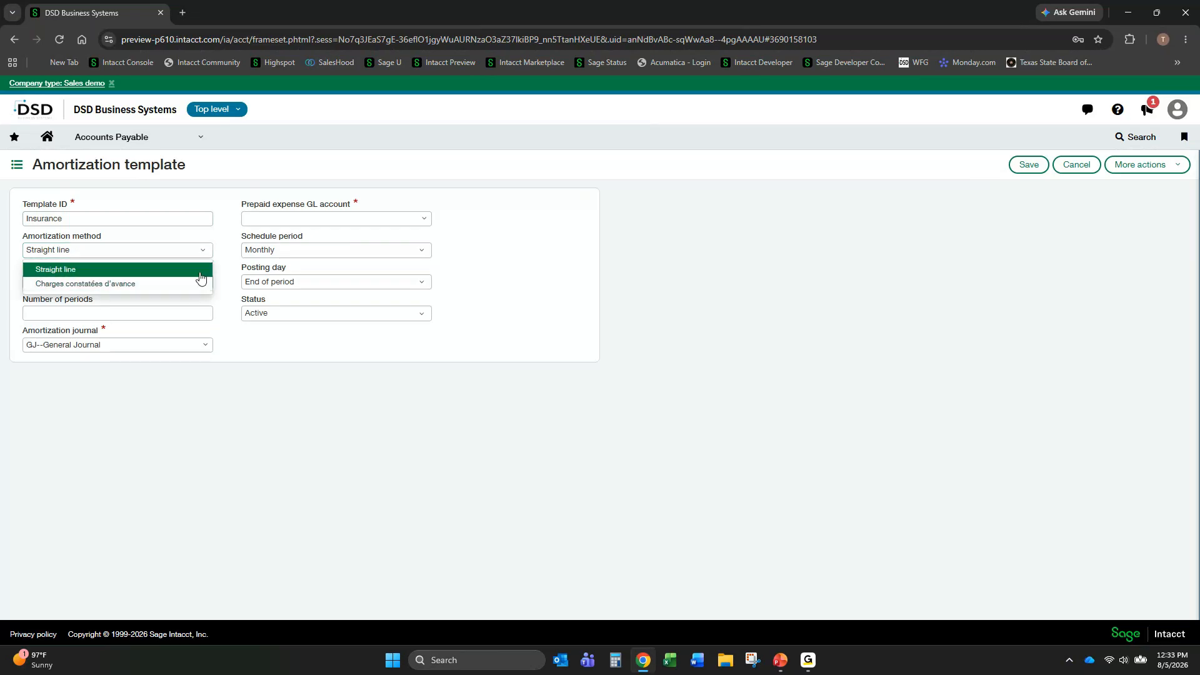
left_click(143, 275)
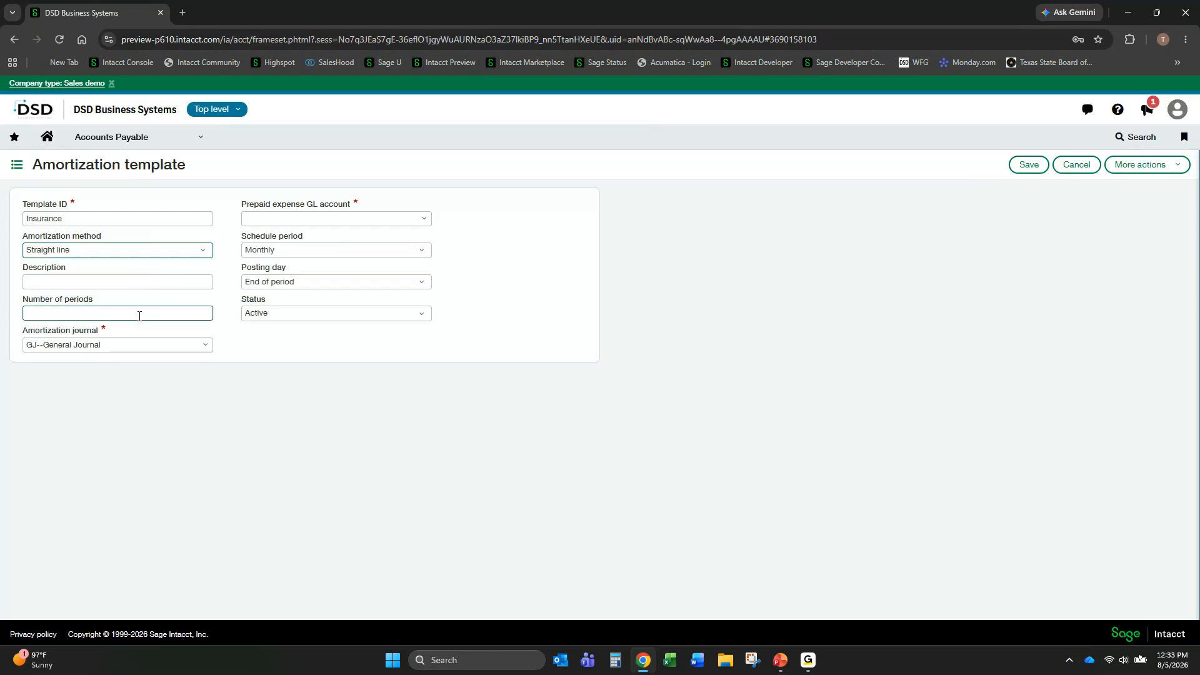
left_click(99, 314)
type("12")
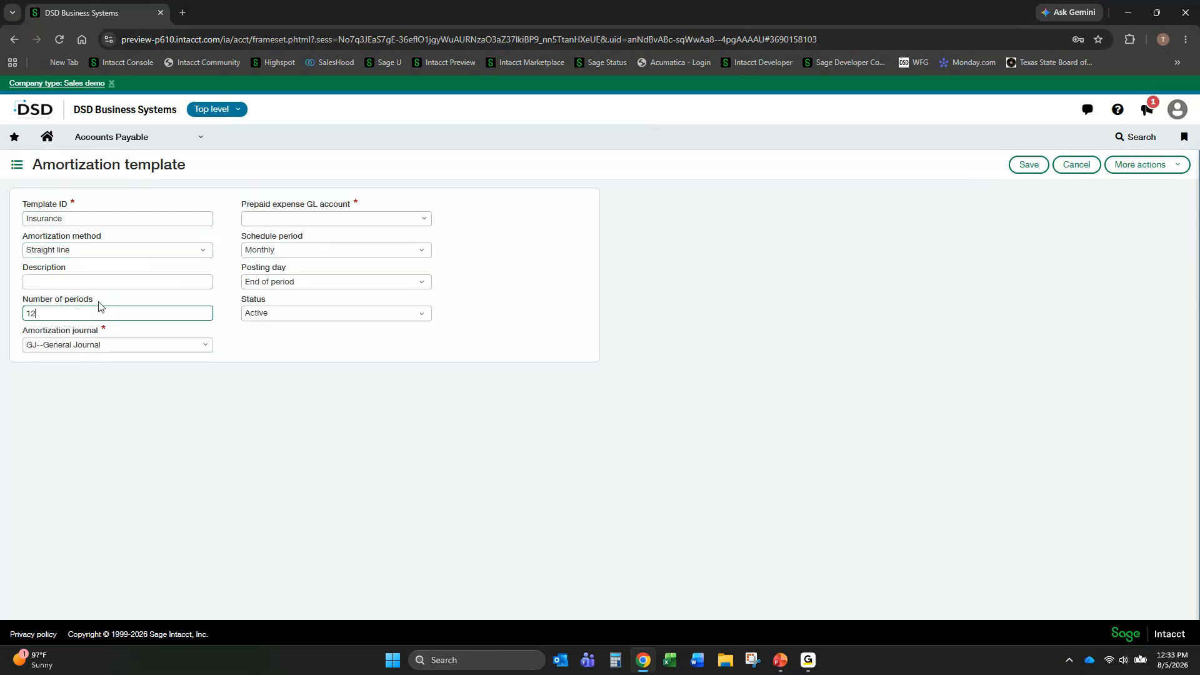
- Set the template's amortization journal to GJ--General Journal and its prepaid expense GL account to 60330--Insurance
key("Tab")
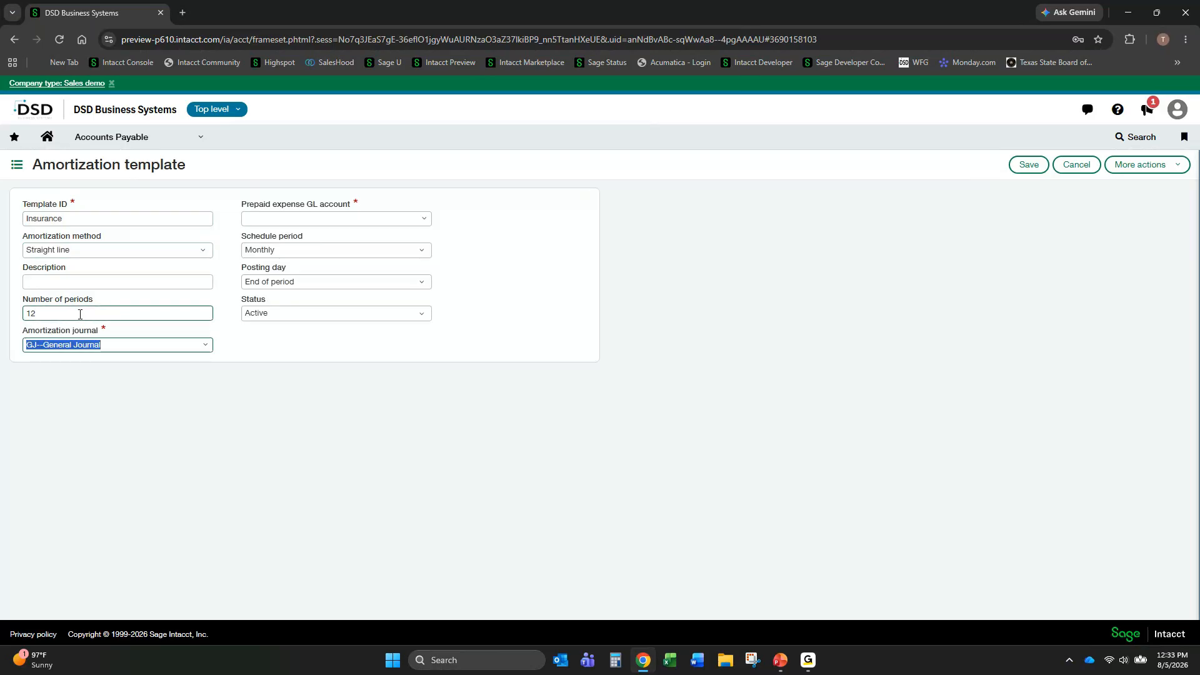
left_click(204, 353)
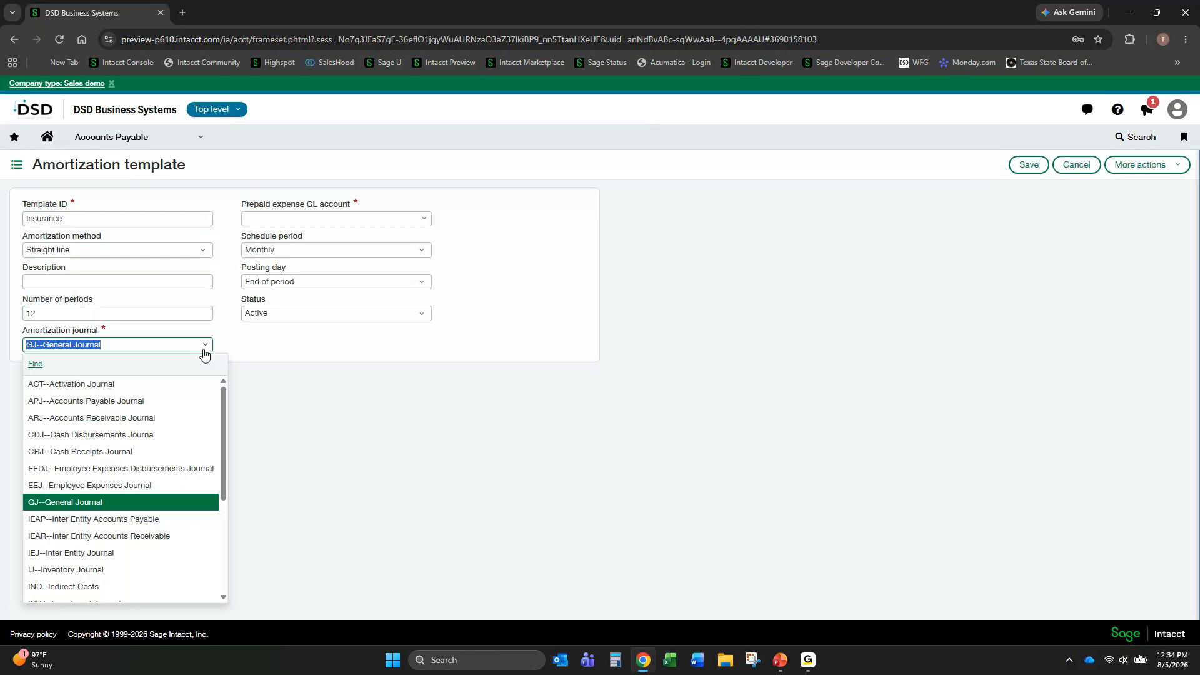
left_click(170, 499)
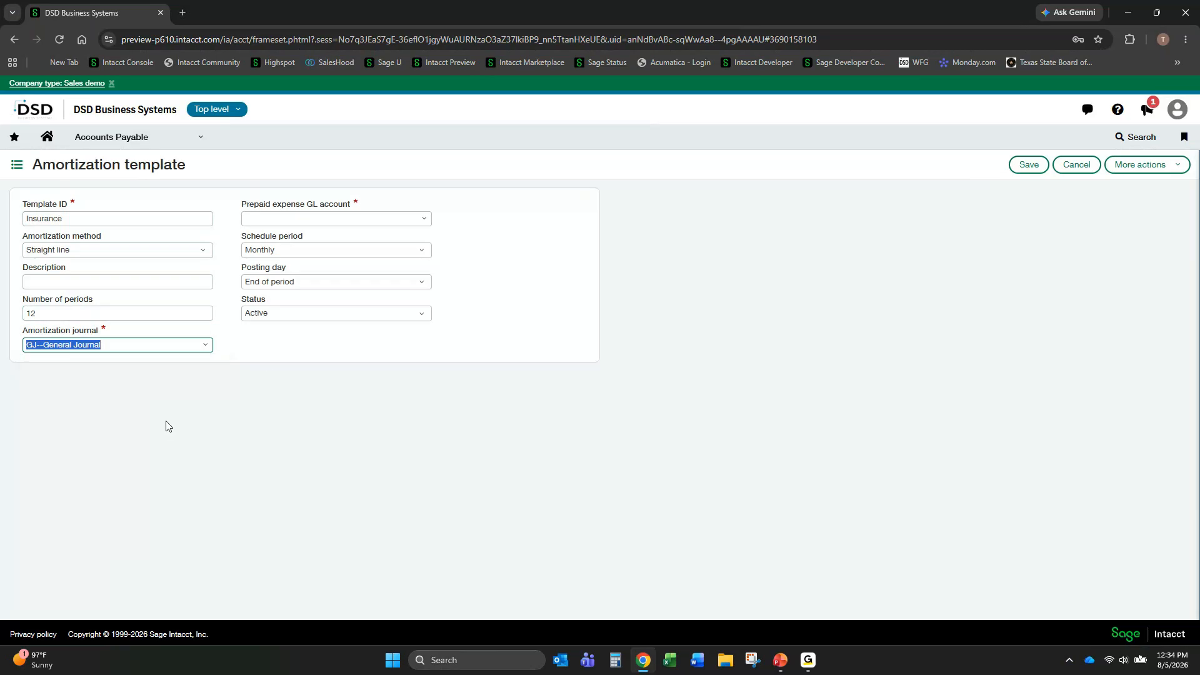
left_click(325, 221)
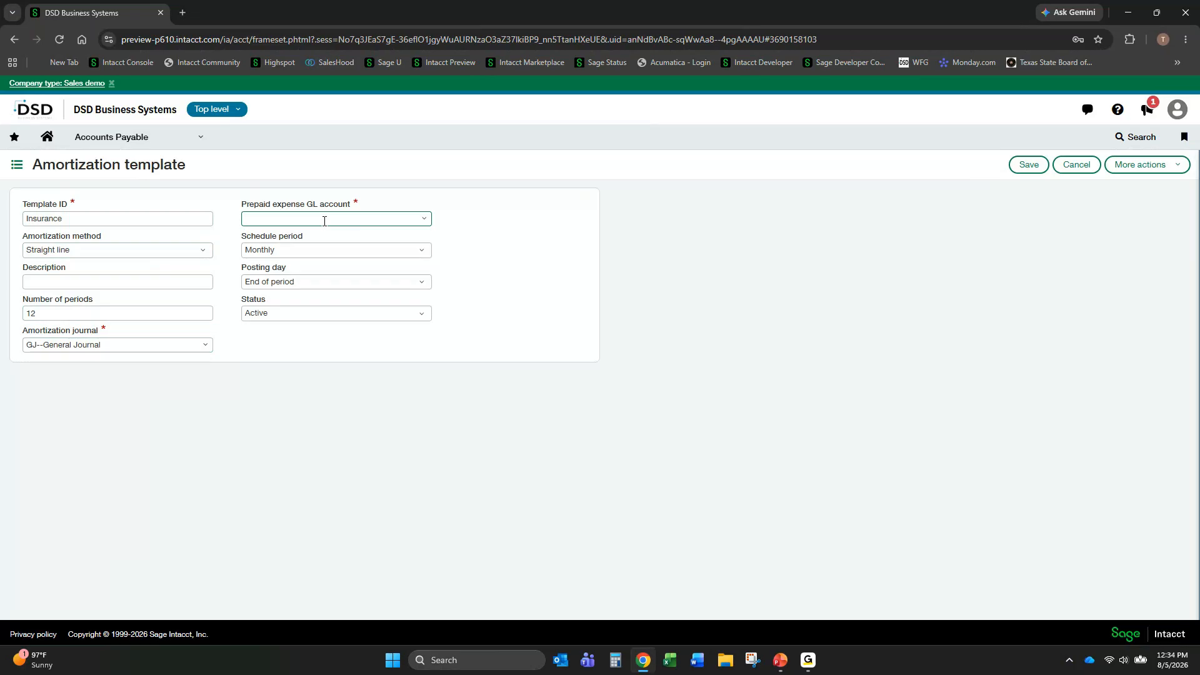
type("ins")
key("Down")
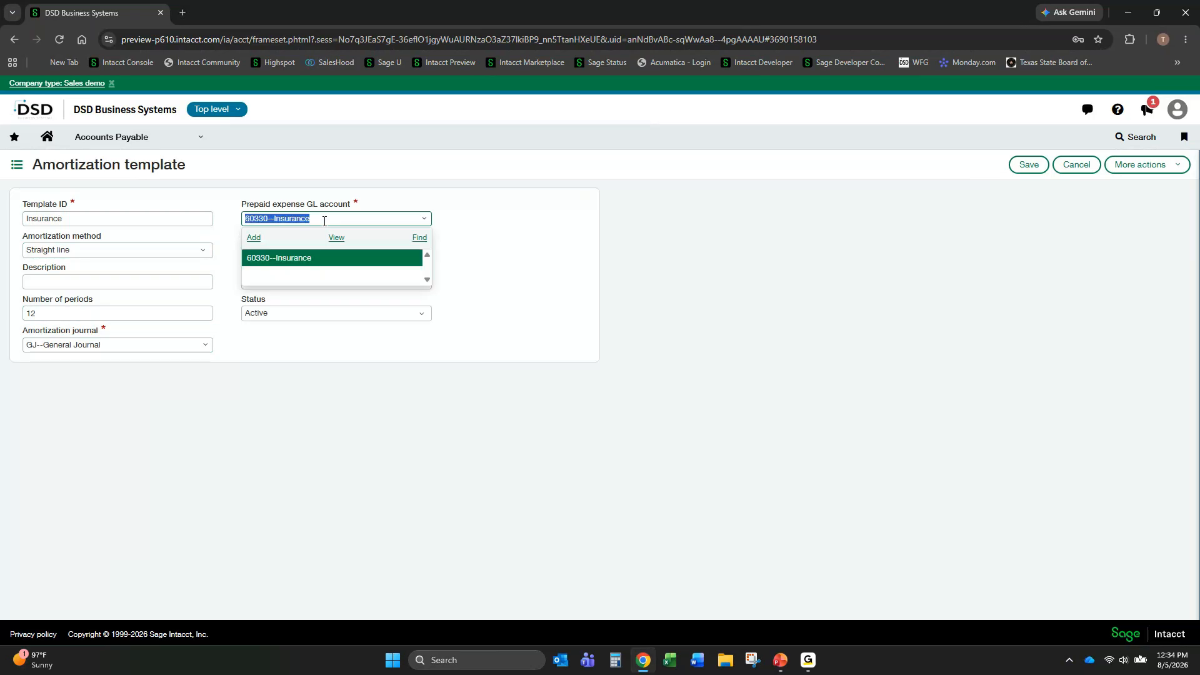
key("Return")
- Set the template's schedule period to Monthly and posting day to End of period, and save it
left_click(422, 252)
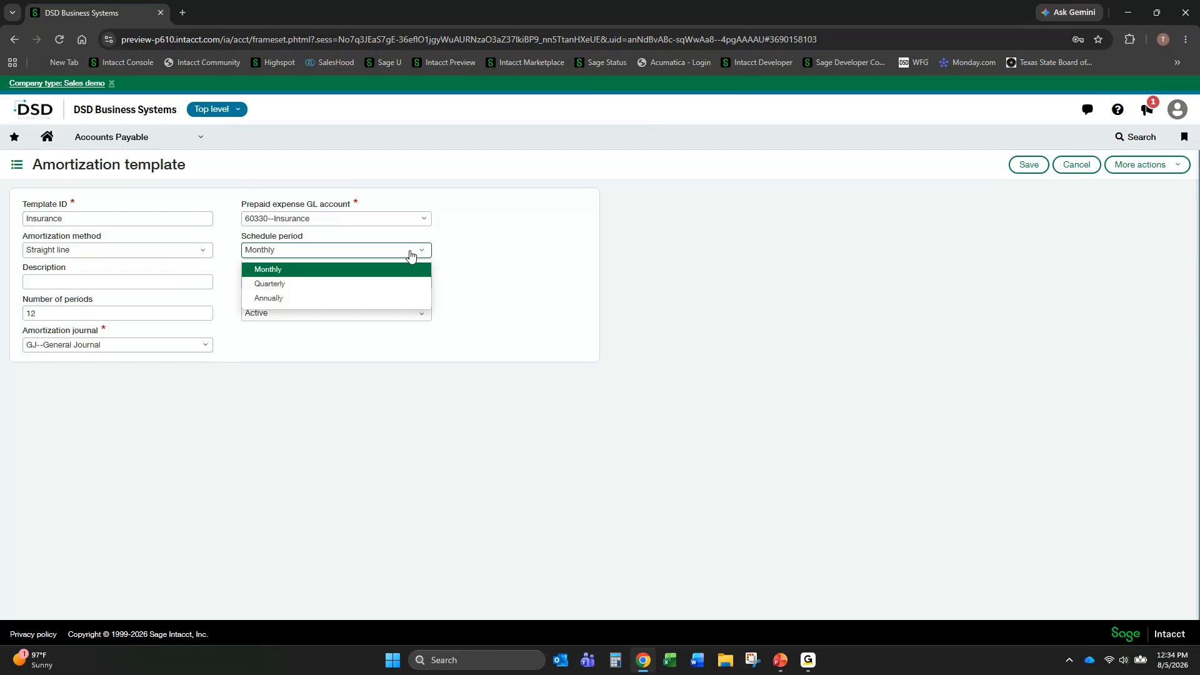
left_click(405, 270)
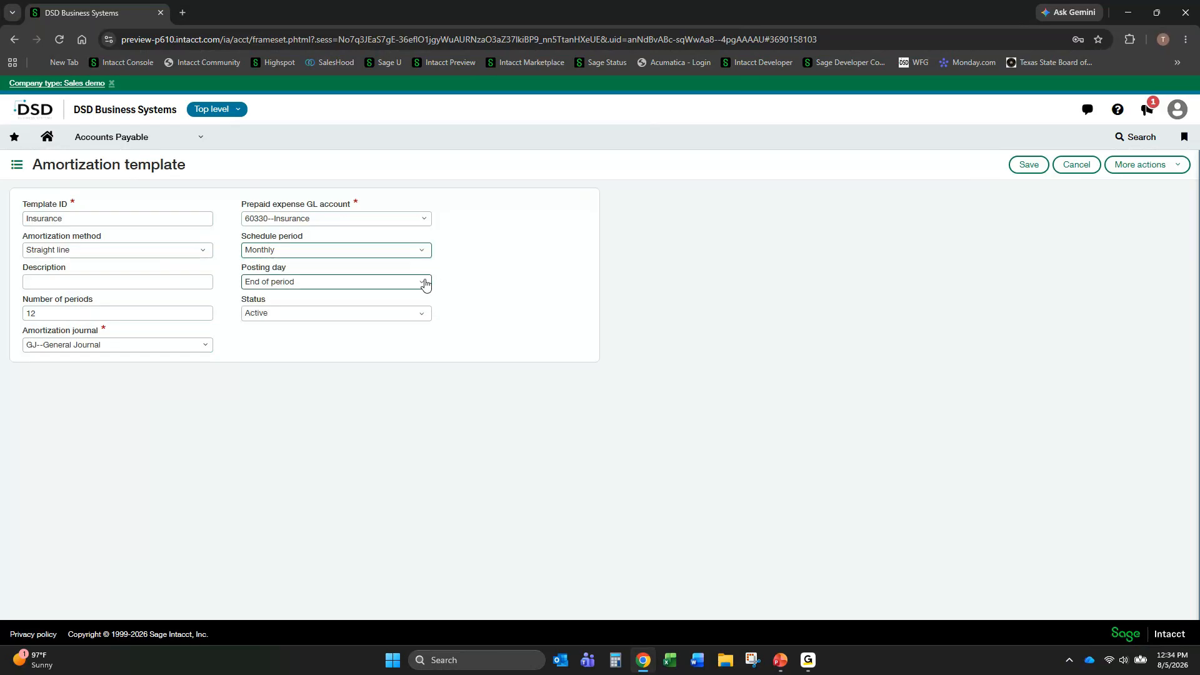
left_click(422, 281)
left_click_drag(426, 430, 441, 493)
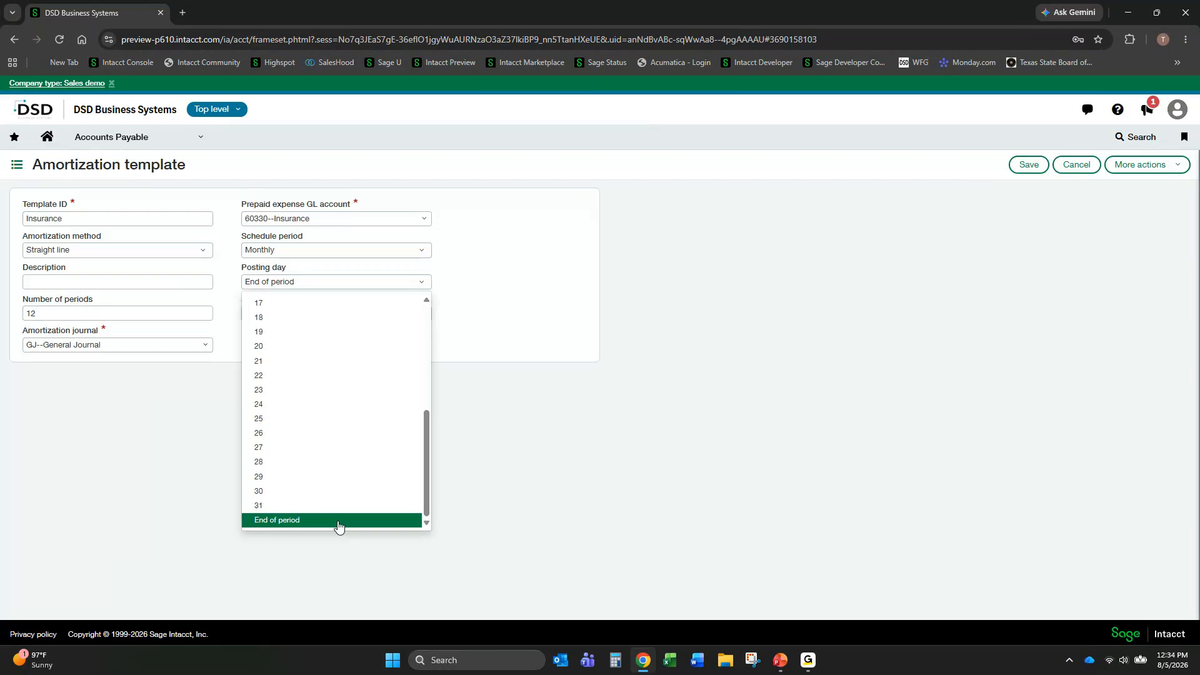
scroll(373, 486, "up", 5)
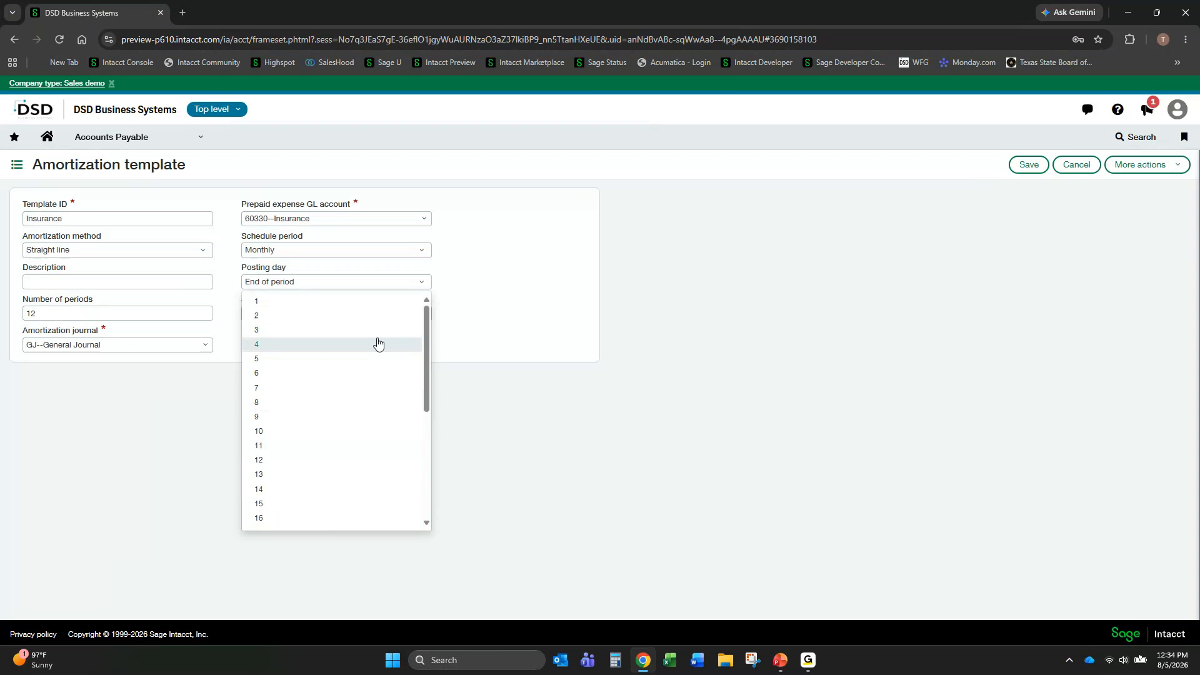
scroll(374, 322, "down", 5)
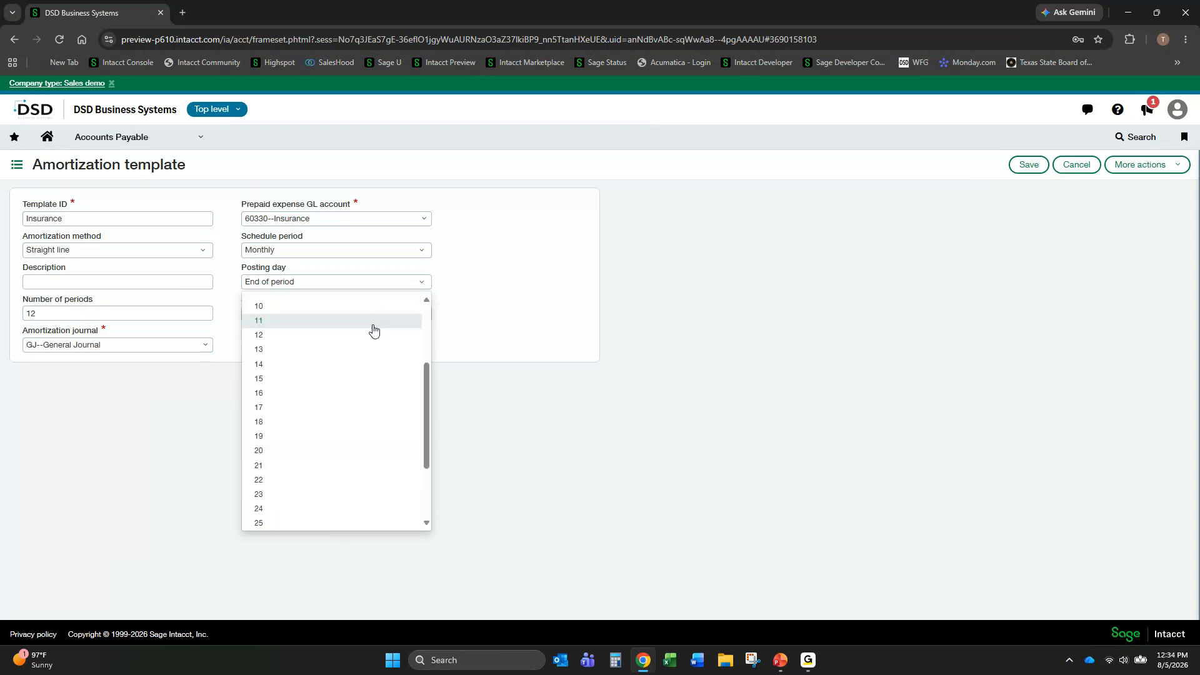
left_click(355, 530)
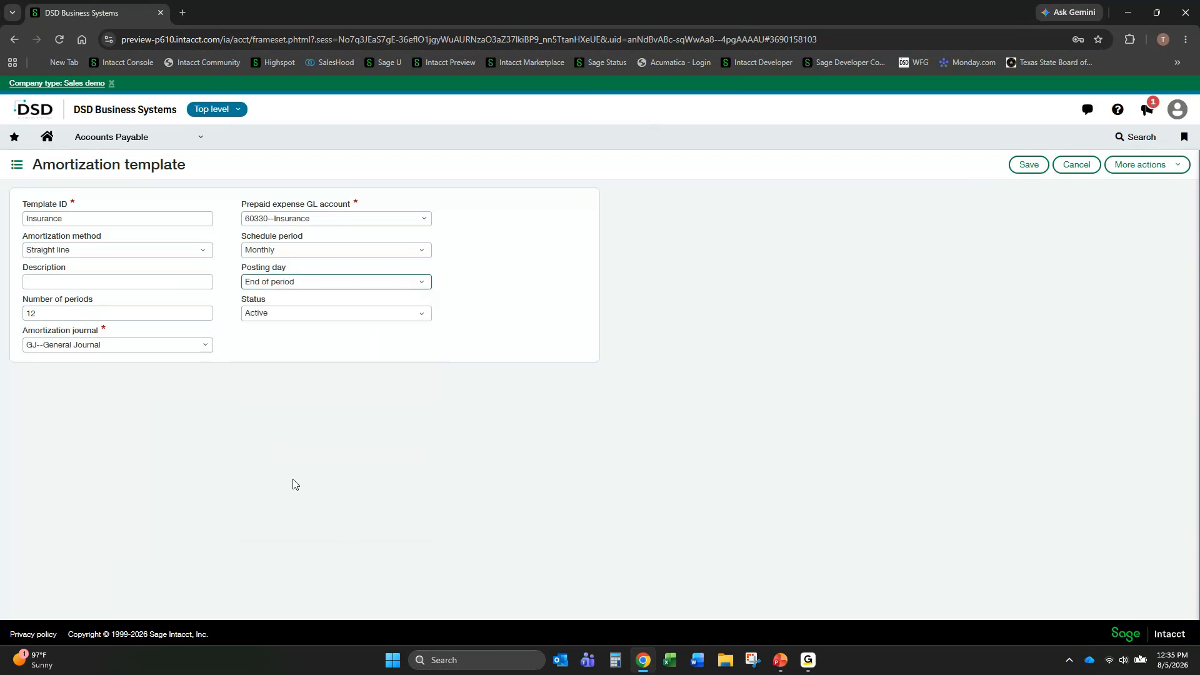
left_click(1030, 170)
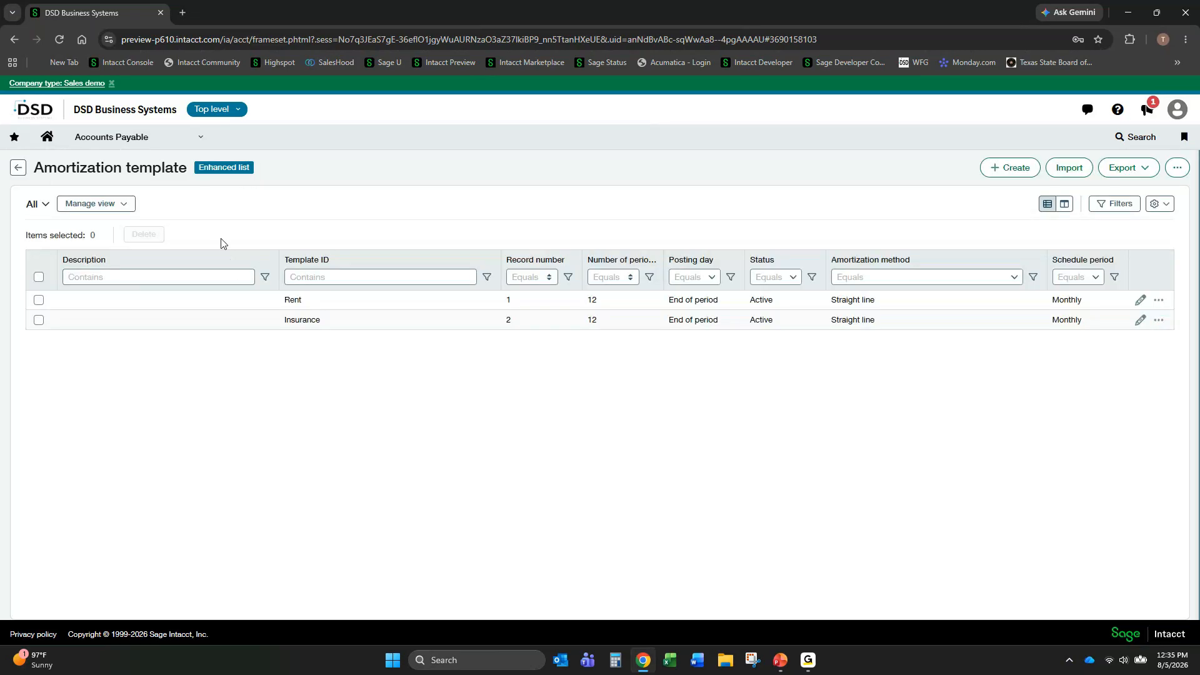
- Start a new Accounts Payable bill for vendor AB SQUARE with bill number fhuheuheoue
left_click(201, 145)
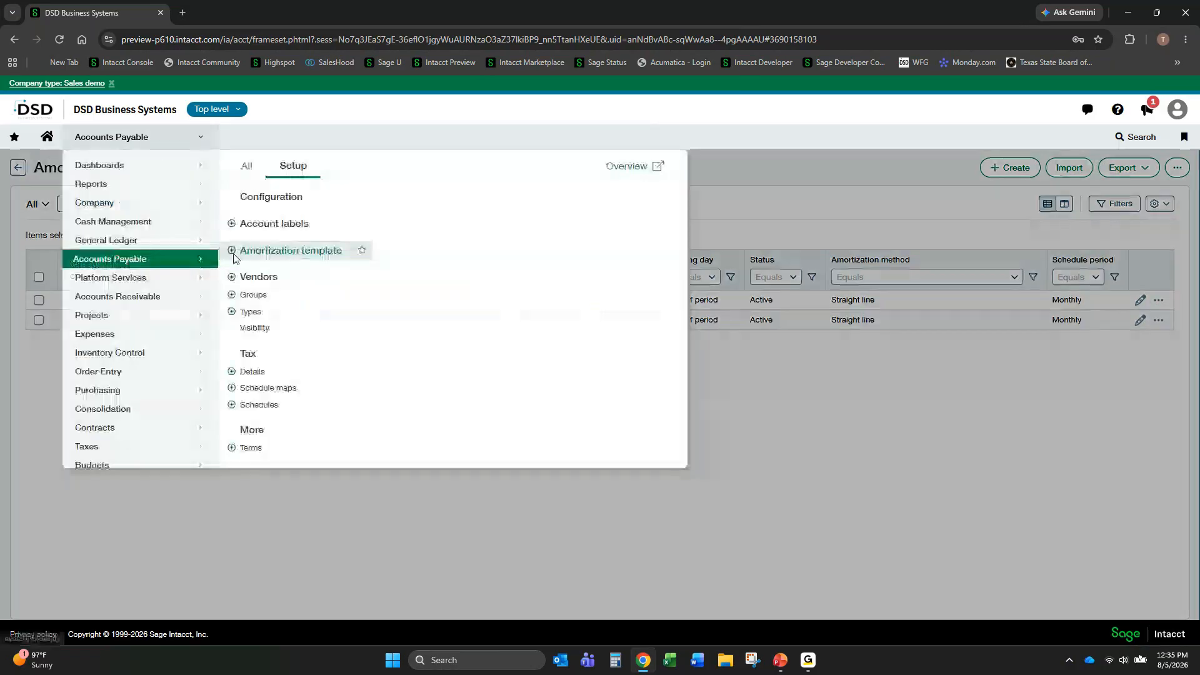
left_click(235, 253)
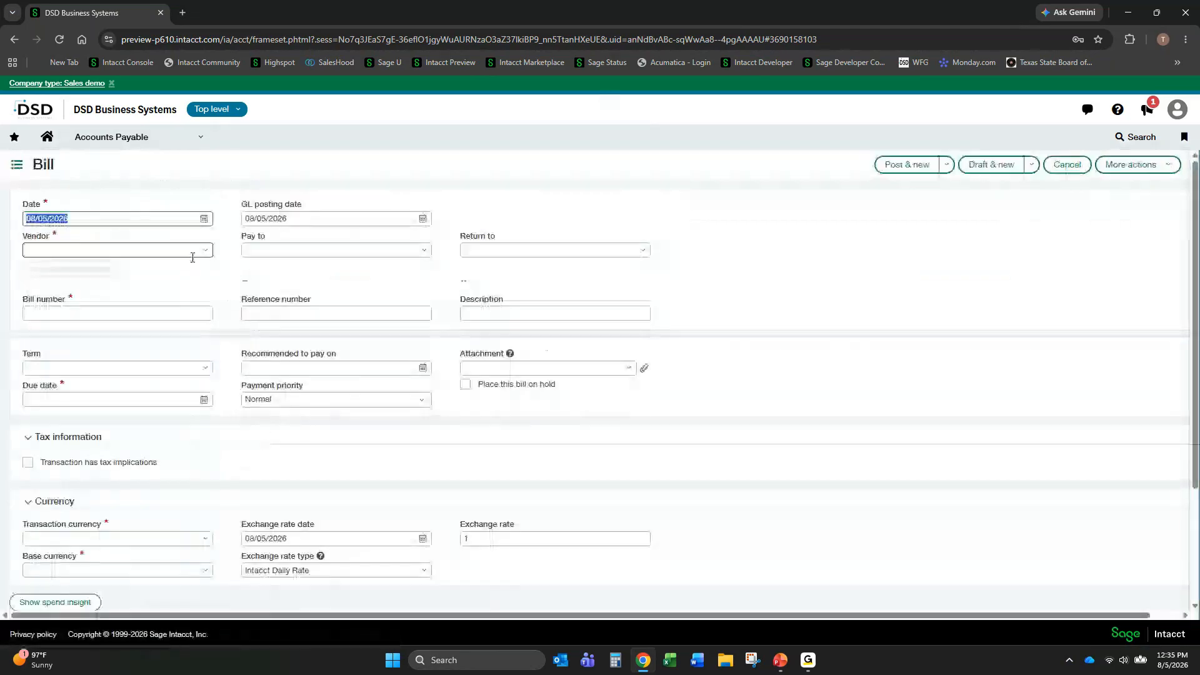
left_click(192, 256)
left_click(94, 291)
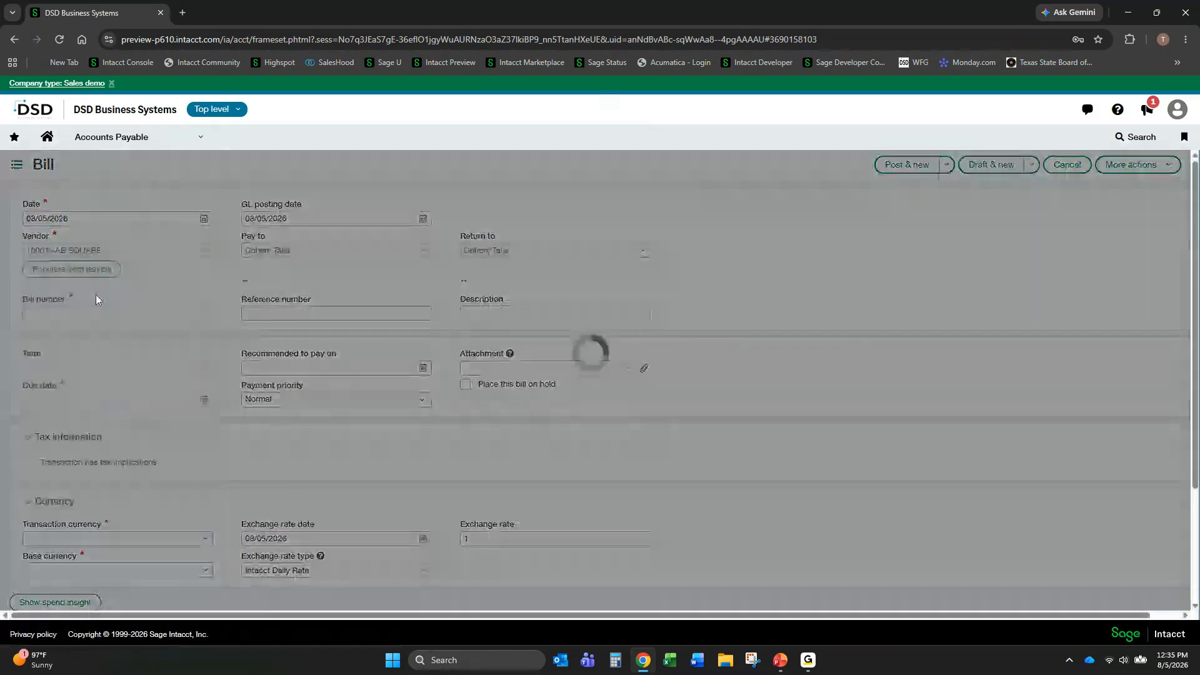
left_click(107, 320)
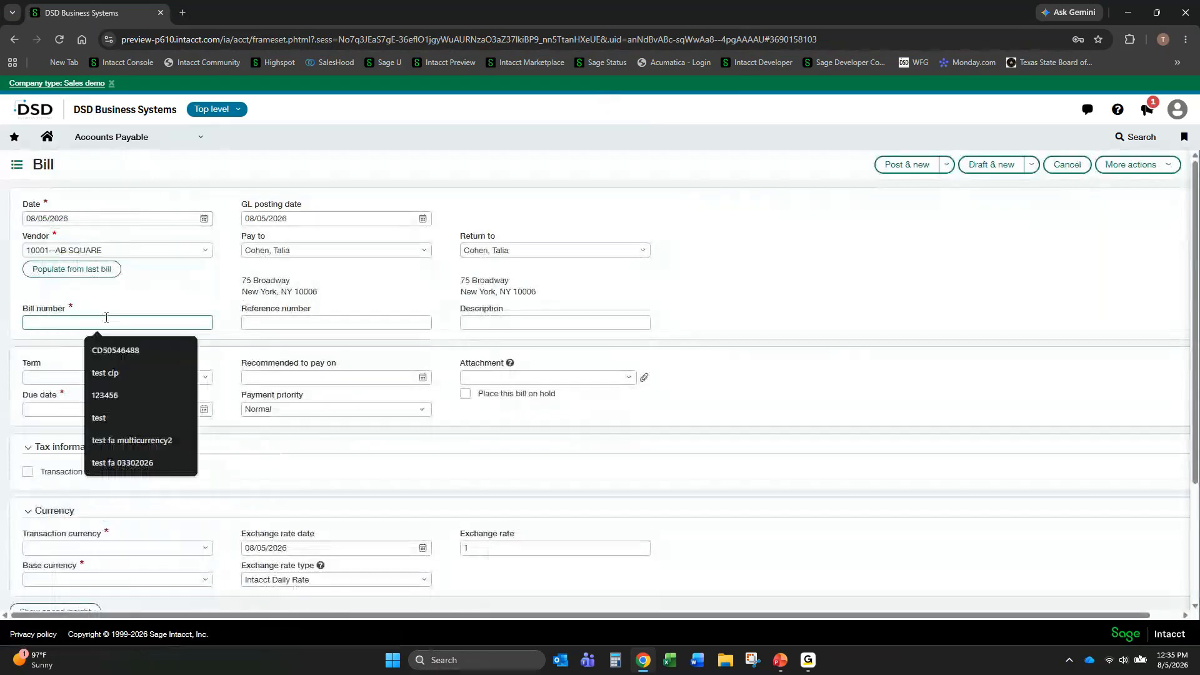
type("fhuheuheoue")
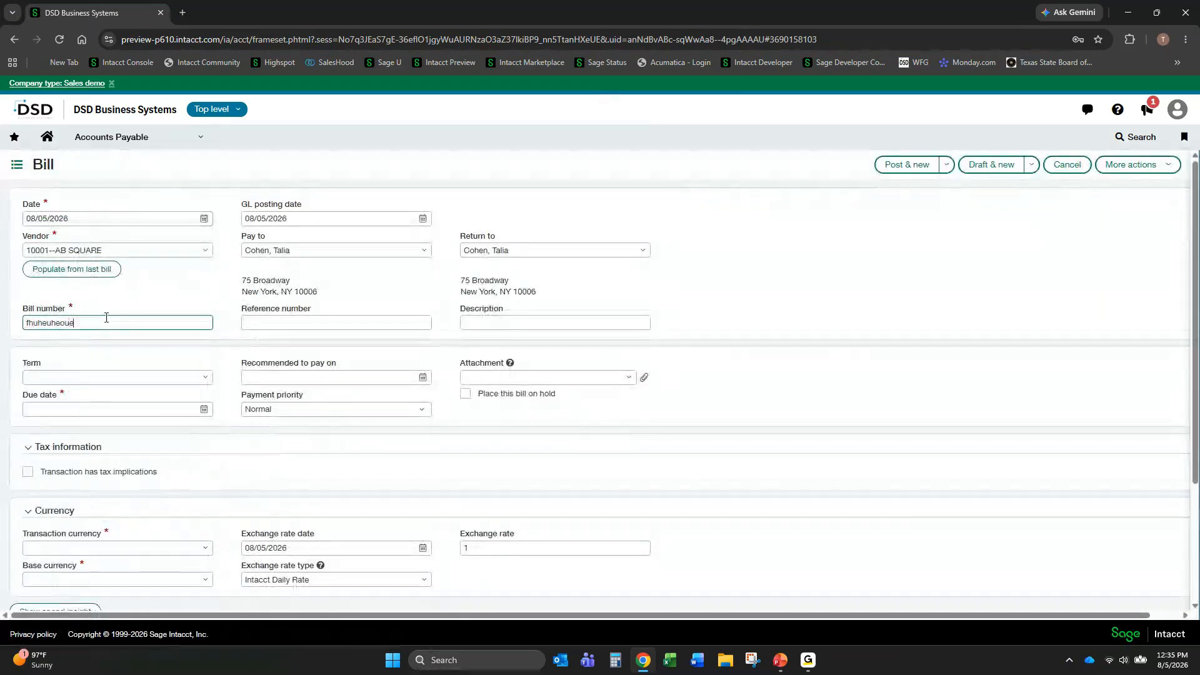
- Set the bill's term to Net 15 and both its transaction and base currencies to USD
left_click(210, 377)
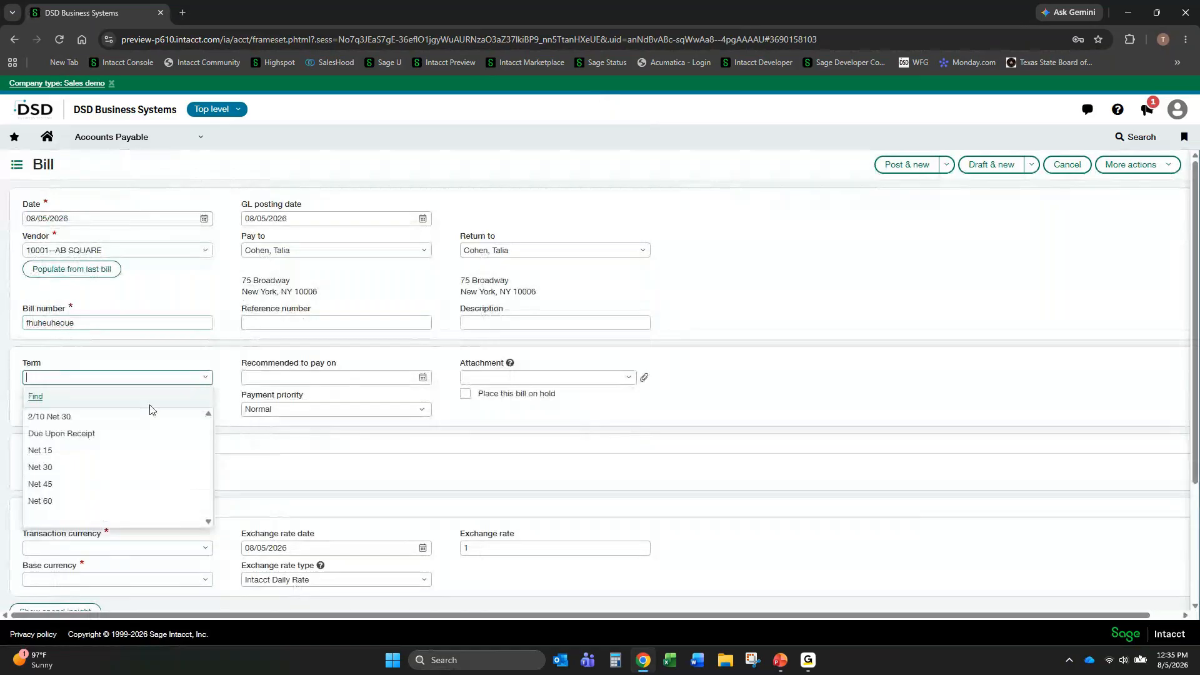
left_click(107, 451)
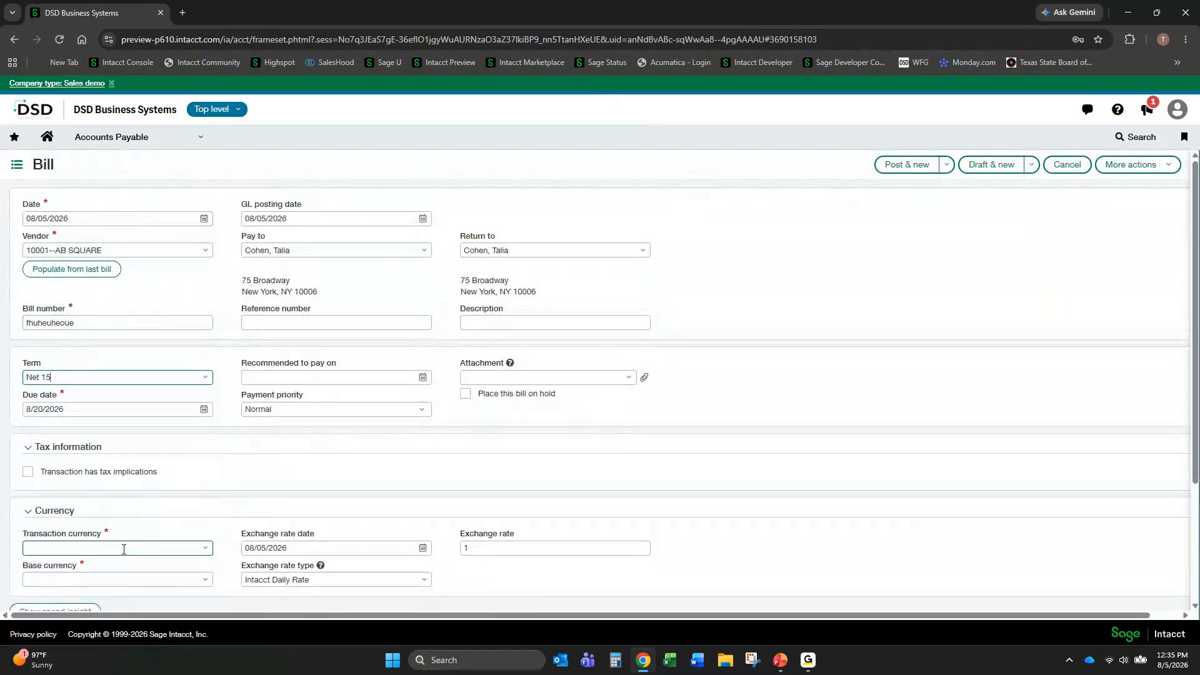
left_click(205, 547)
left_click(100, 496)
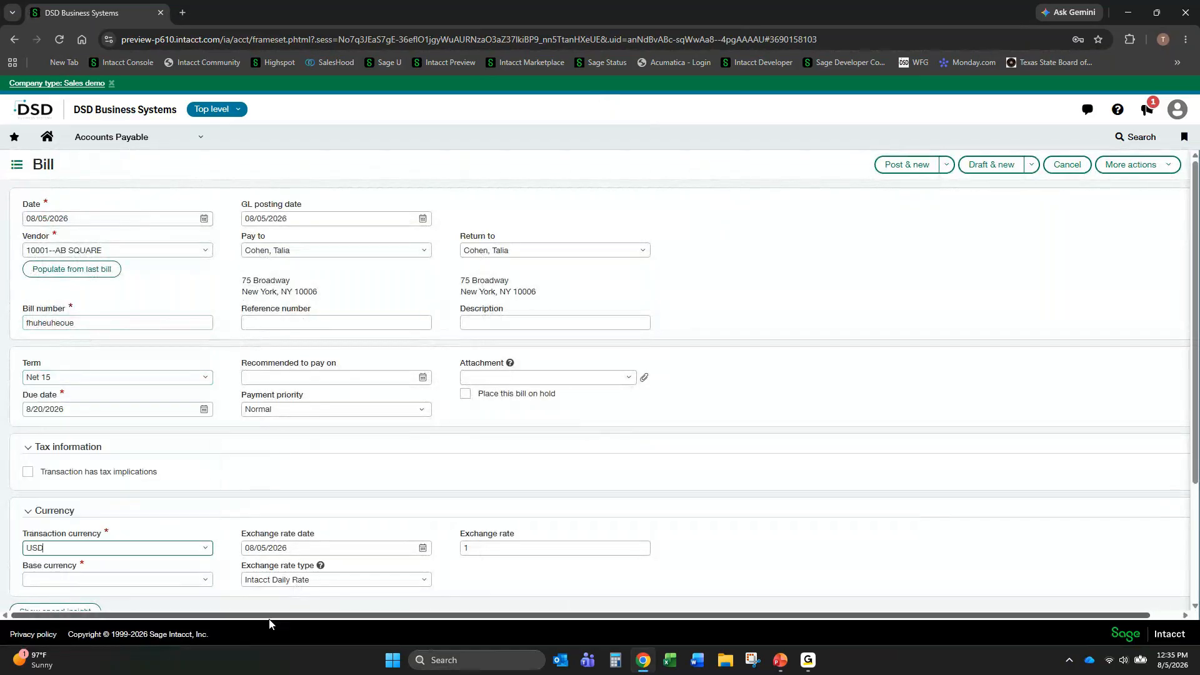
left_click(187, 578)
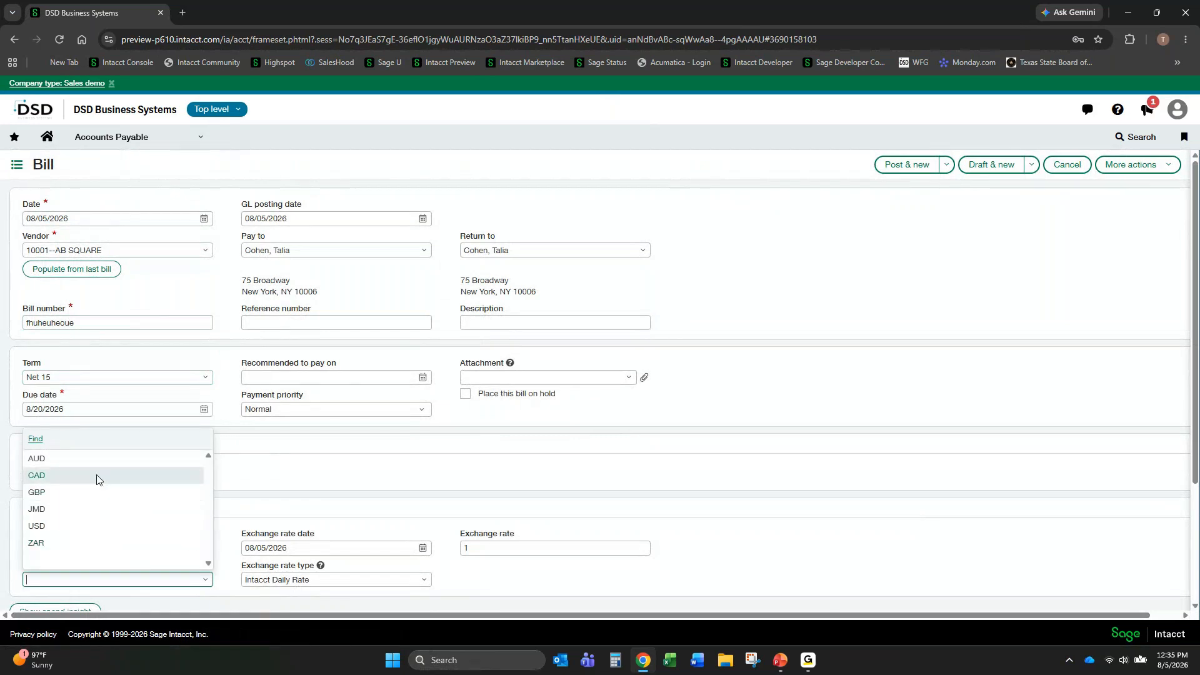
left_click(100, 525)
- Fill in the first bill entry with account 14100--Prepaid Insurance and a transaction amount of 12,000
scroll(592, 455, "down", 3)
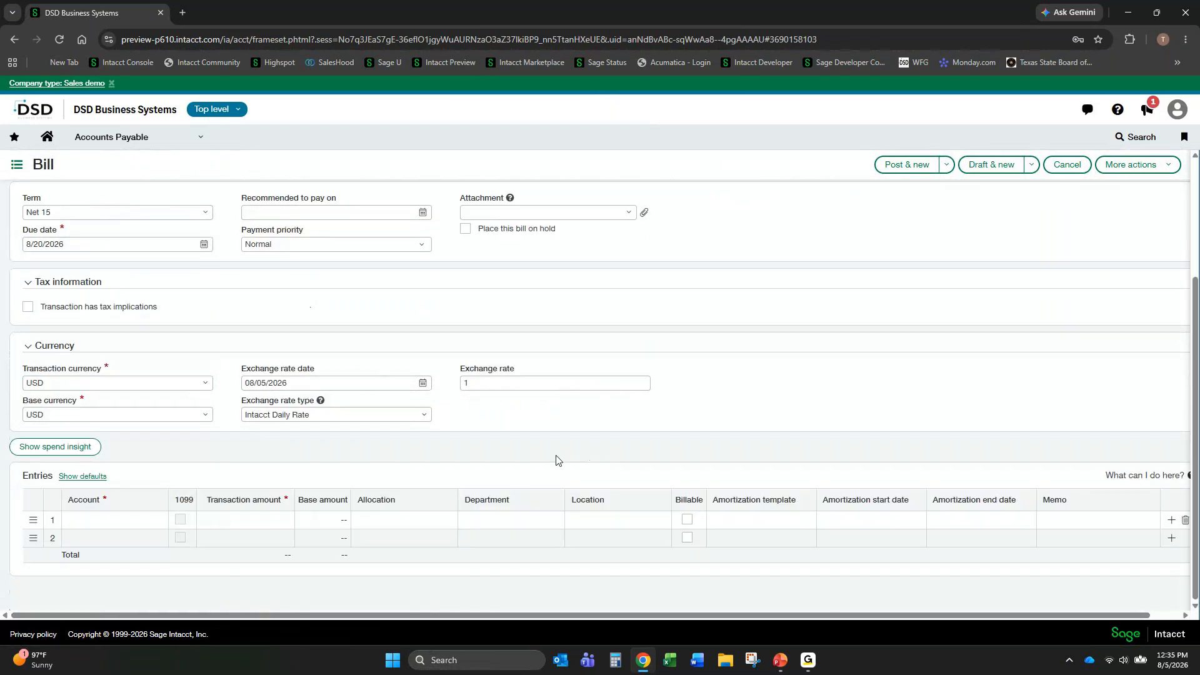
left_click(112, 520)
type("pre")
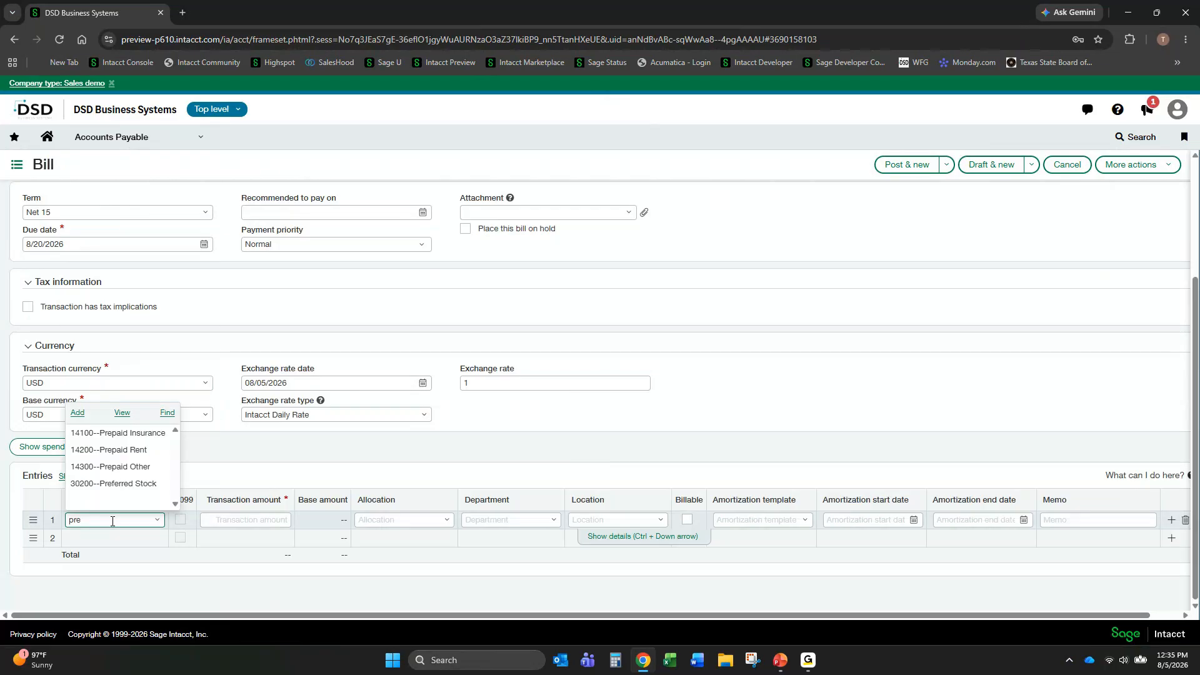
key("Down")
key("Tab")
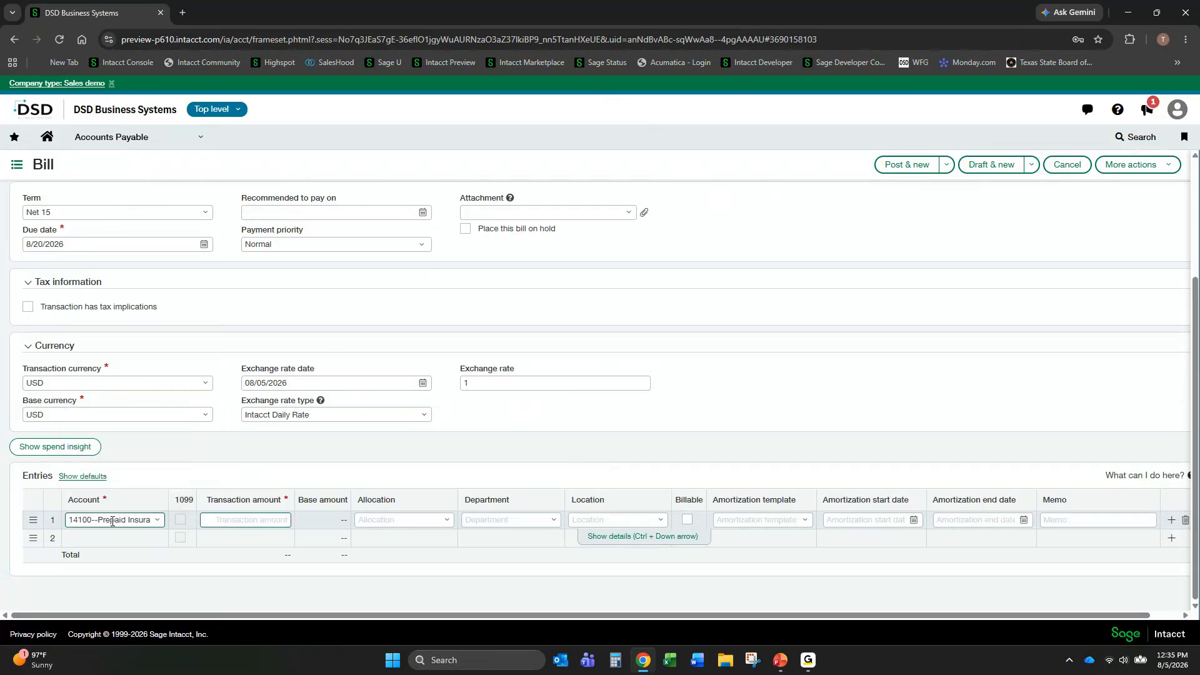
type("12000")
key("Tab")
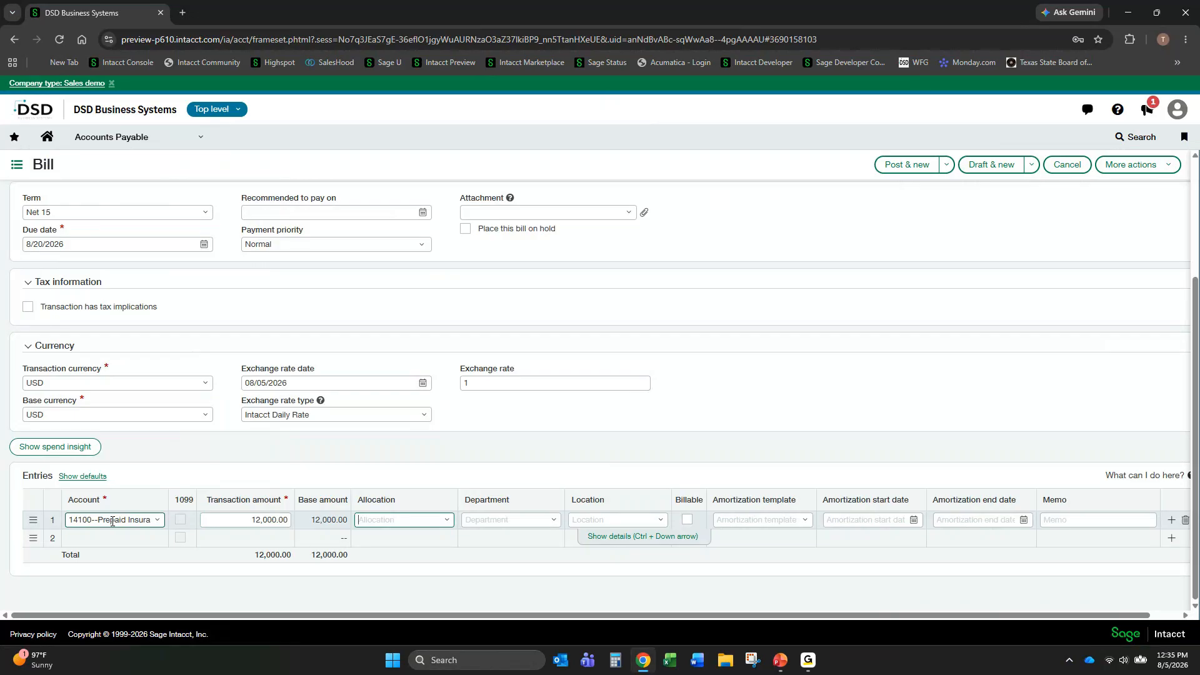
- Assign the first bill entry to department 100--Sales and location 100--USA 1
key("Tab")
type("10")
key("Tab")
type("100")
key("Tab")
key("Tab")
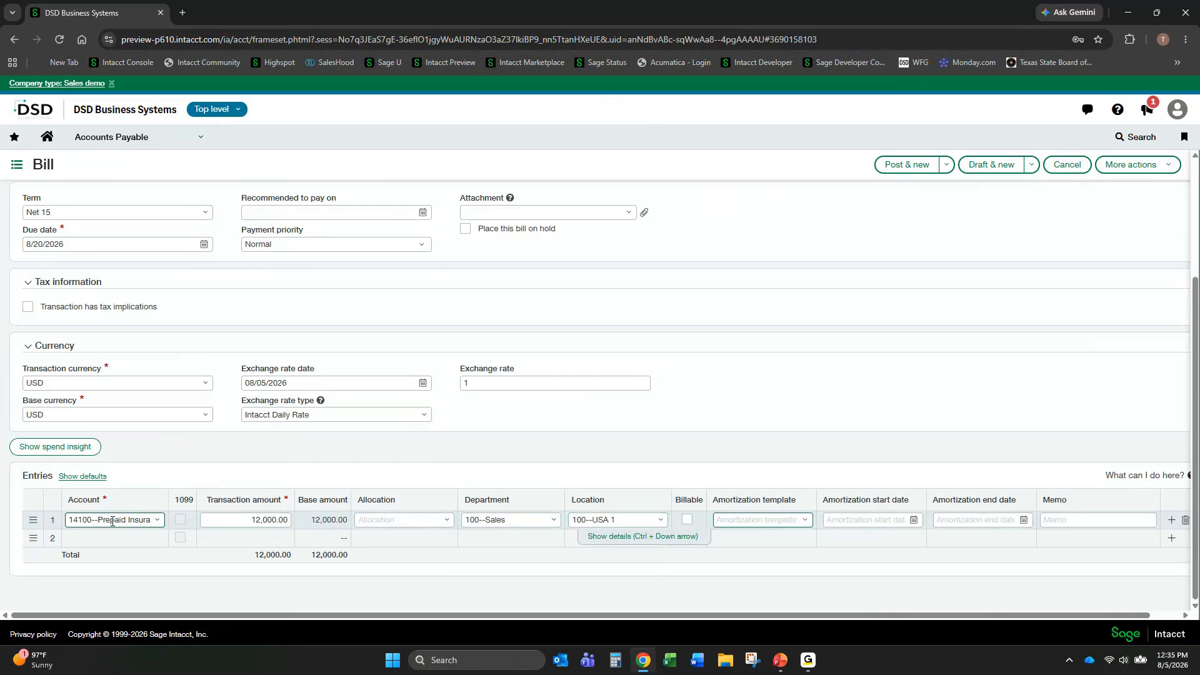
- Apply the Insurance amortization template to the first entry, with start date 01/01/2026 and end date 12/31/2026
left_click(806, 519)
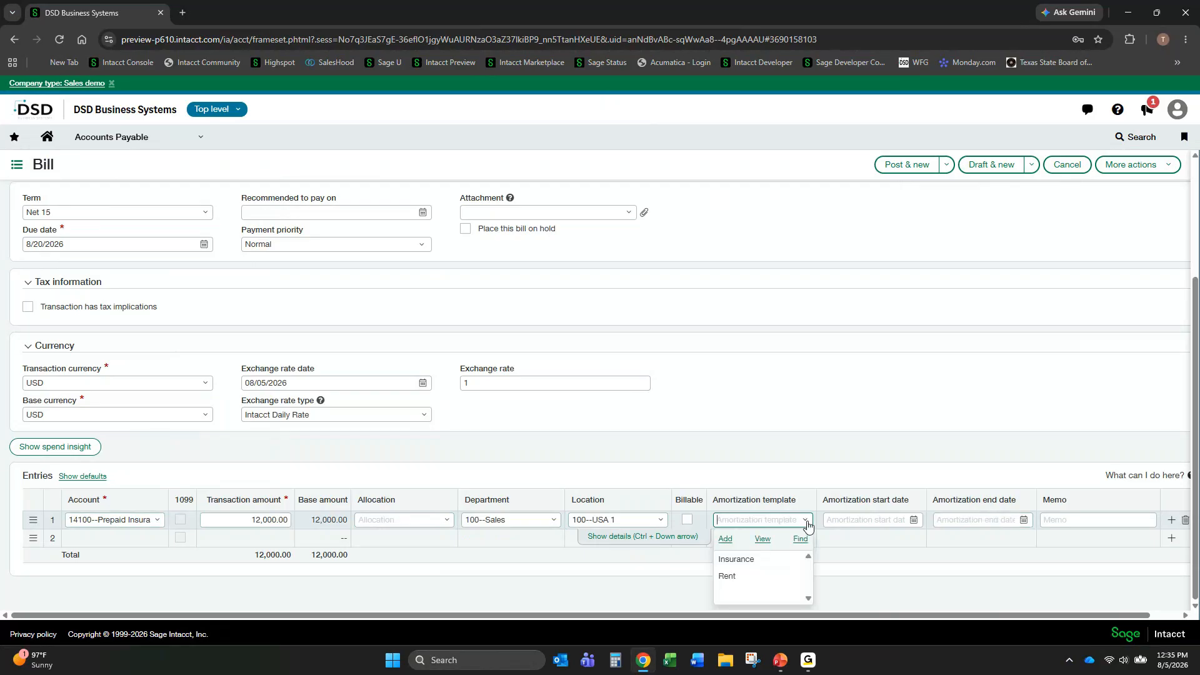
left_click(749, 566)
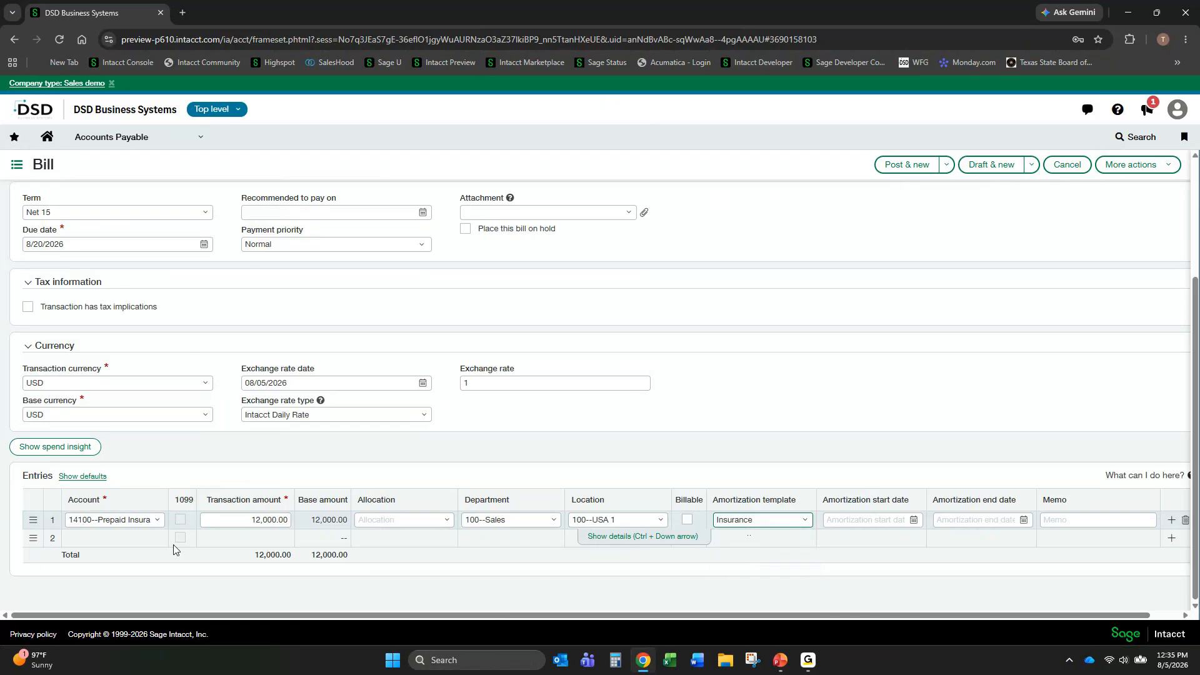
left_click(889, 517)
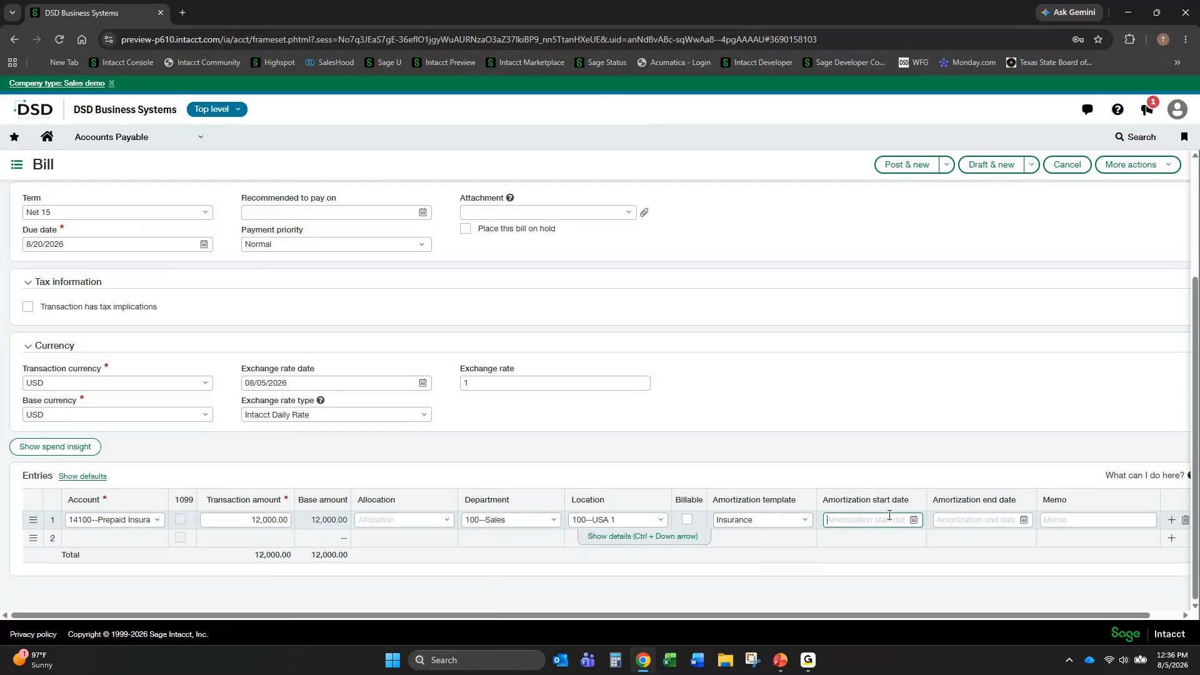
type("01")
type("012026")
key("Tab")
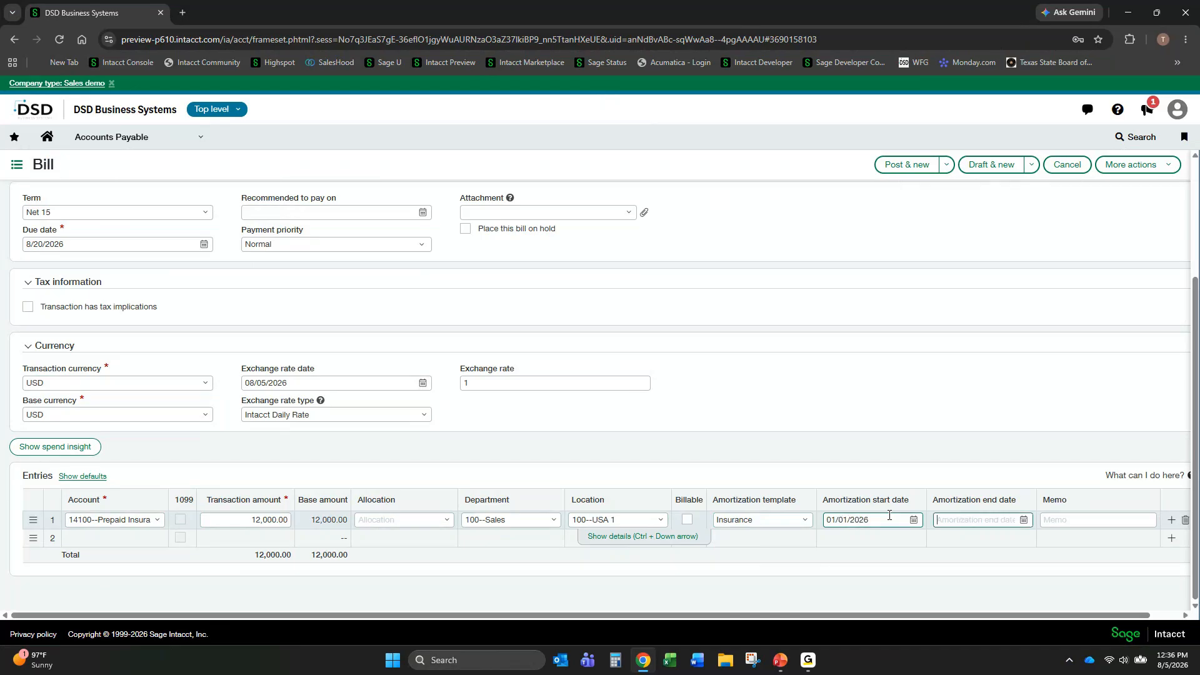
type("12312026")
key("Tab")
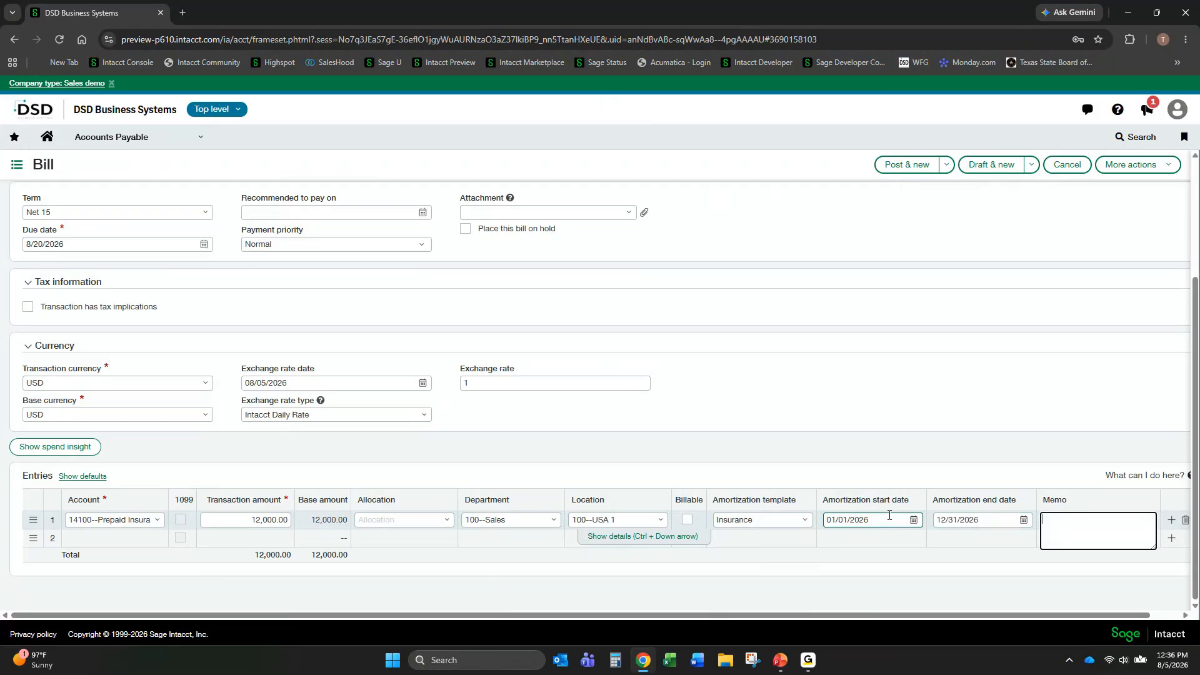
- Post the bill and clear the Draft state filter from the Bills list
left_click(946, 164)
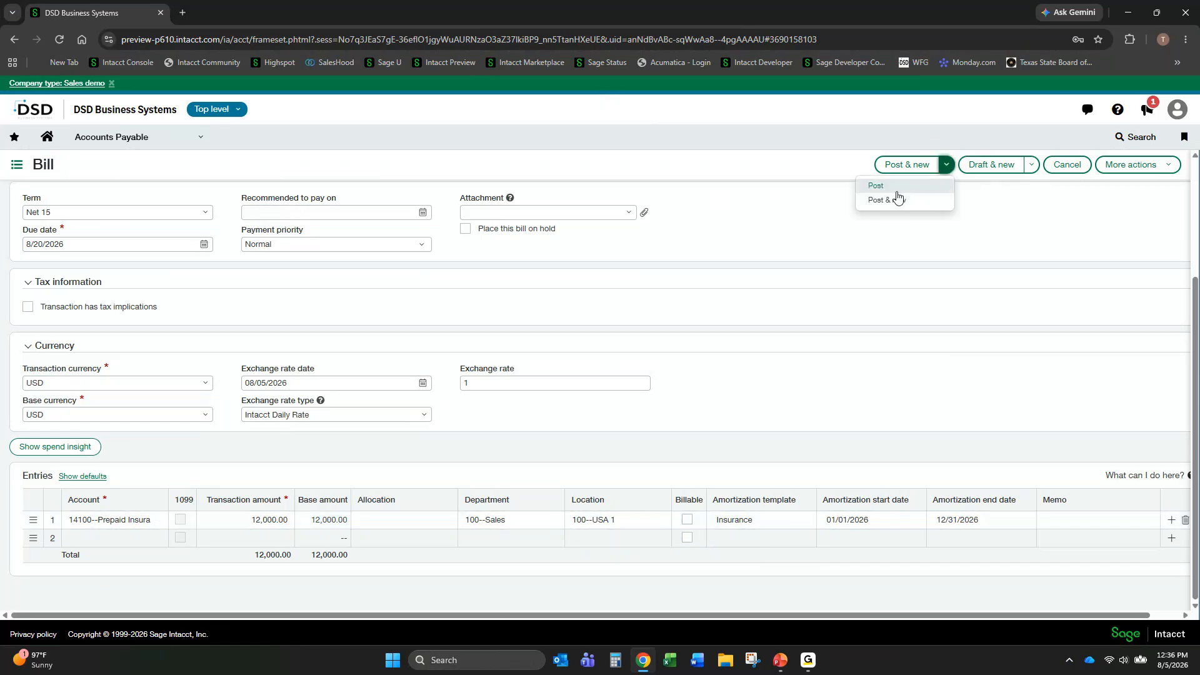
left_click(878, 187)
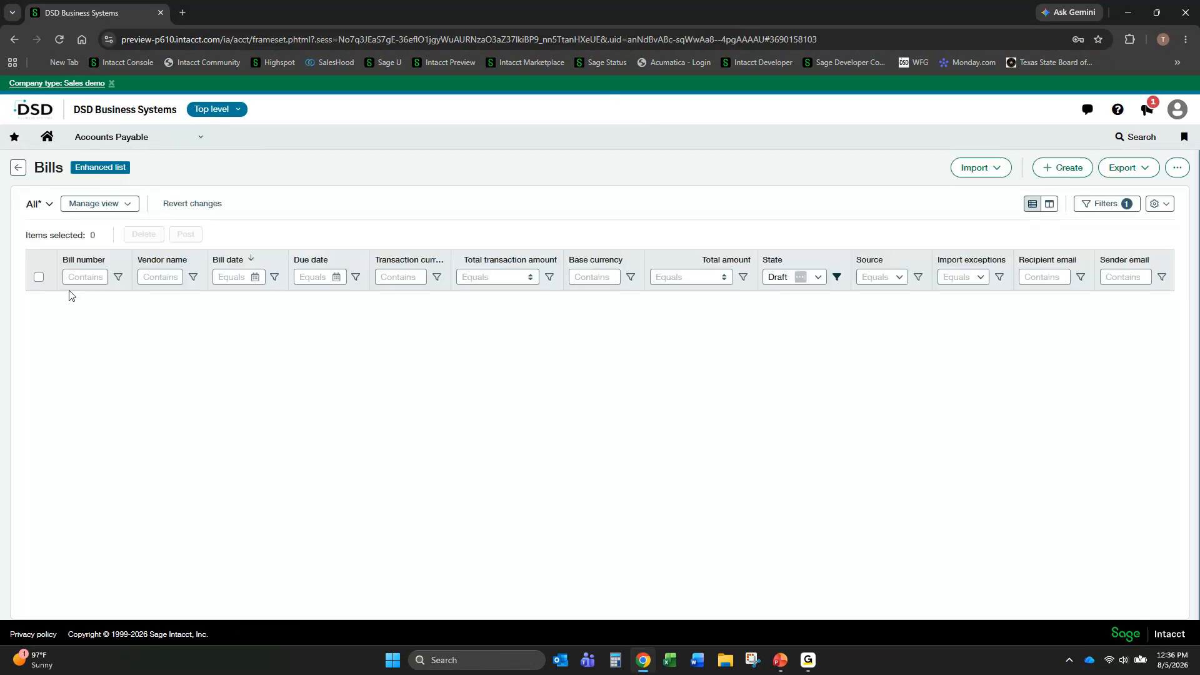
left_click(818, 277)
left_click(837, 278)
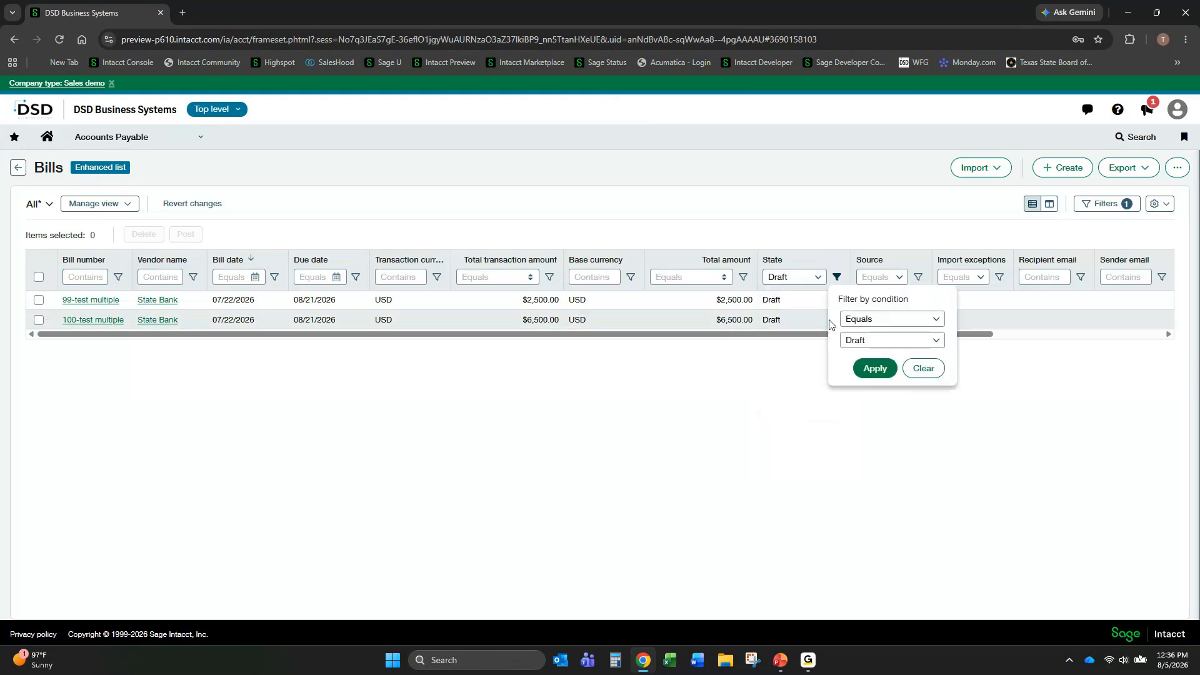
left_click(923, 368)
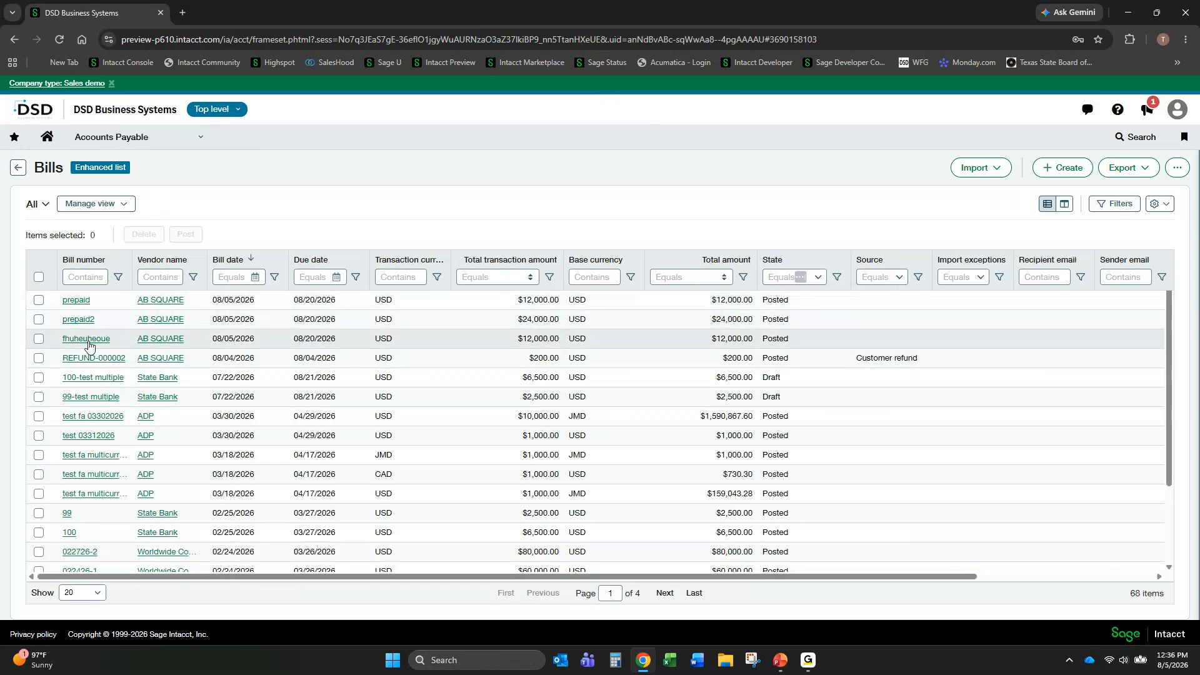
- Open bill fhuheuheoue, examine the expanded amortization schedule of its Prepaid Insurance entry, and close the schedule without posting
left_click(88, 342)
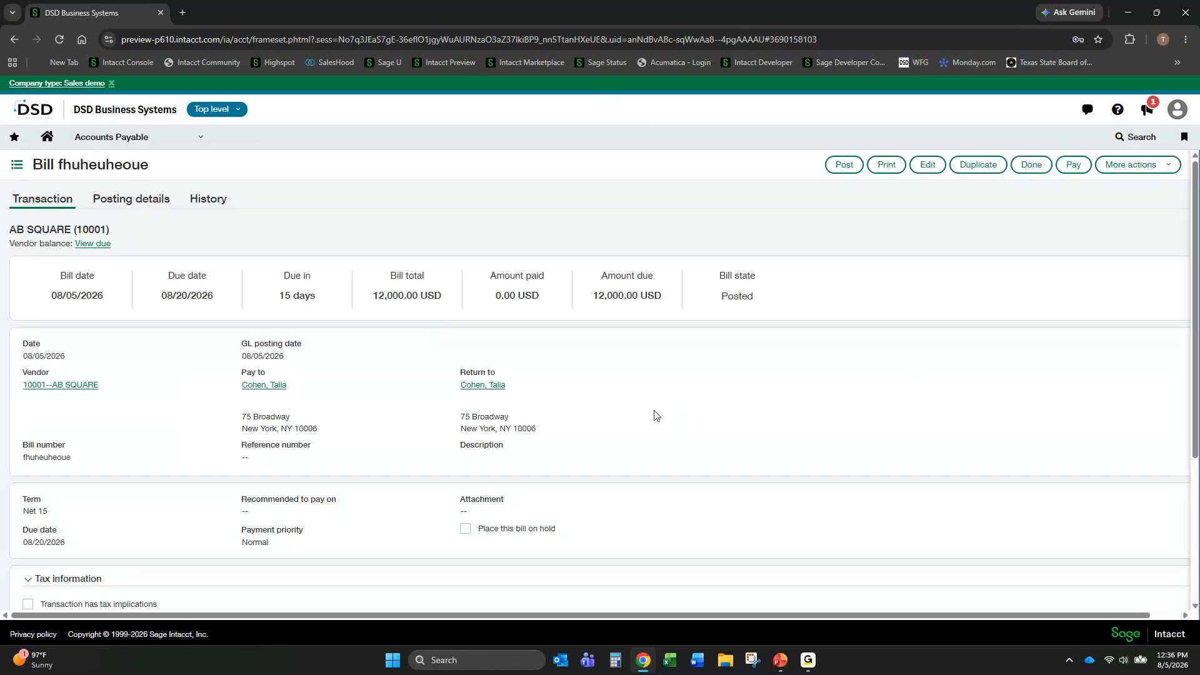
scroll(455, 364, "down", 3)
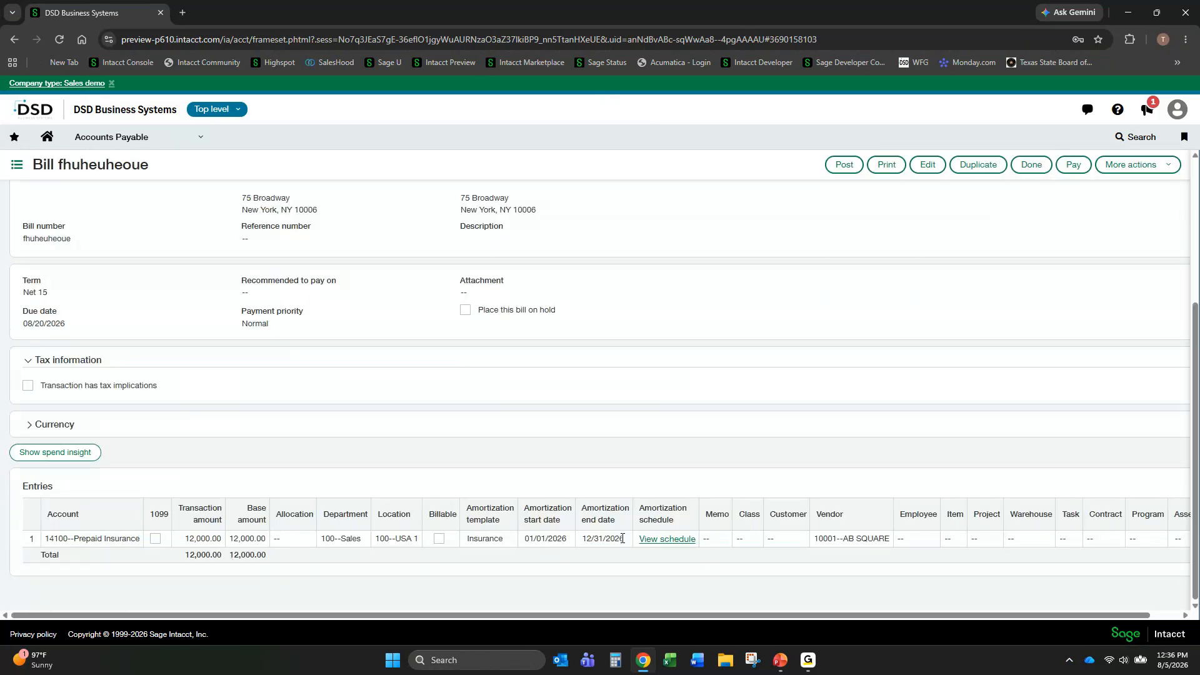
left_click(663, 543)
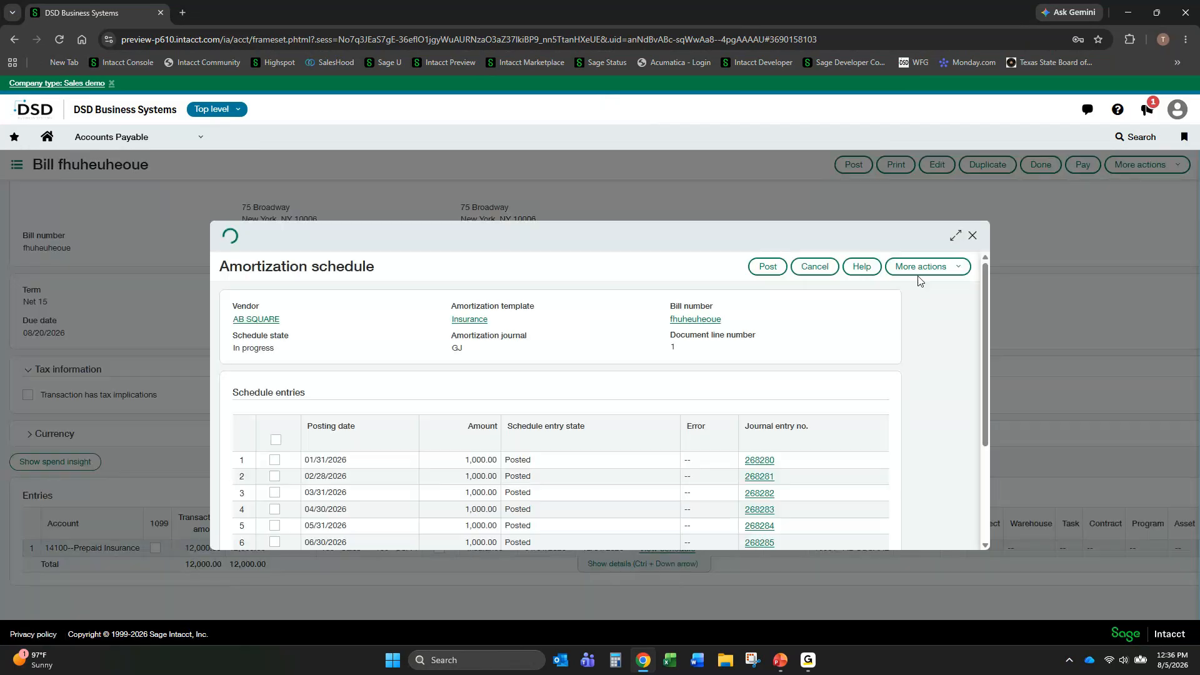
left_click(955, 236)
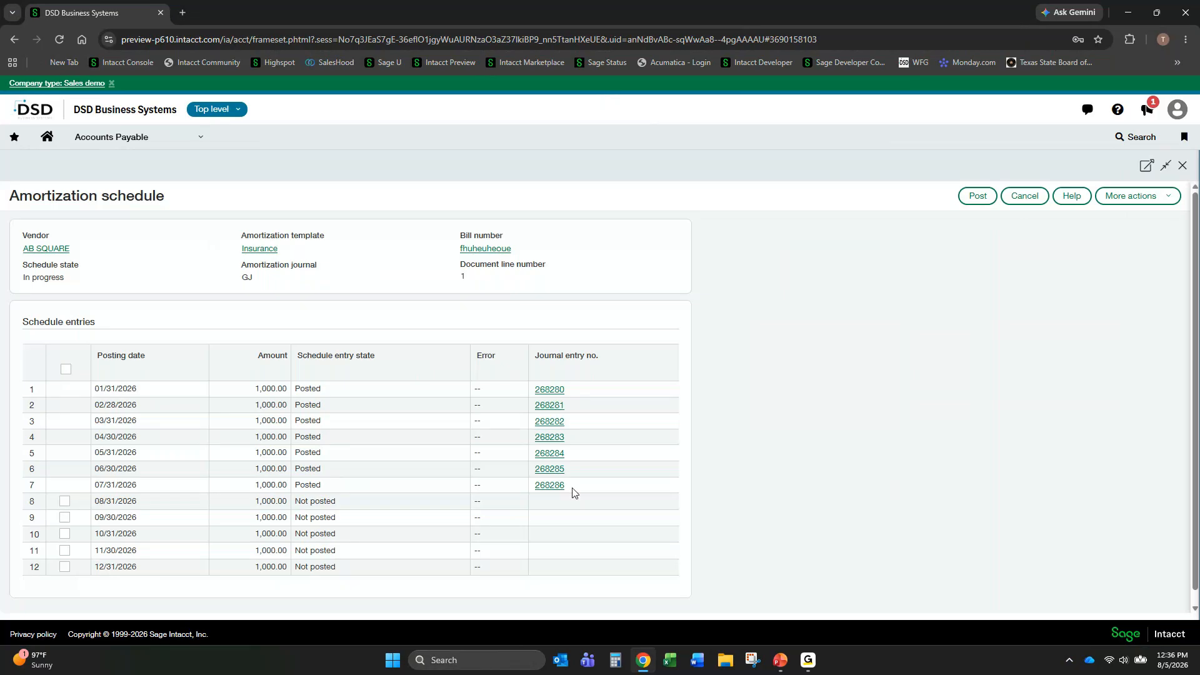
left_click(65, 369)
left_click(1024, 195)
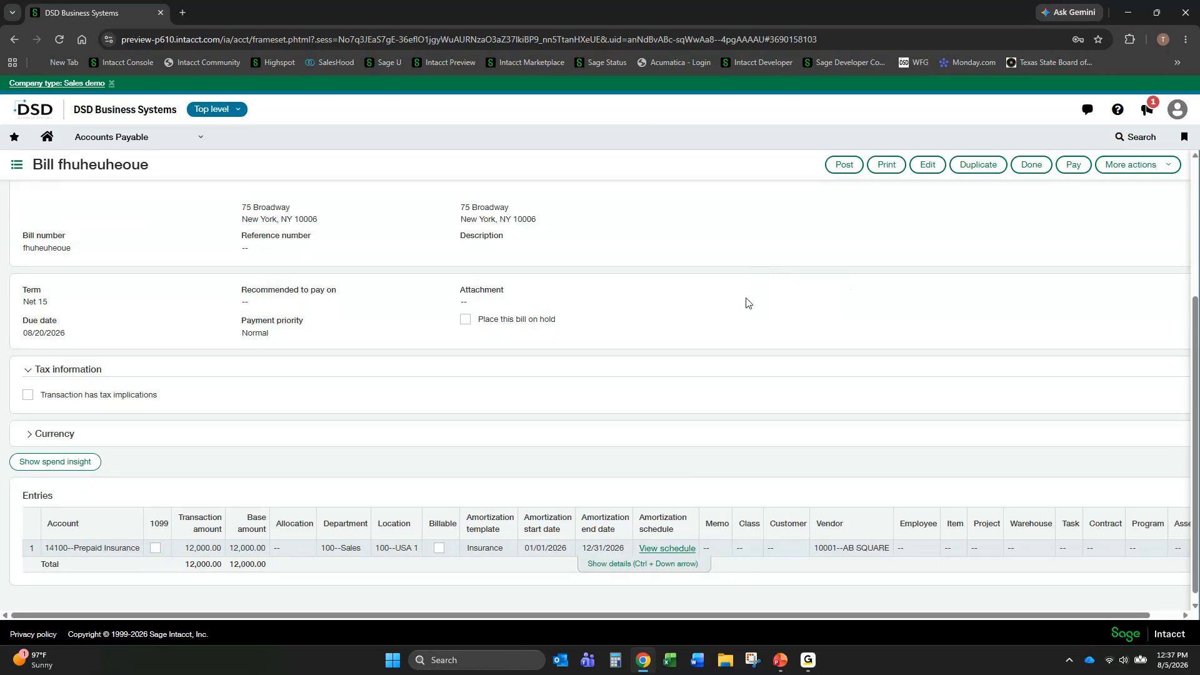
- Run the Accounts Payable amortization forecast report with a Monthly schedule period and review the amounts for all forecast months
left_click(201, 138)
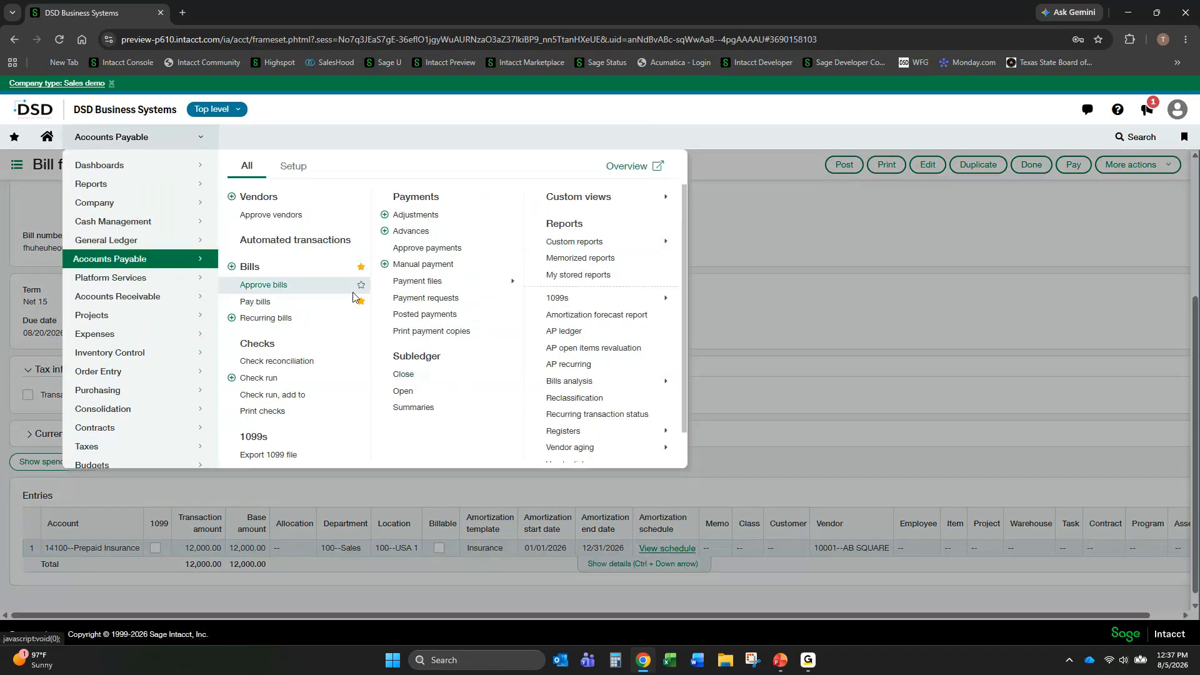
scroll(614, 366, "down", 1)
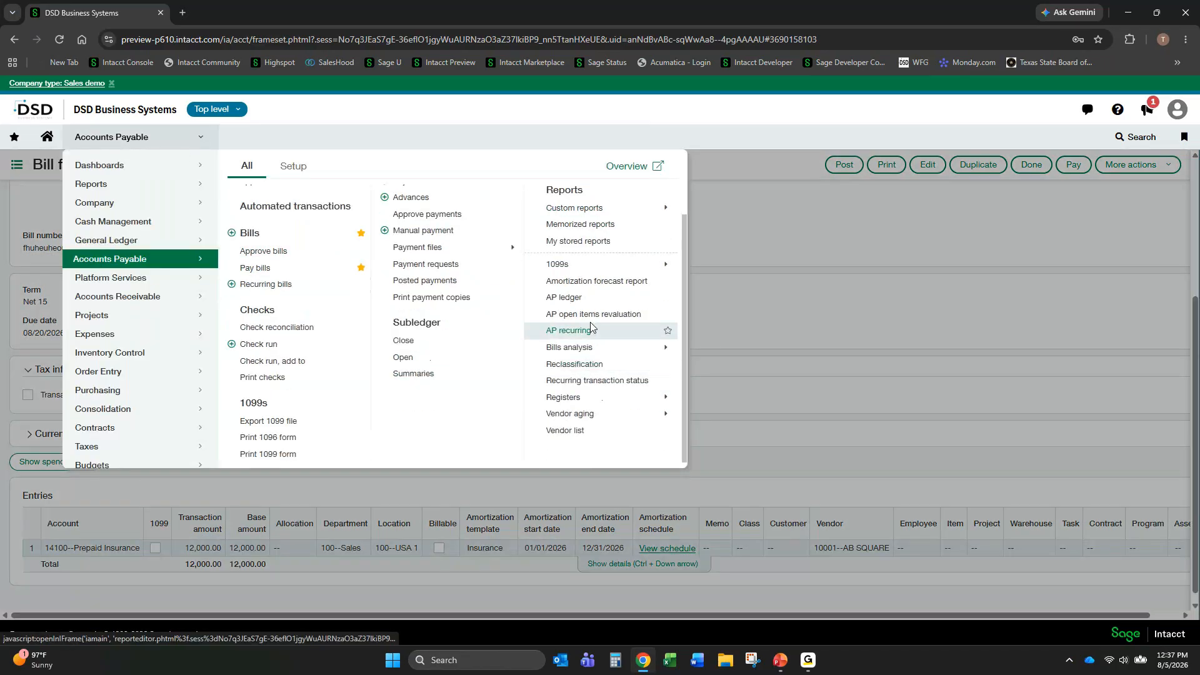
left_click(590, 288)
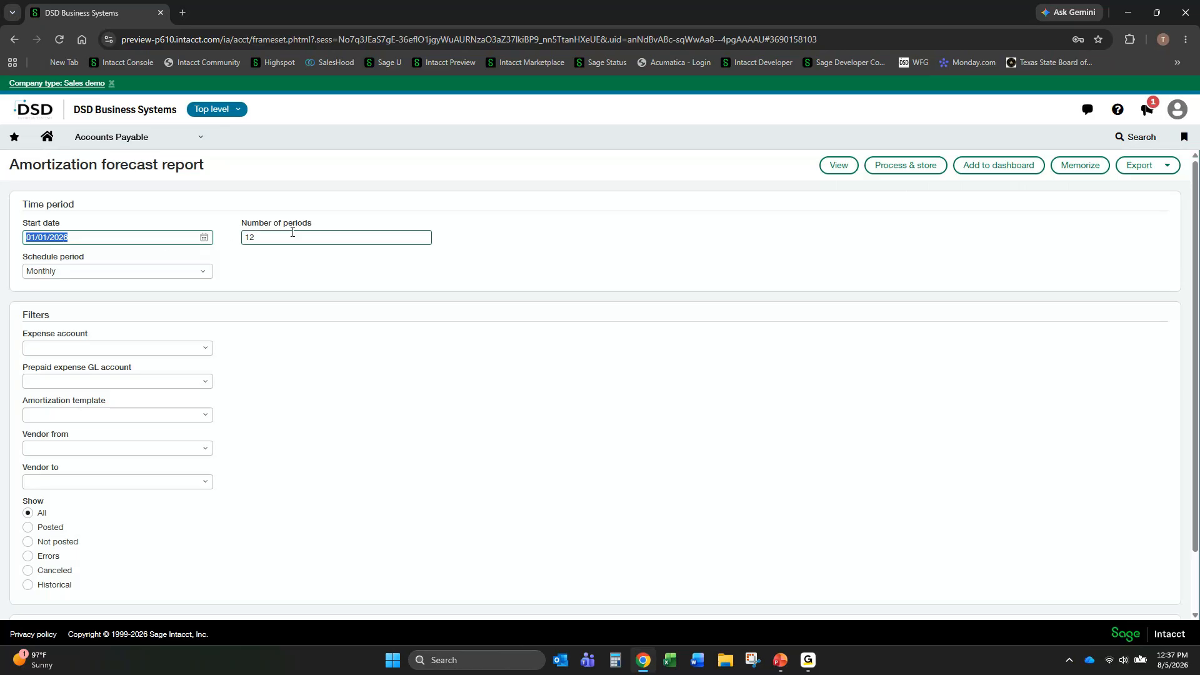
left_click(198, 271)
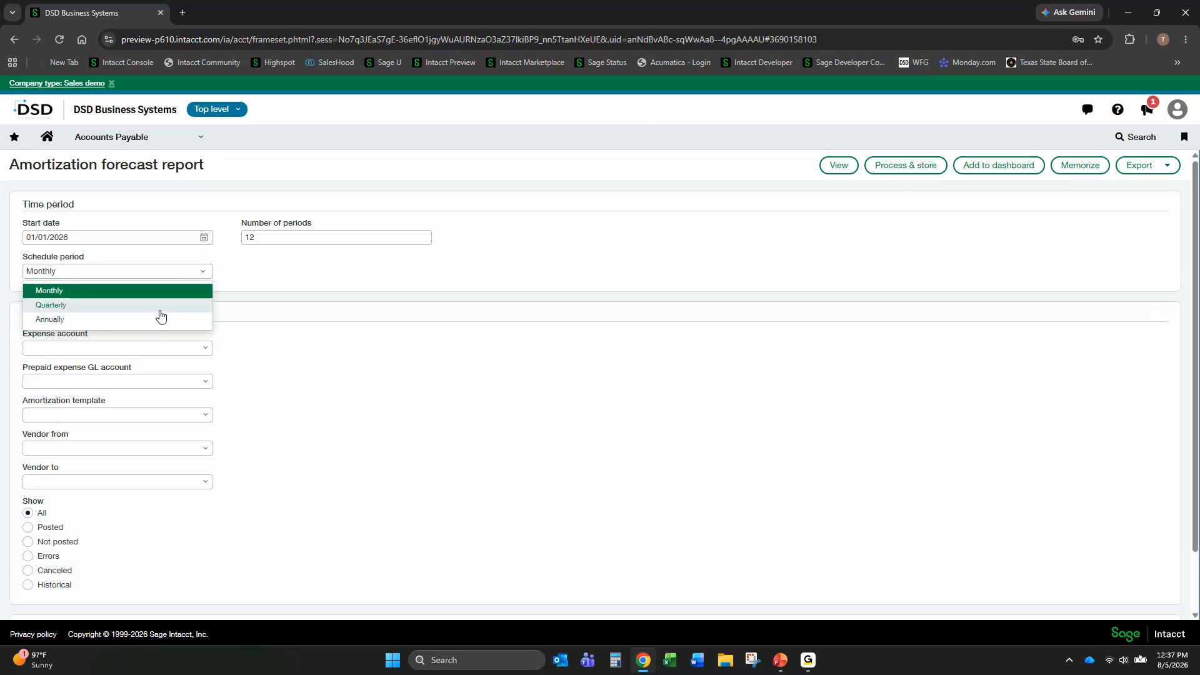
left_click(164, 291)
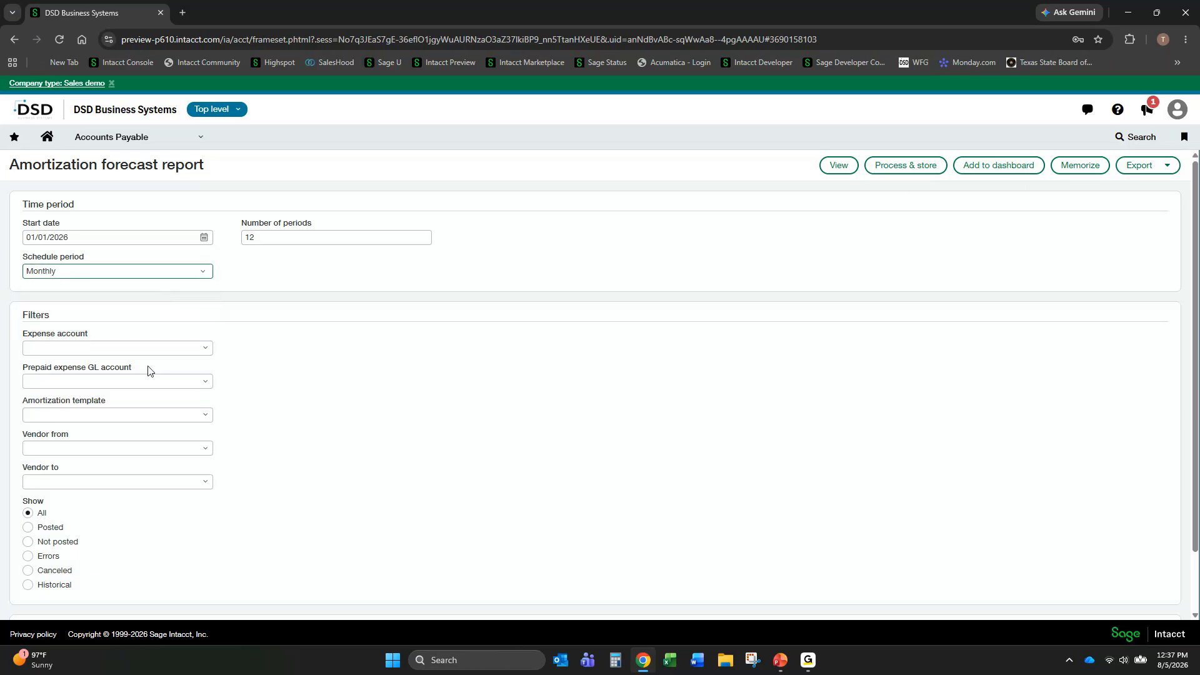
scroll(137, 350, "down", 2)
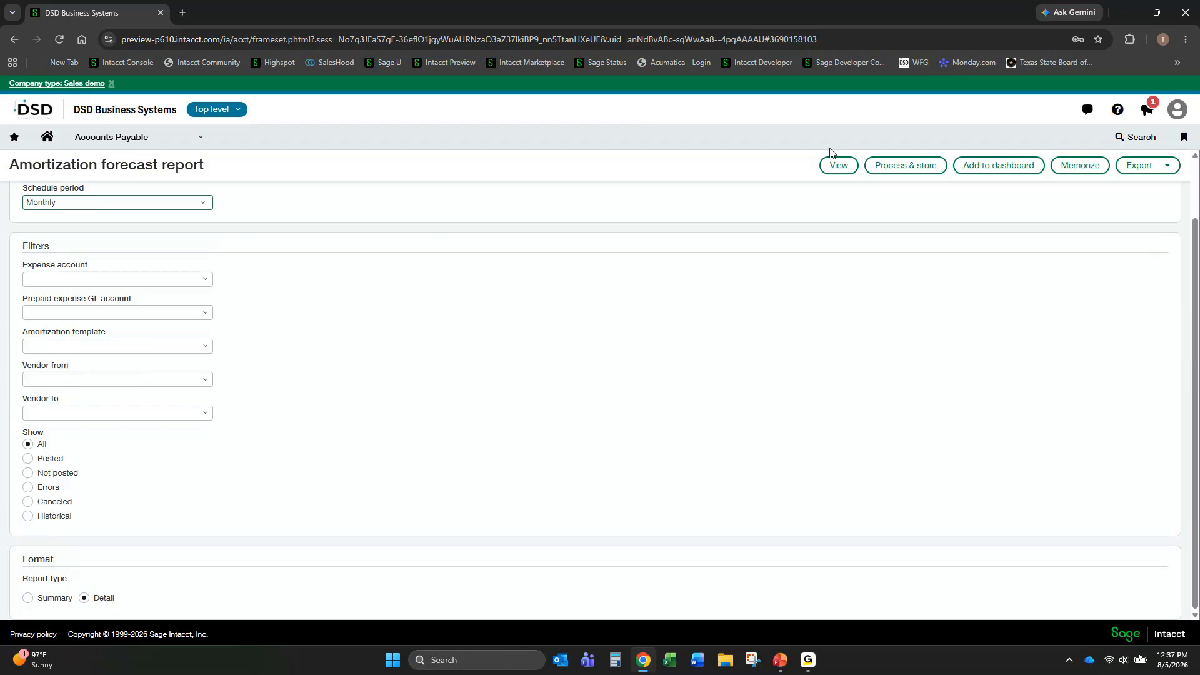
left_click(839, 165)
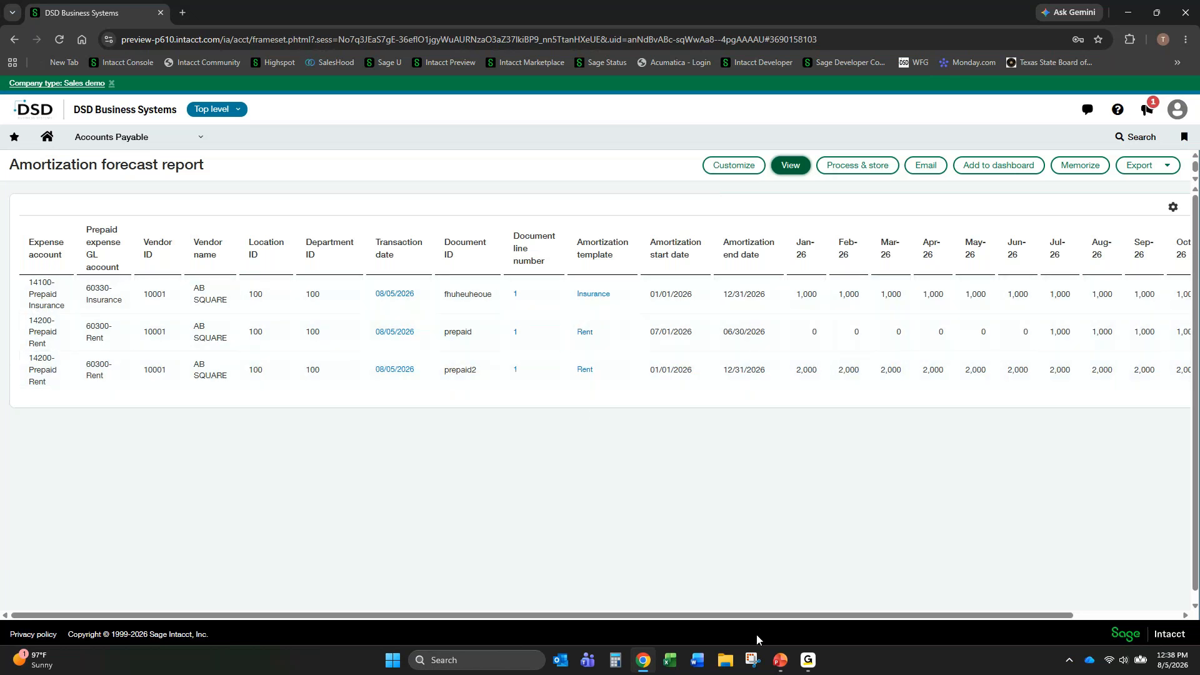
left_click_drag(762, 616, 1068, 606)
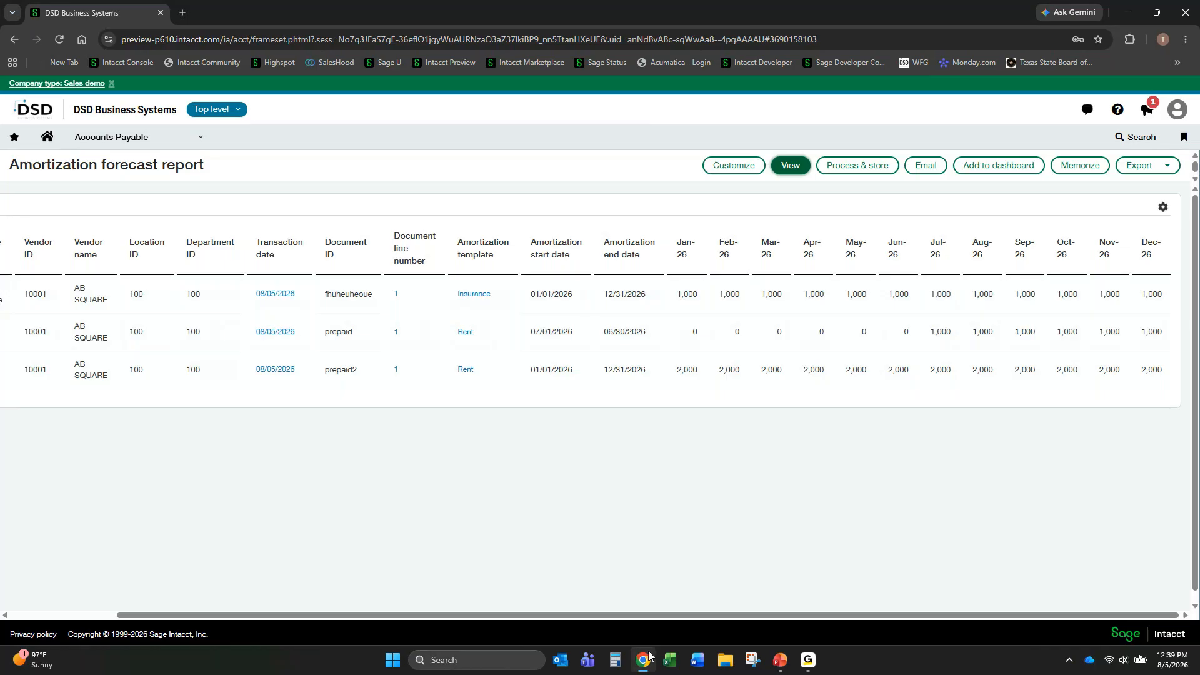
- Open the 2026 Release 3 release notes from the home page and browse the highlights and all changes through Accounts Payable
mouse_move(649, 655)
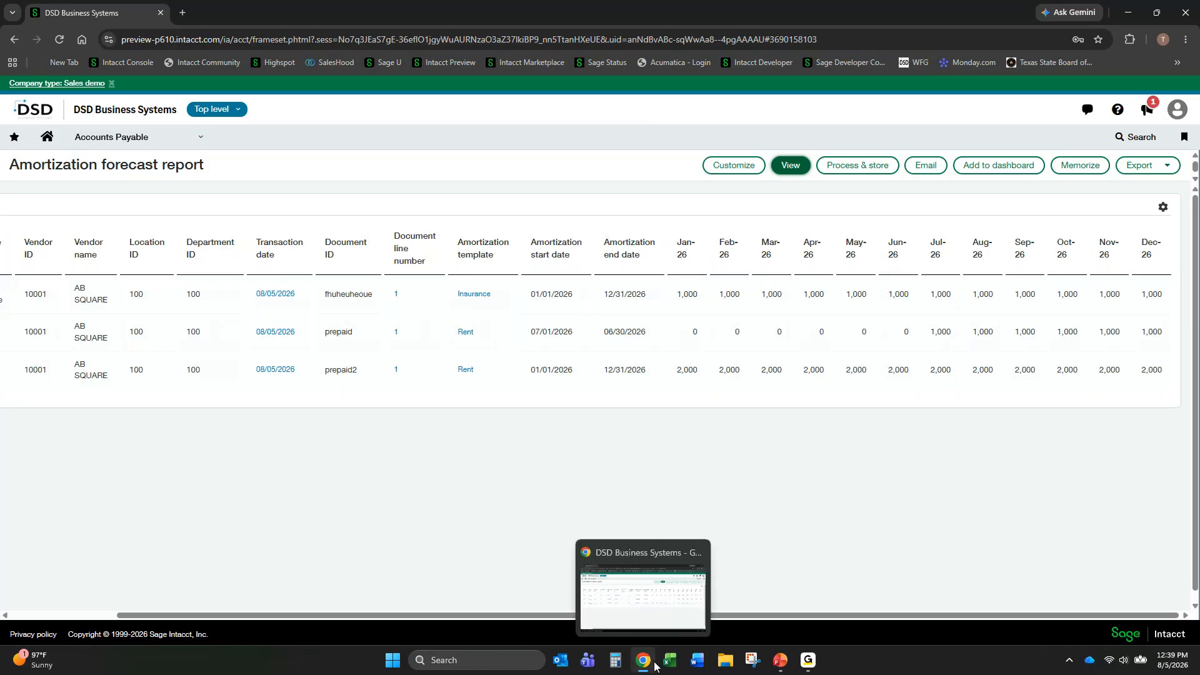
left_click(46, 138)
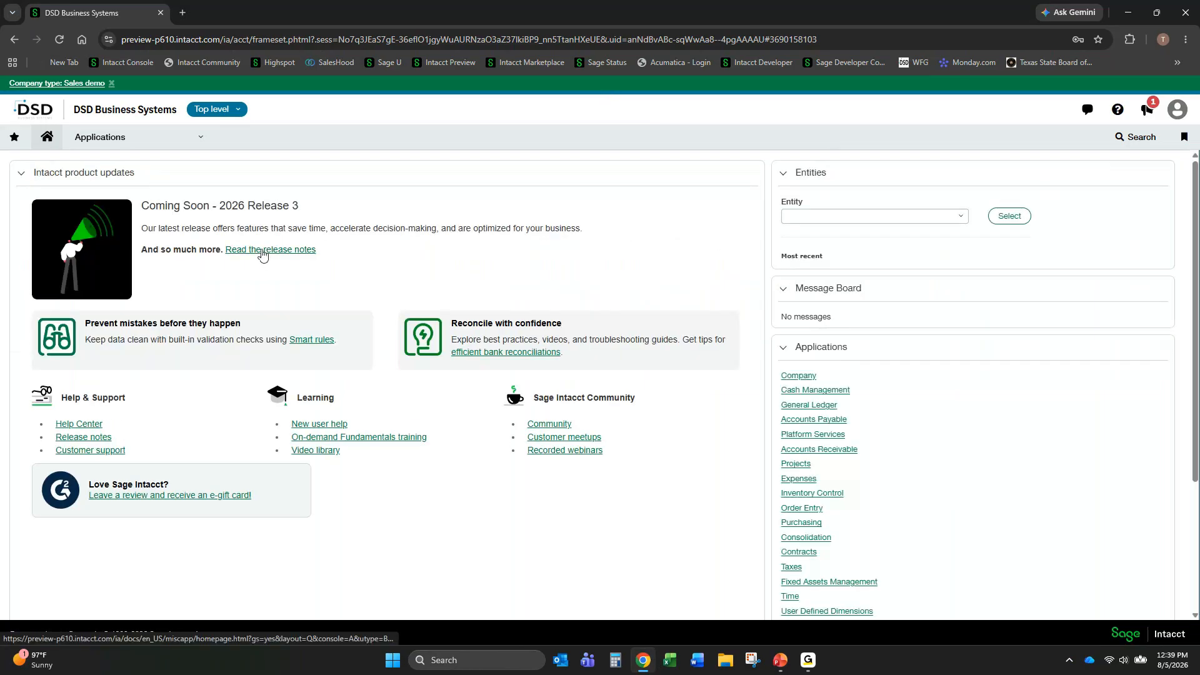
left_click(263, 250)
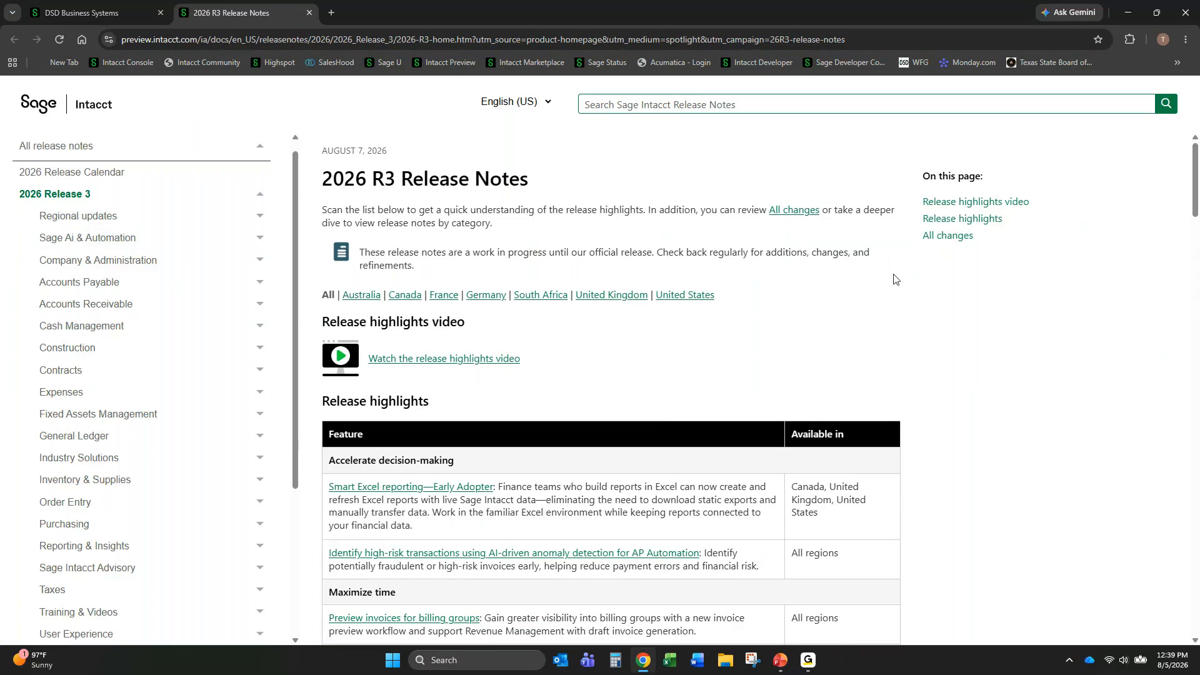
scroll(385, 394, "down", 3)
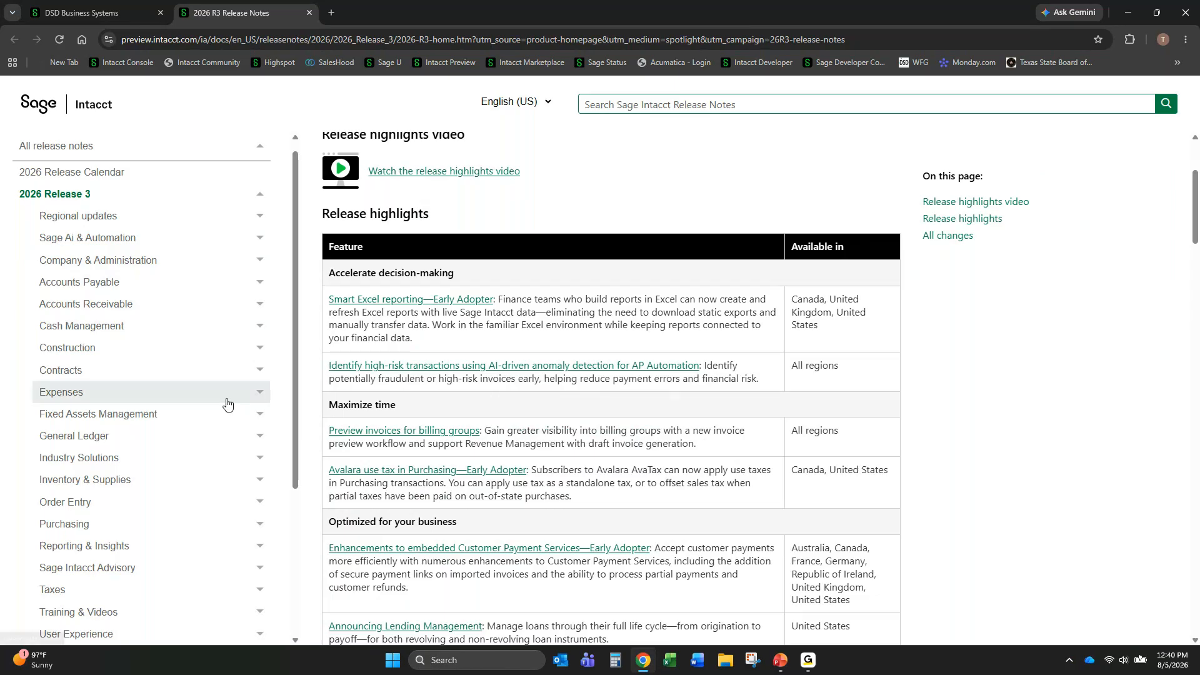
scroll(420, 292, "down", 8)
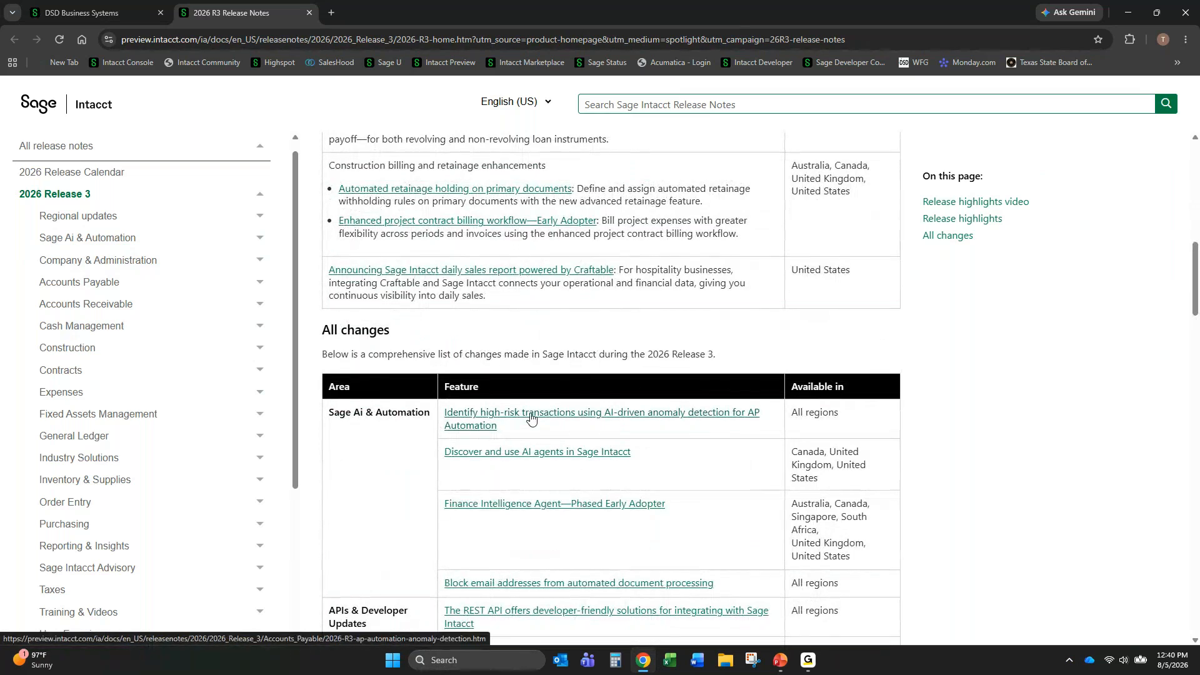
scroll(584, 414, "down", 1)
scroll(584, 414, "down", 4)
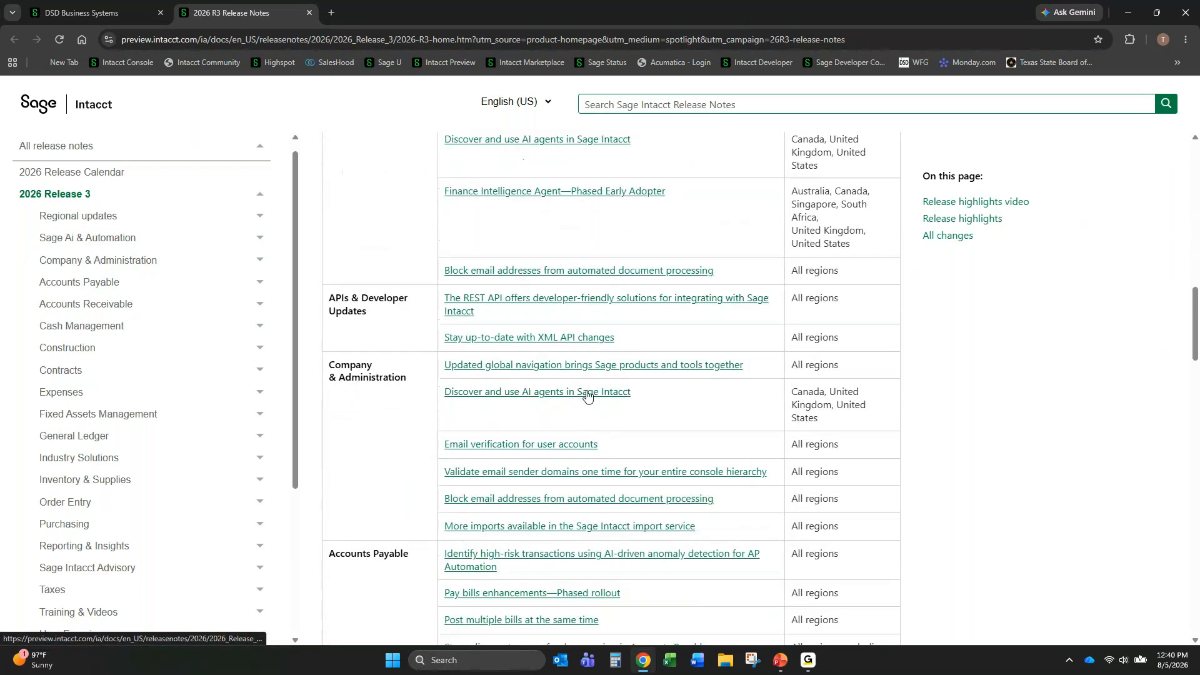
scroll(525, 410, "down", 1)
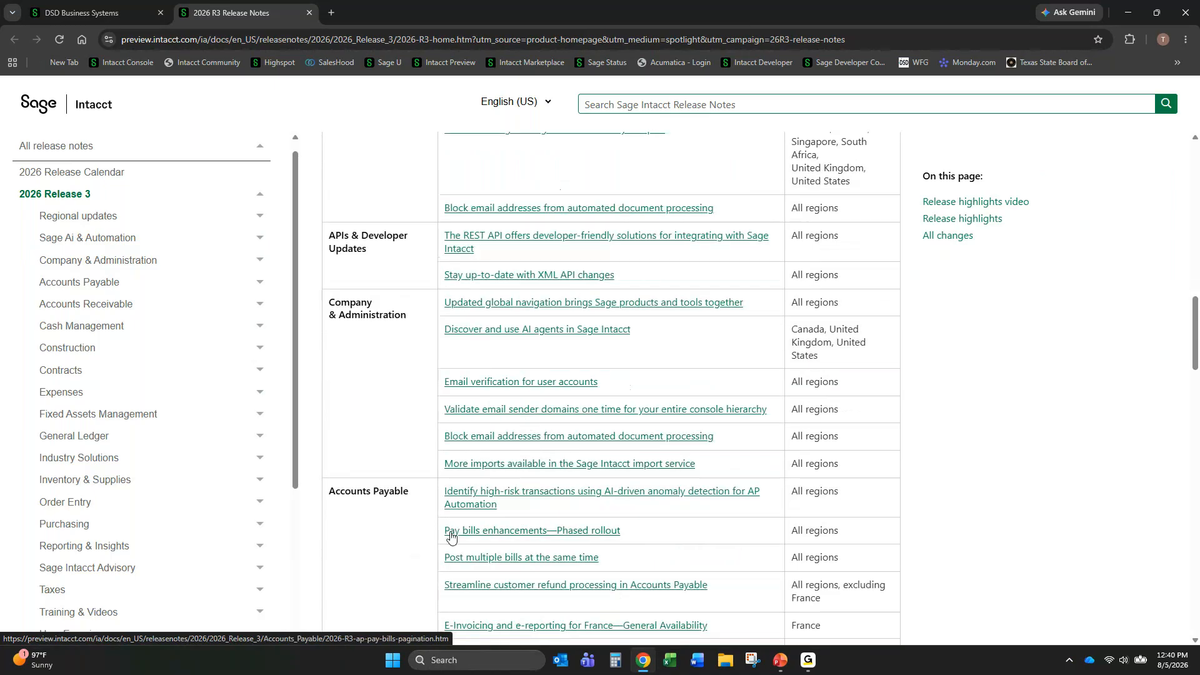
scroll(506, 388, "down", 3)
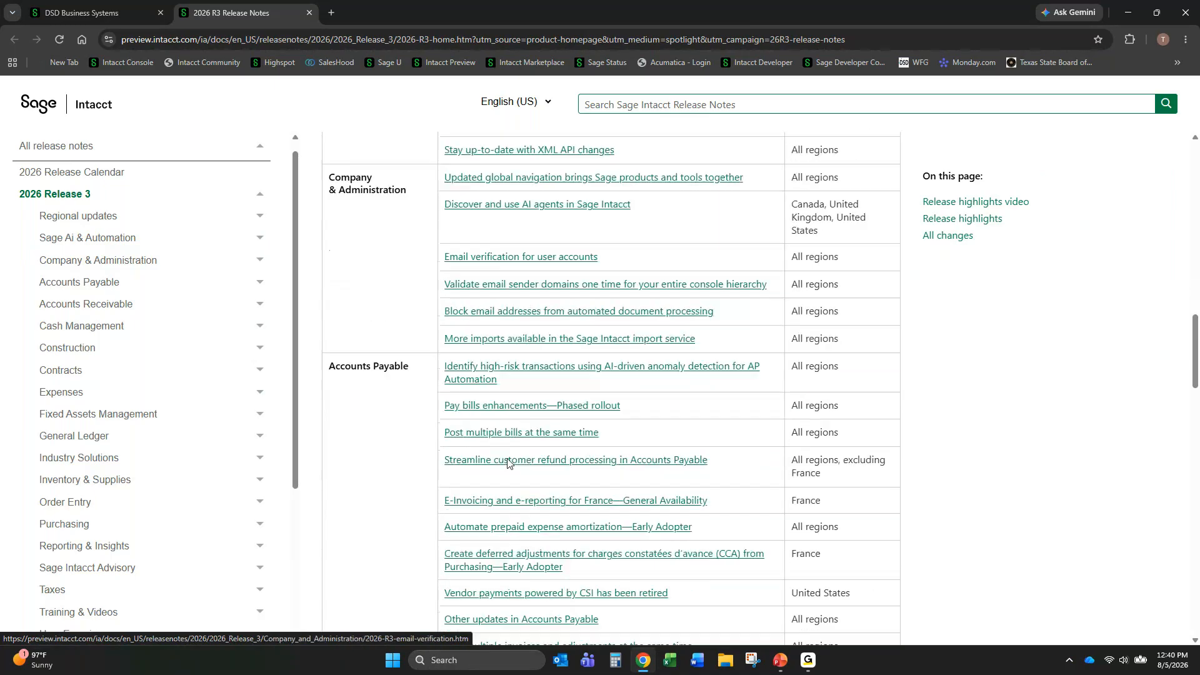
- Open the Other updates in Accounts Payable release note and read the limited edits to on-hold and billed items, including its permissions and requirements
left_click(530, 560)
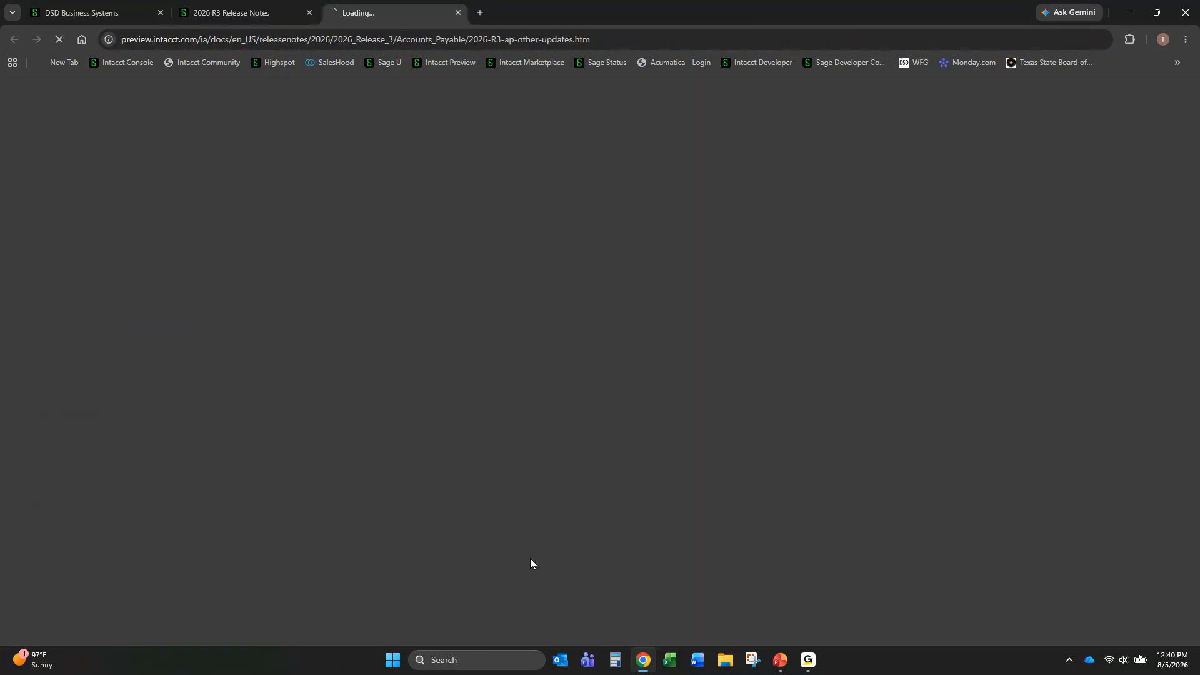
scroll(406, 463, "down", 5)
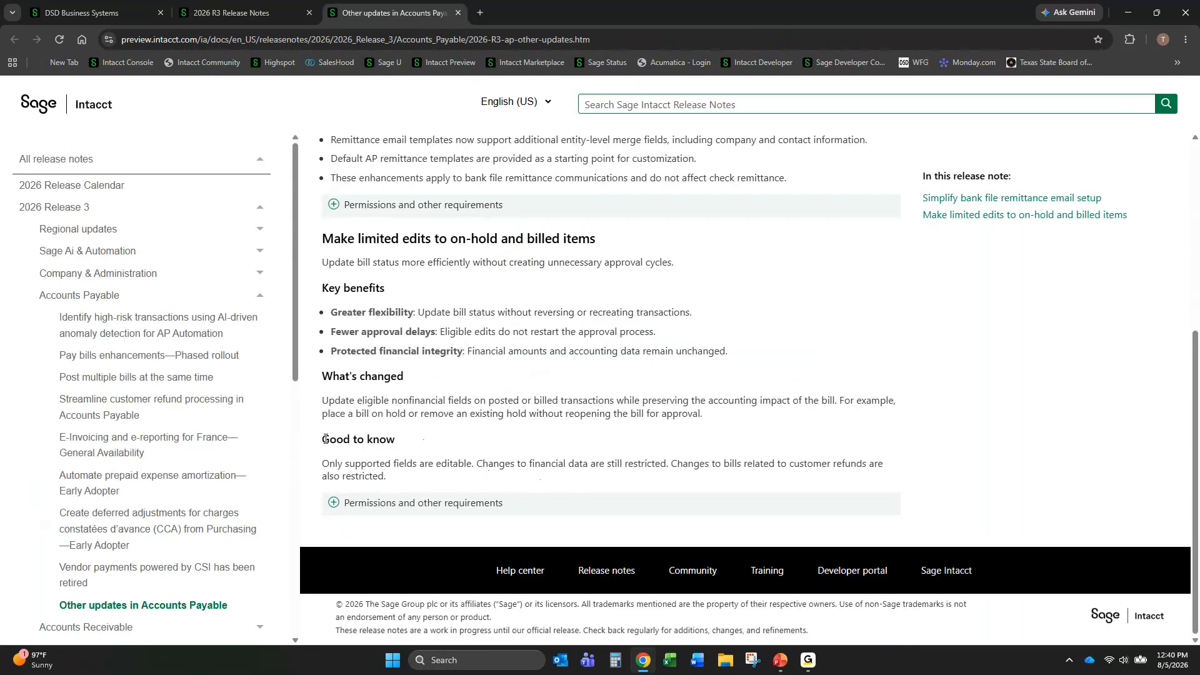
left_click(345, 507)
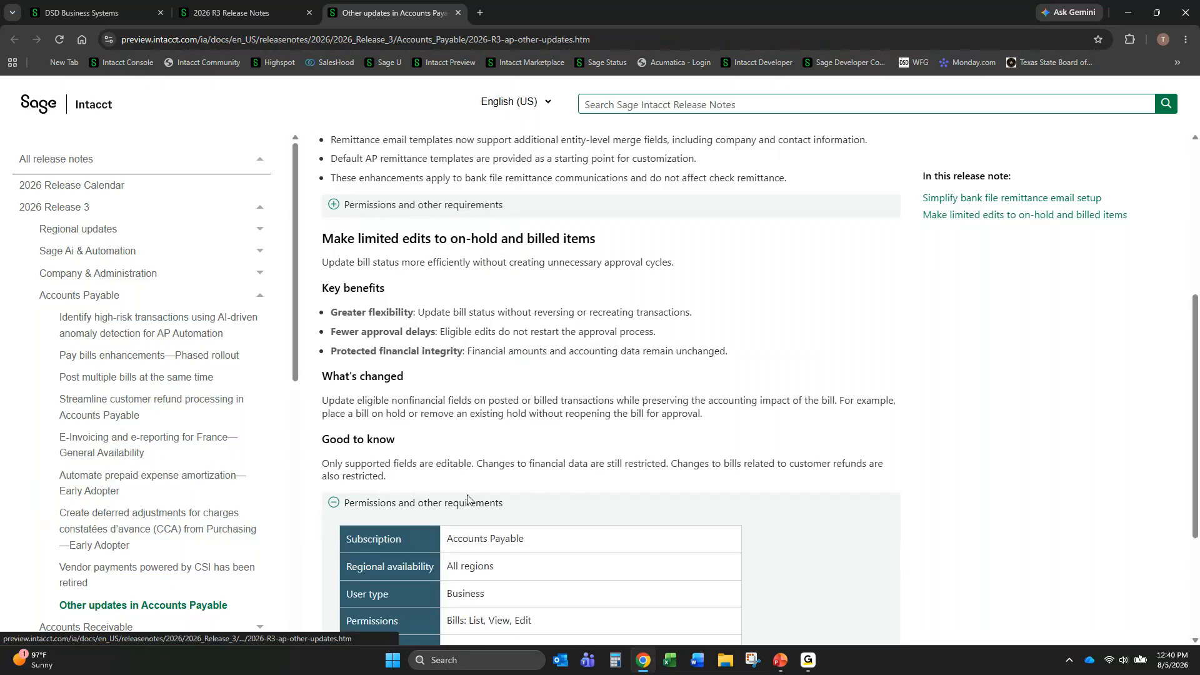
scroll(462, 494, "down", 3)
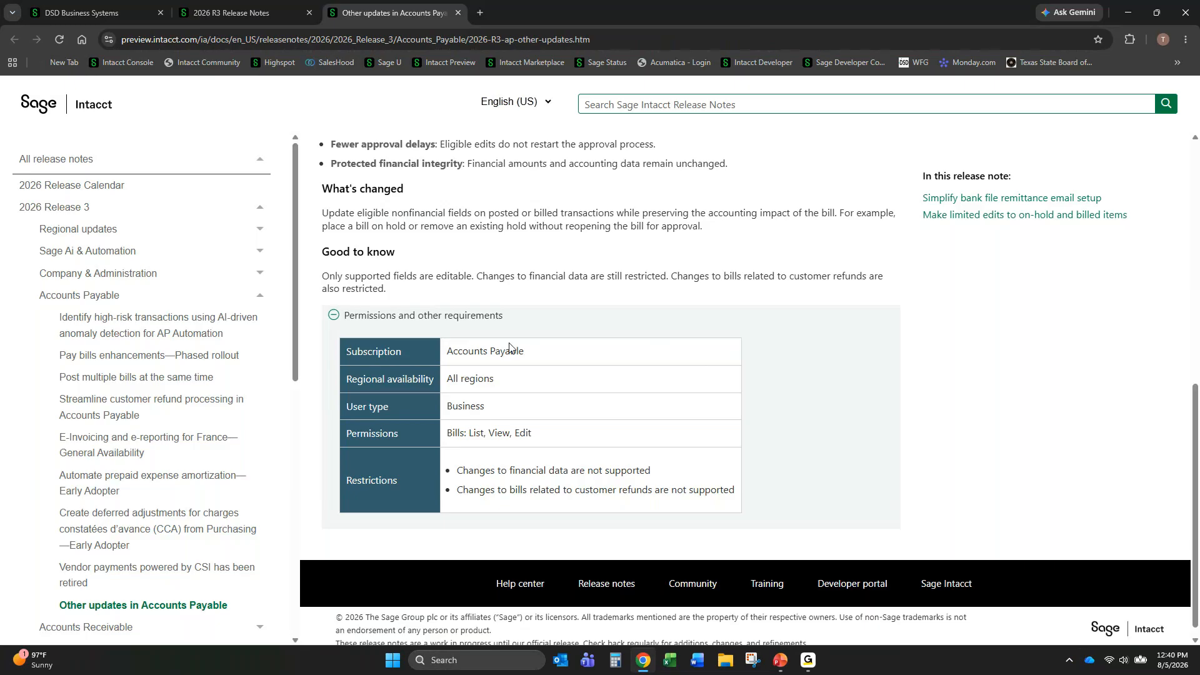
scroll(455, 323, "up", 2)
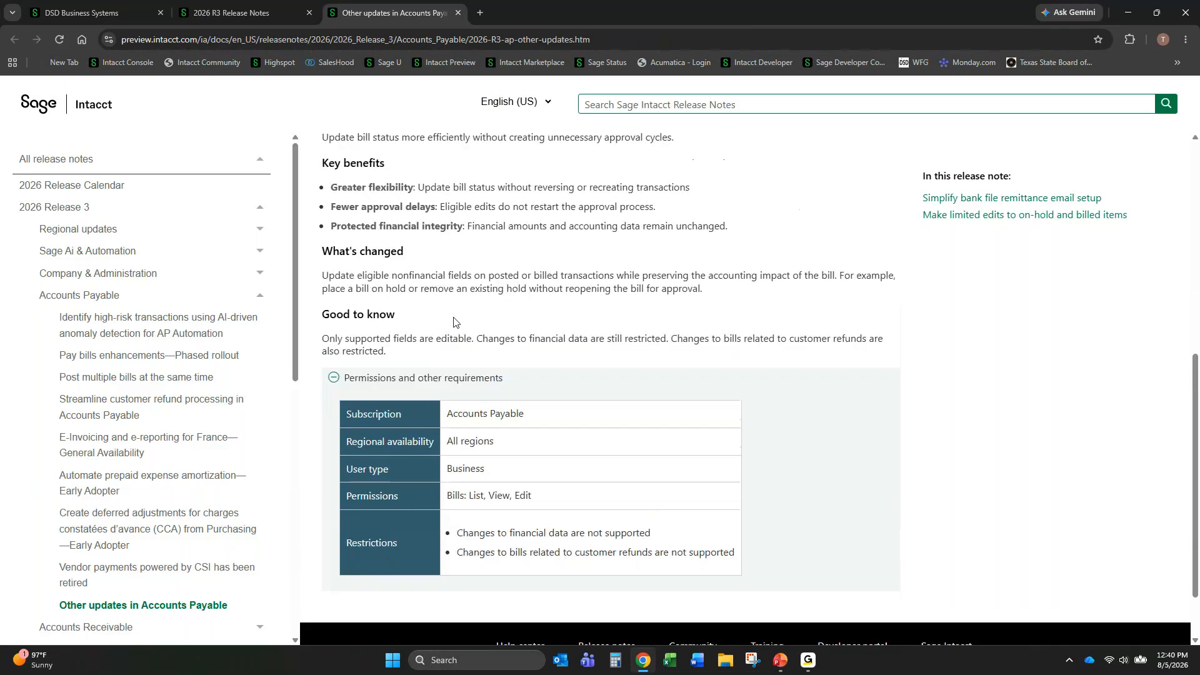
scroll(455, 322, "up", 1)
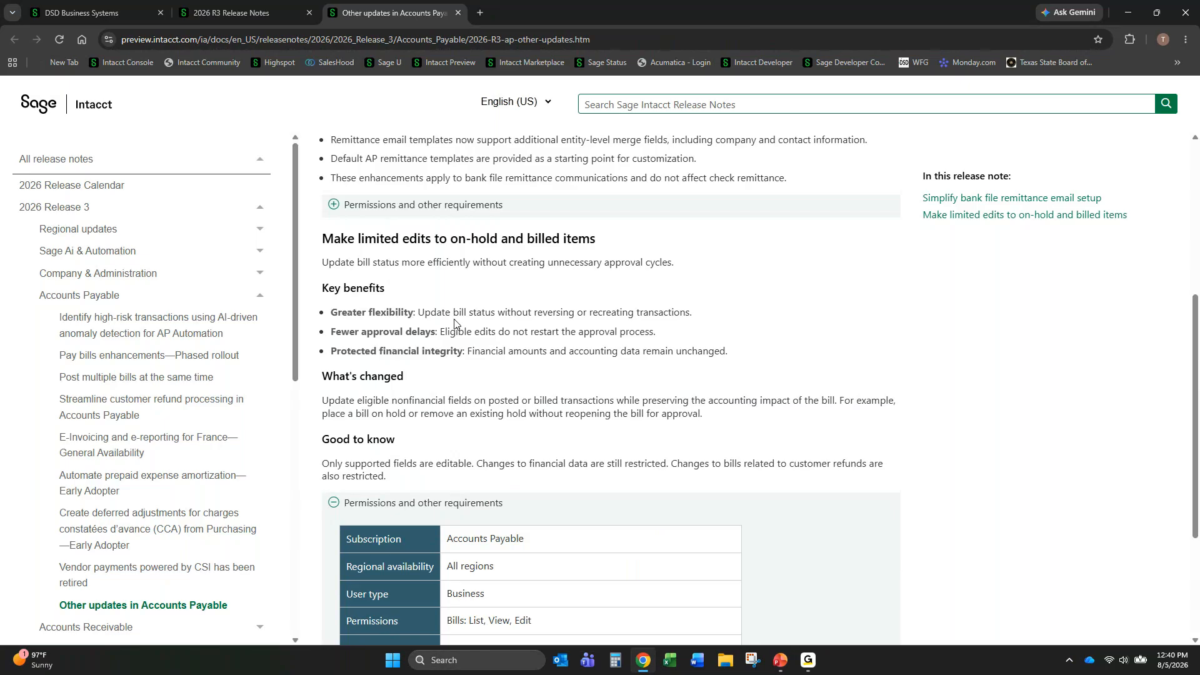
scroll(502, 322, "up", 4)
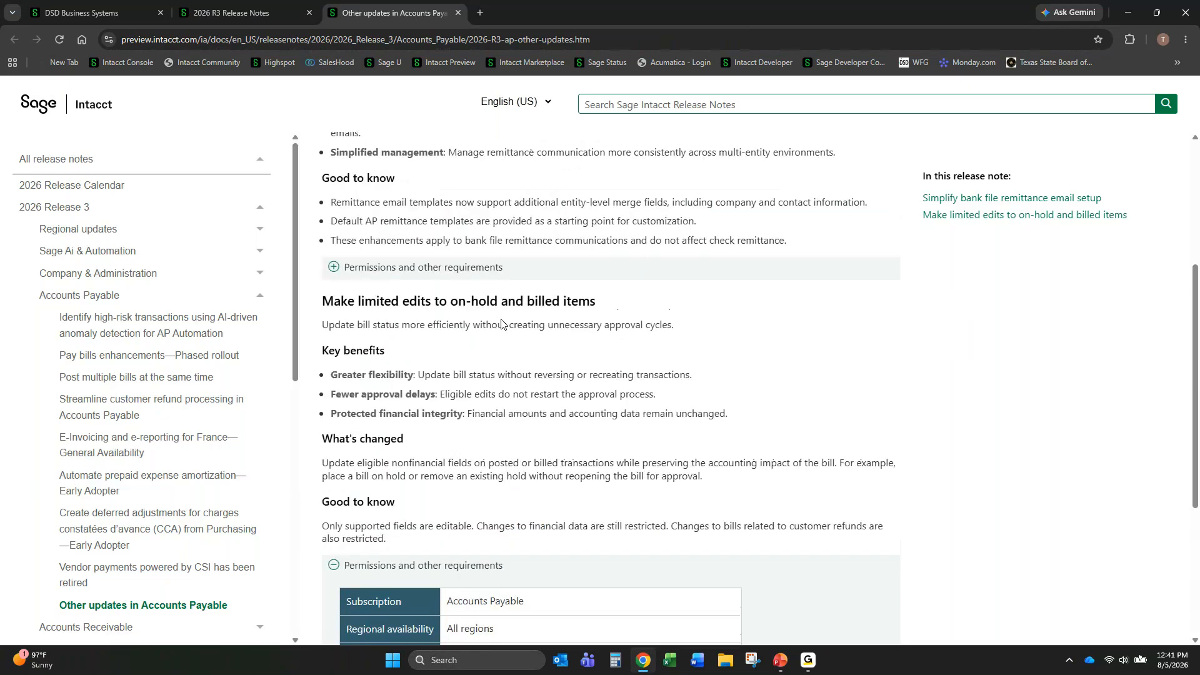
scroll(504, 324, "up", 1)
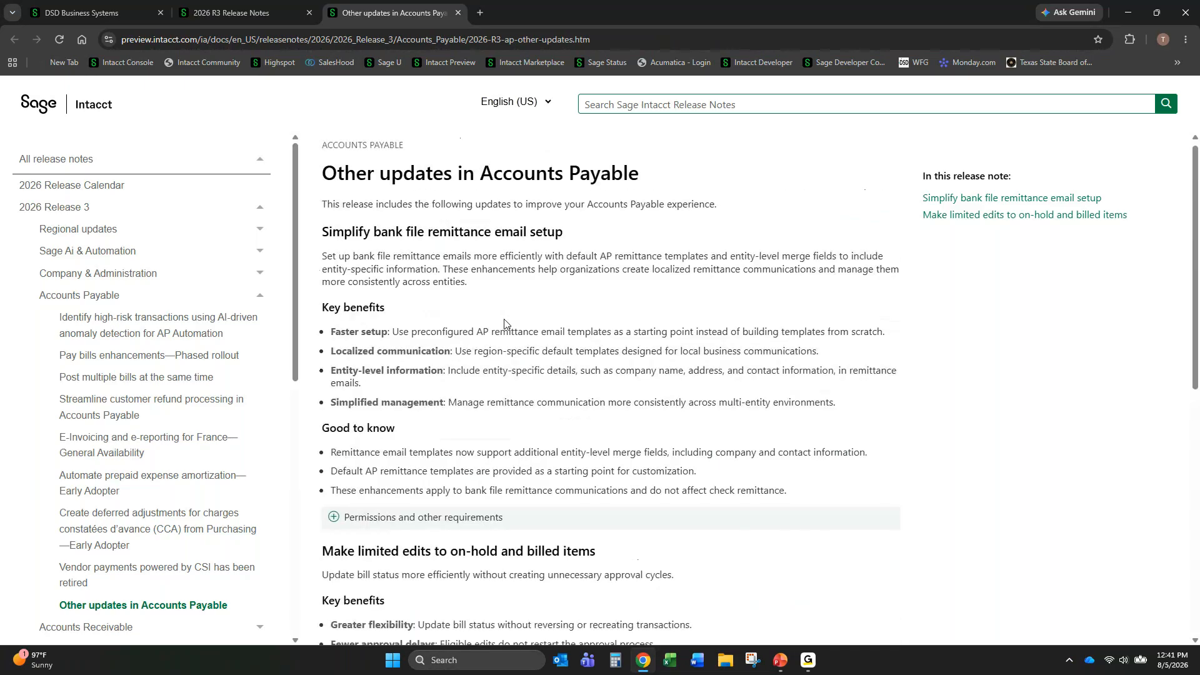
- Close the Other updates in Accounts Payable page and switch to the PowerPoint slide show at the Live Q&A slide
left_click(460, 12)
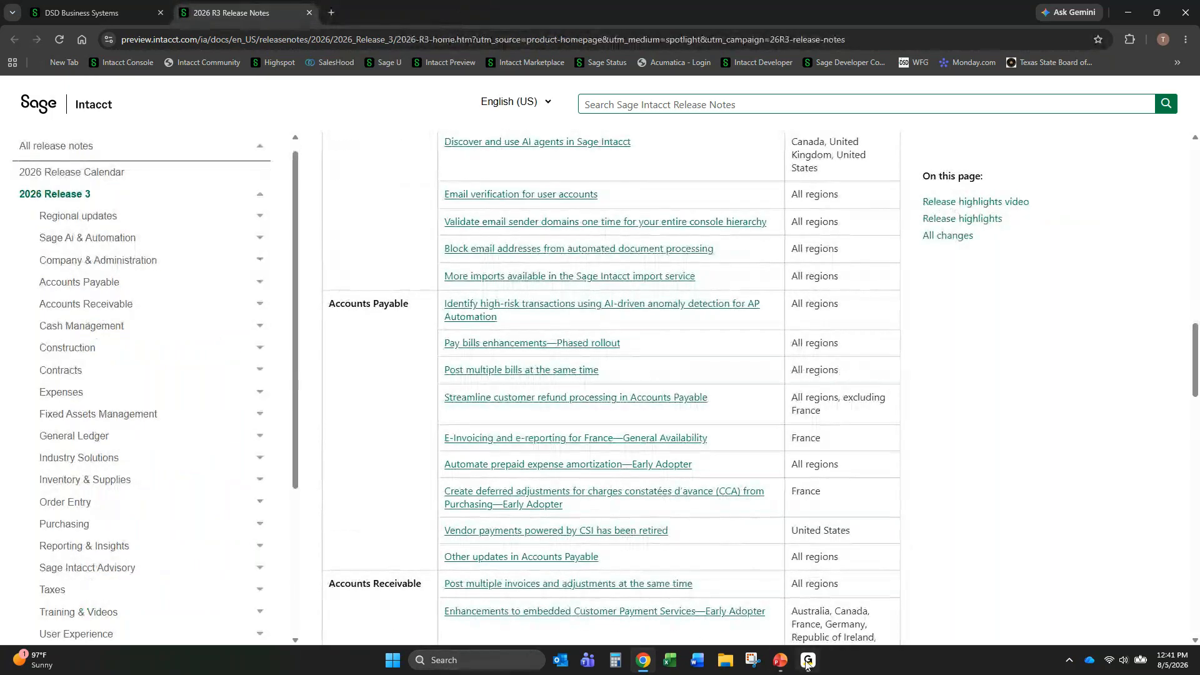
mouse_move(792, 668)
left_click(900, 581)
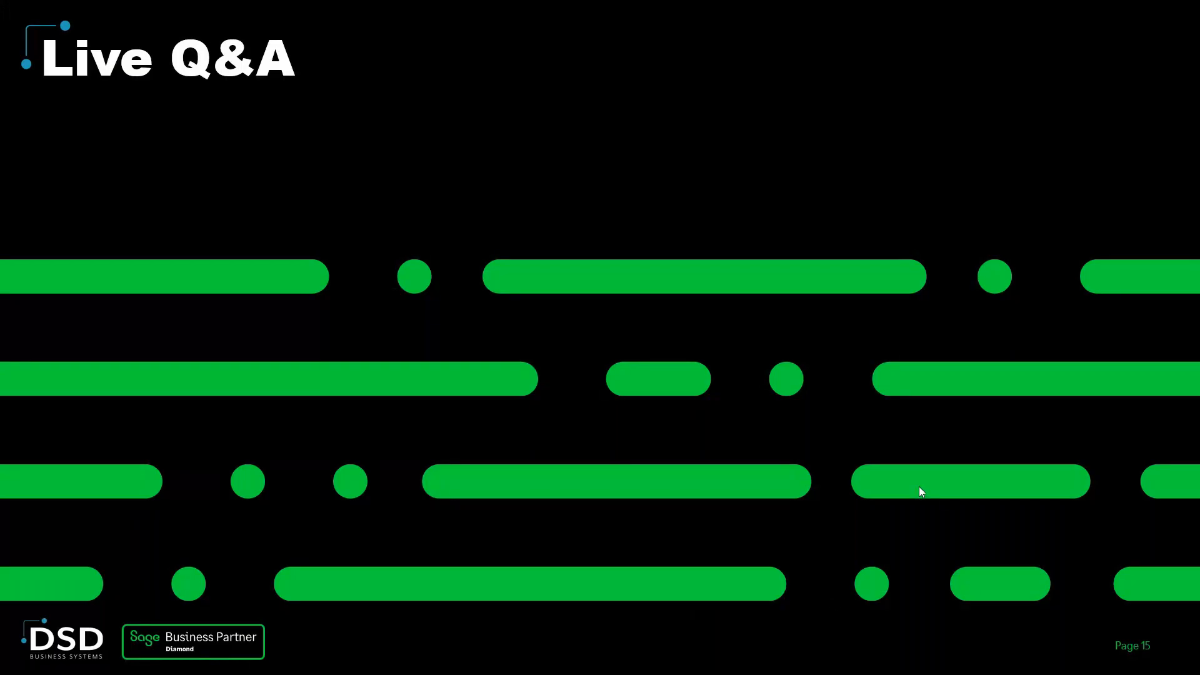